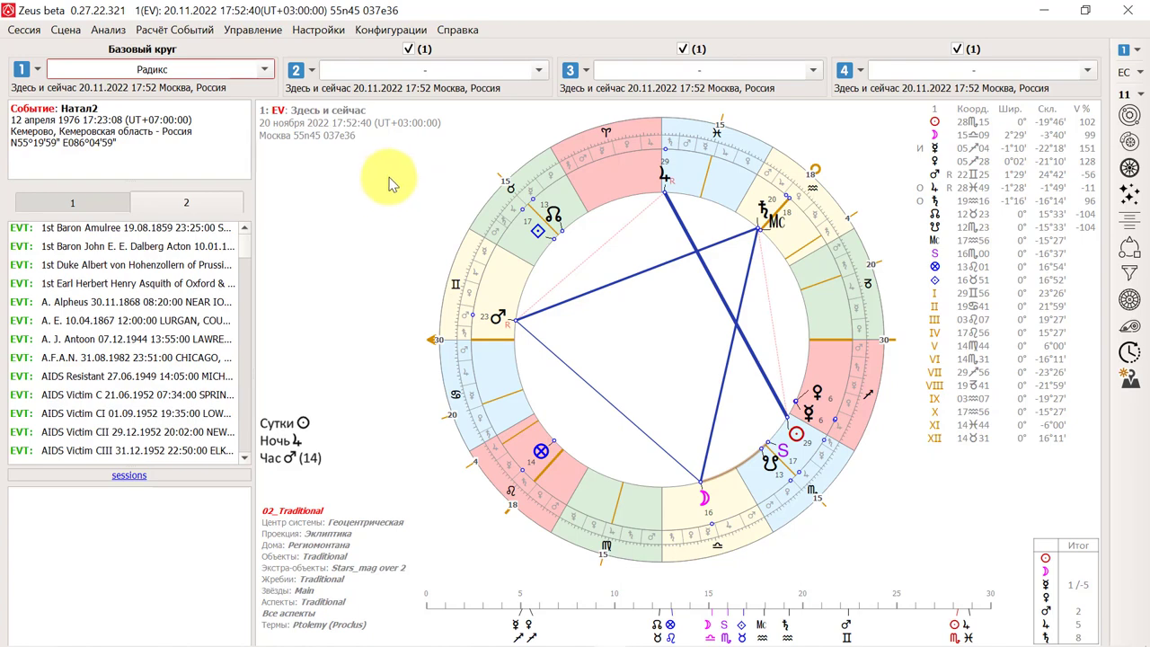
Load the 01_Modern configuration
left_click(393, 34)
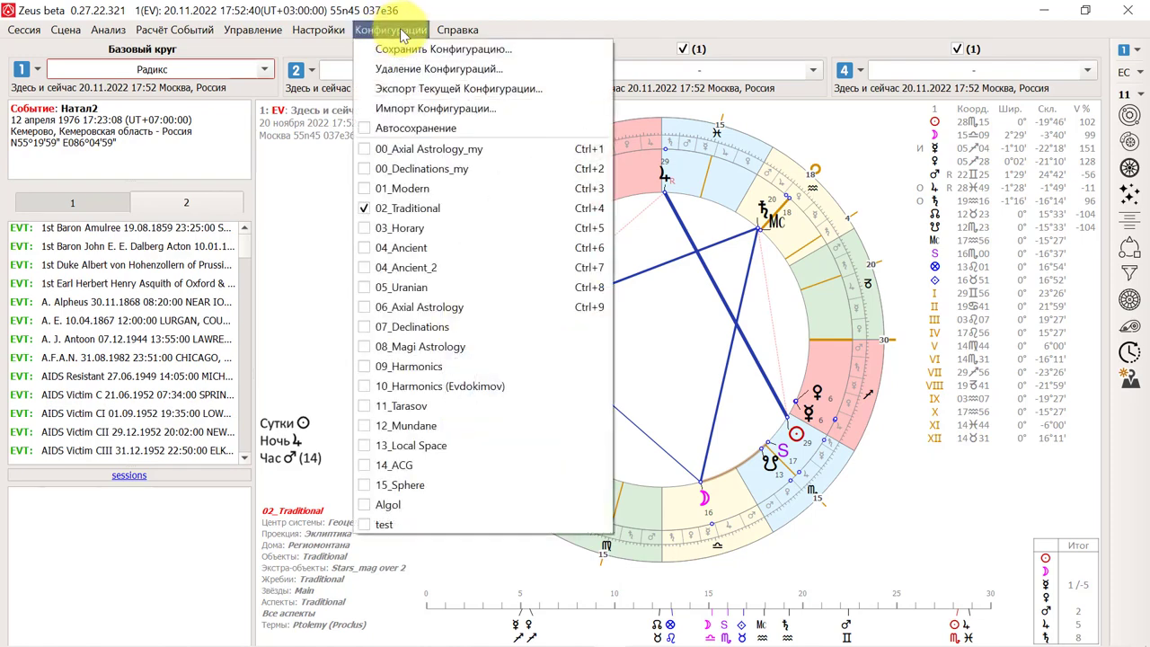
left_click(422, 191)
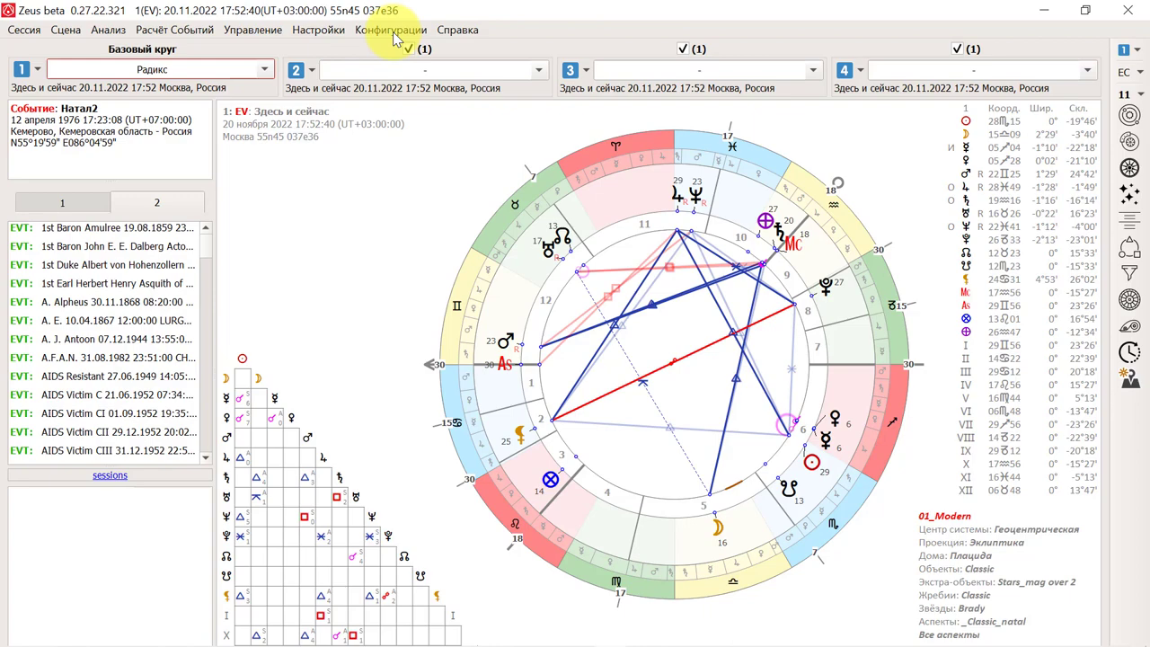
Switch to the browser, open the article "Настройка астропроцессора ZEUS" and skim its sections on configurations and scene layout
key("alt+Tab")
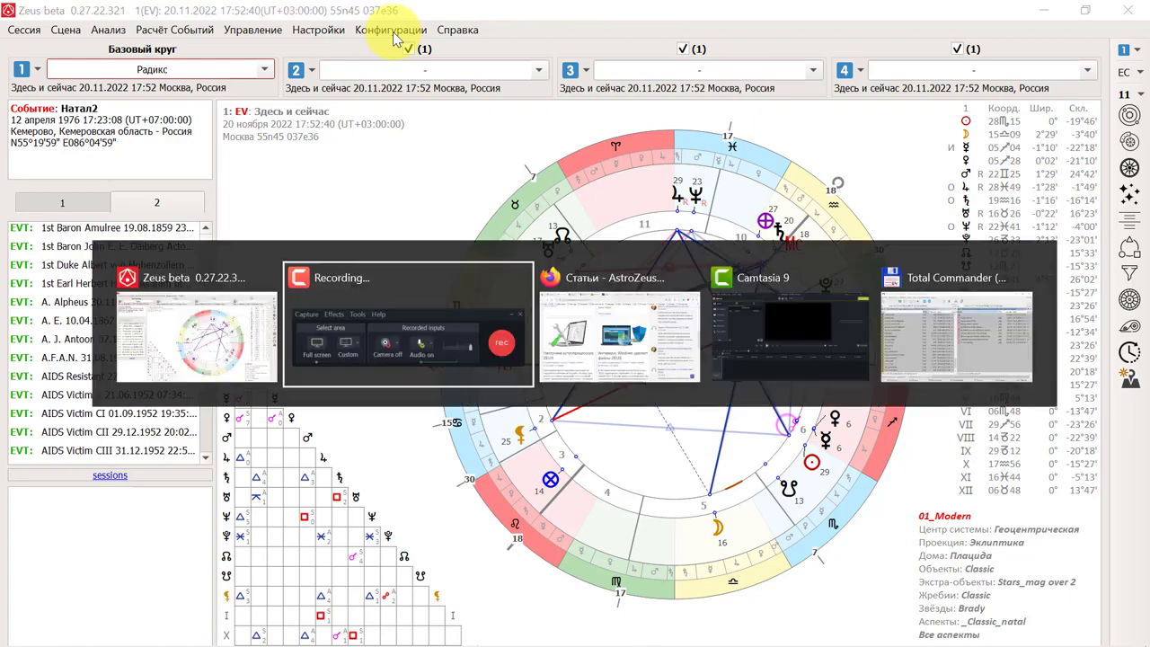
key("alt+Tab")
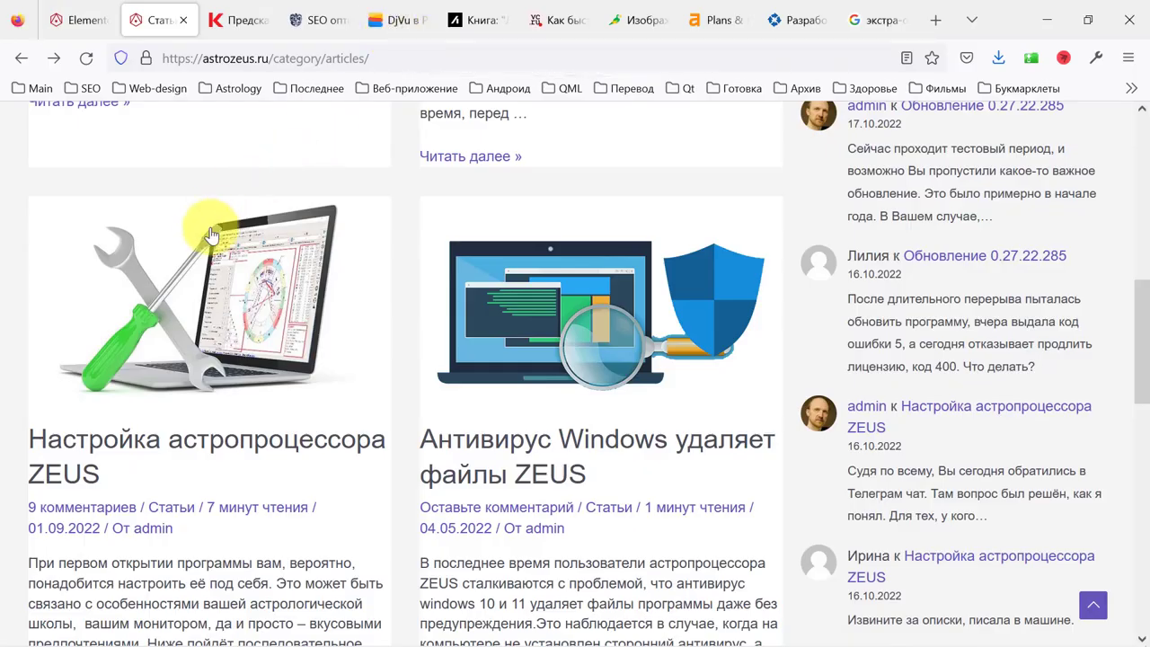
scroll(207, 240, "down", 3)
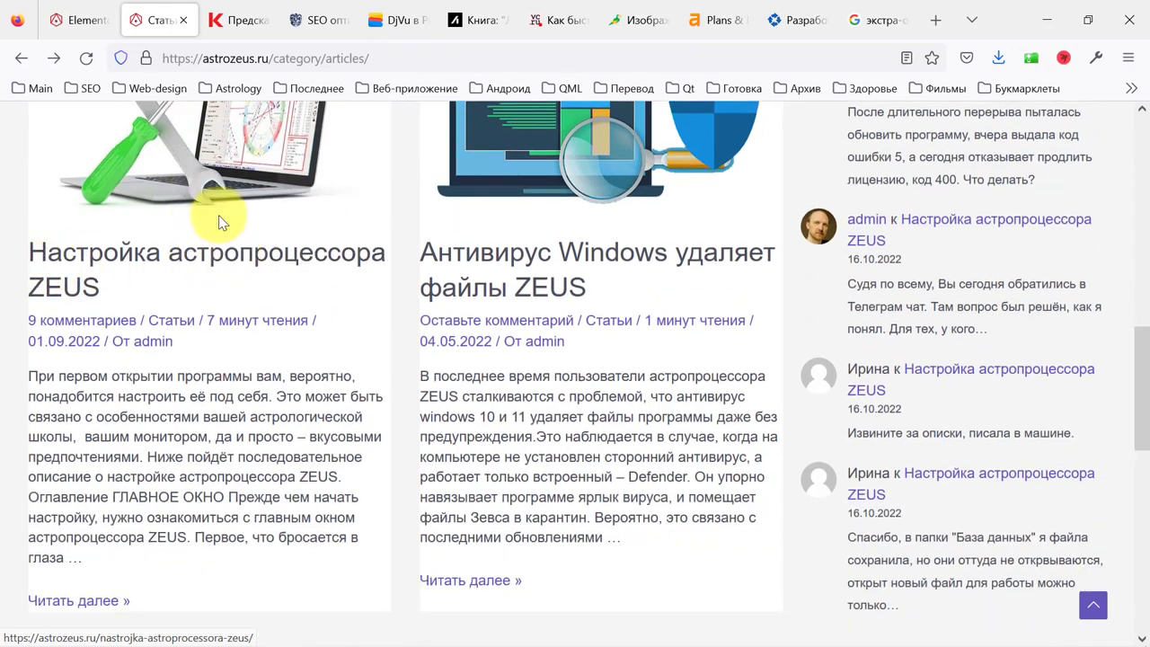
scroll(229, 220, "up", 1)
left_click(235, 220)
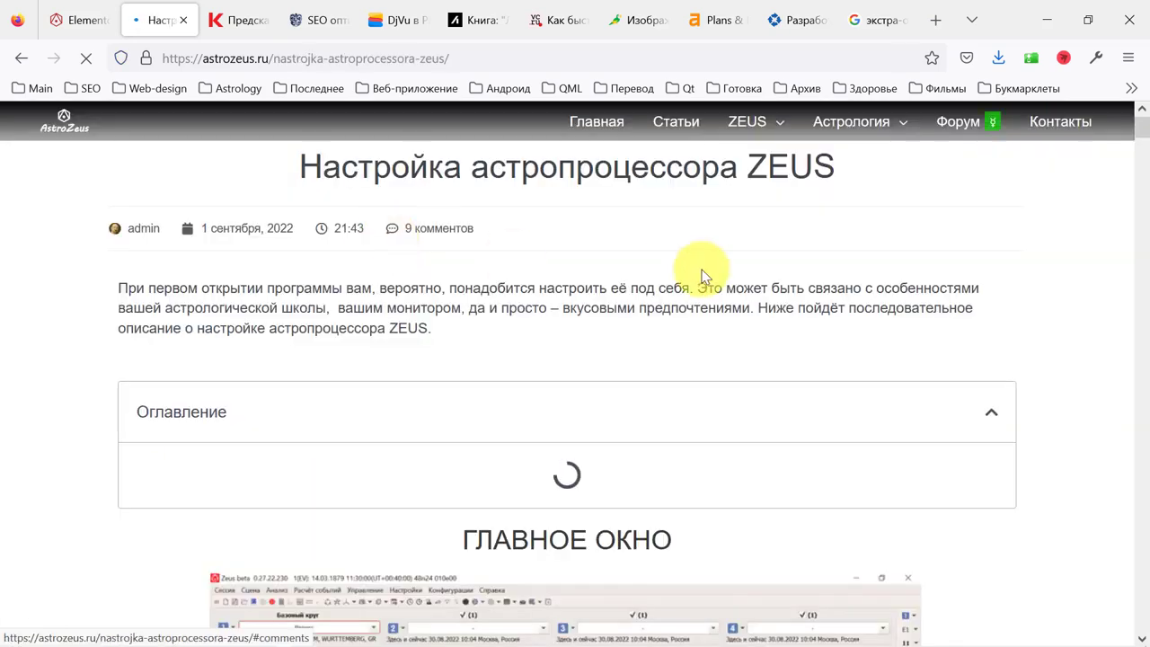
scroll(866, 274, "down", 5)
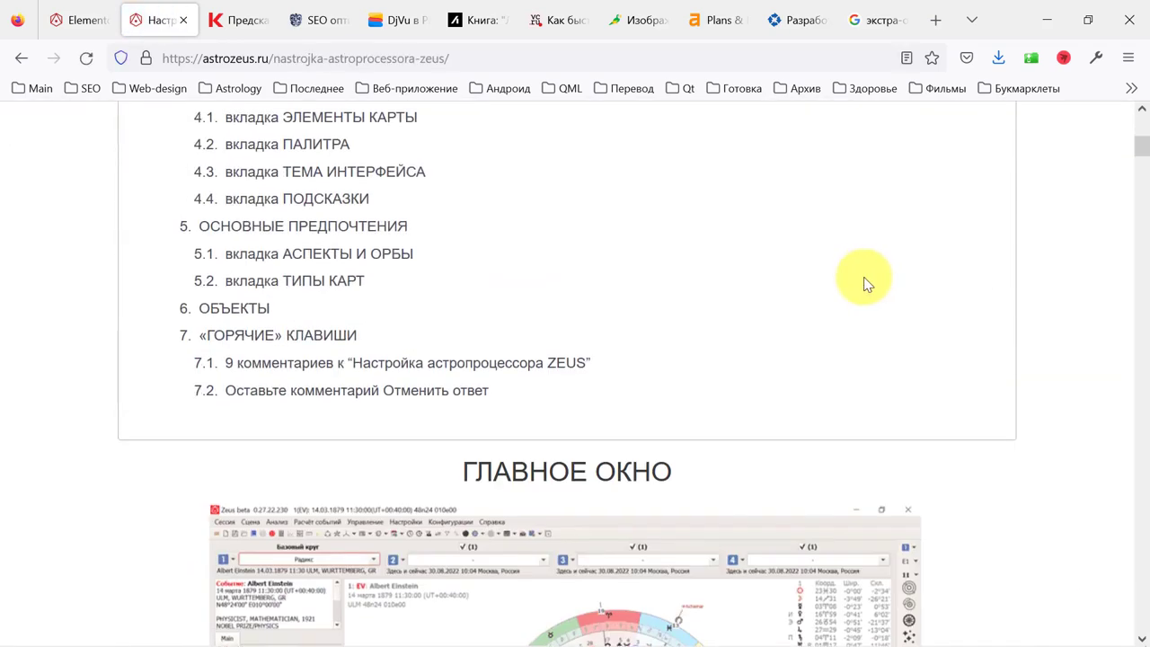
scroll(863, 277, "down", 20)
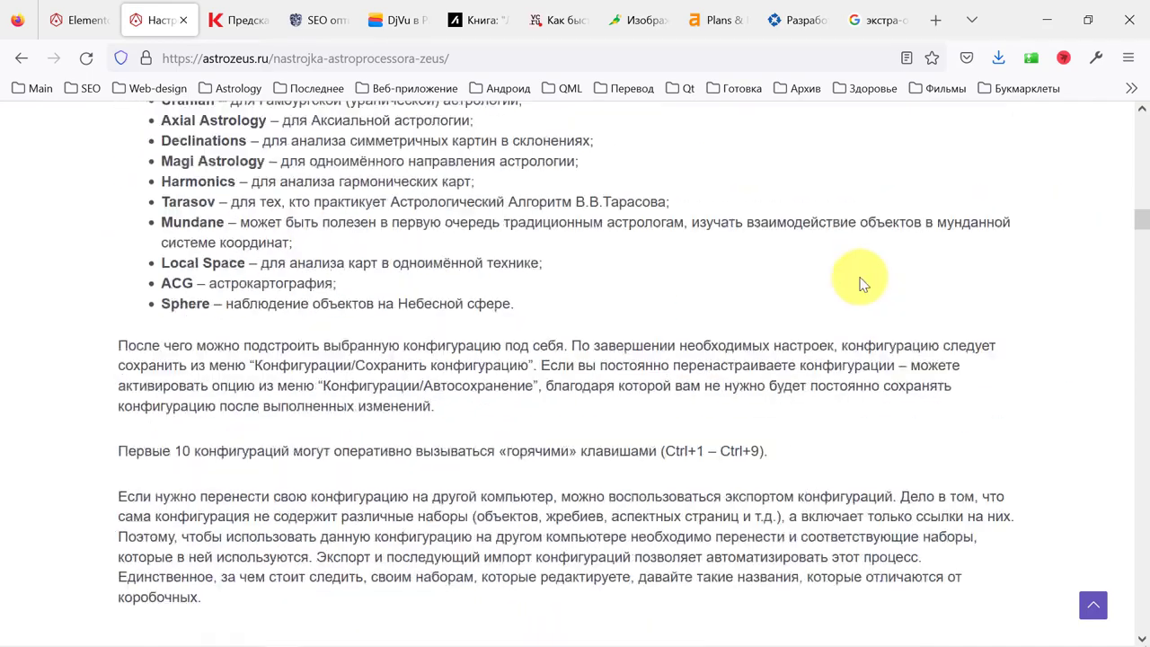
scroll(859, 278, "down", 3)
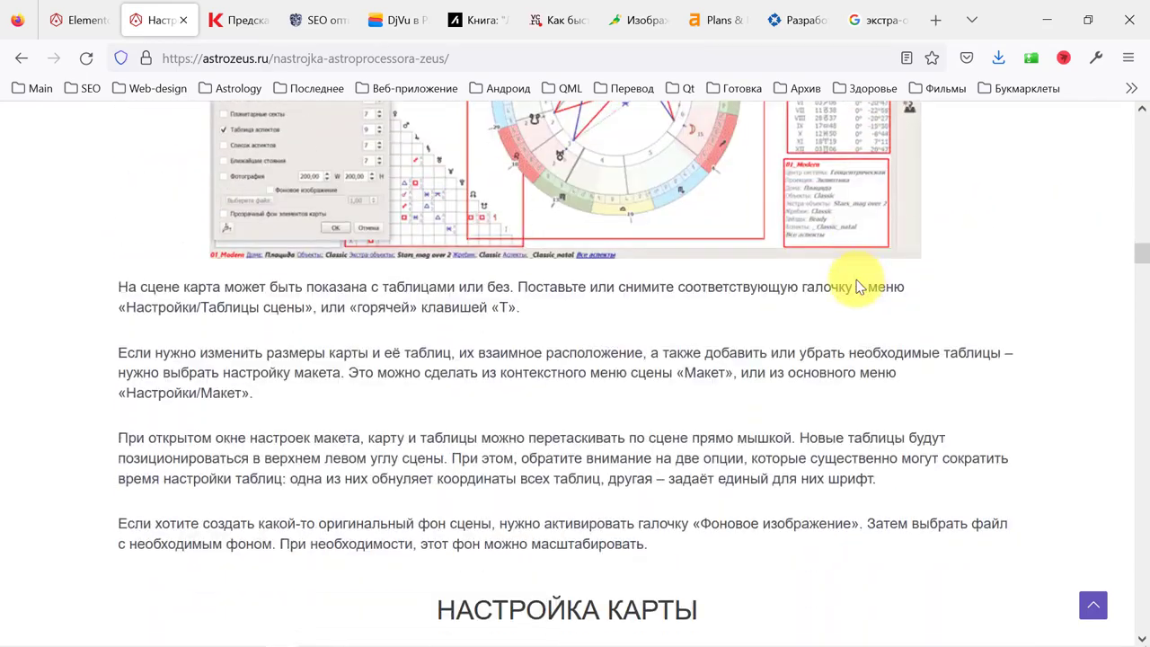
Switch back to Zeus, open the first circle's event data, name the event Натал1 and enter the birth date
key("alt+Tab")
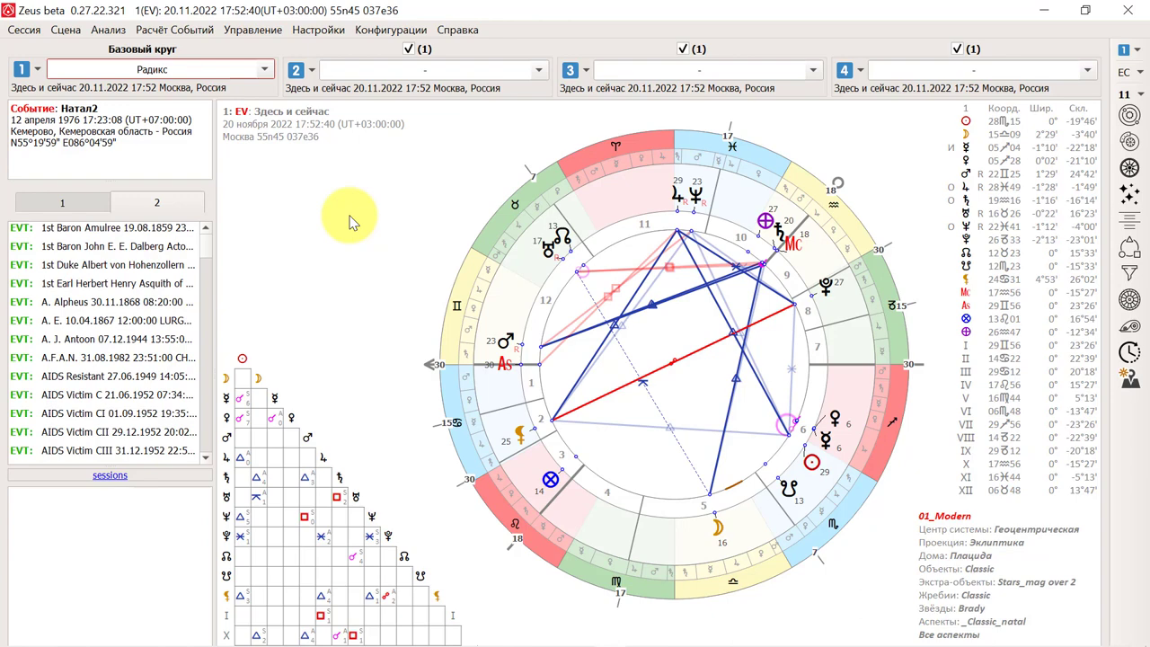
left_click(124, 88)
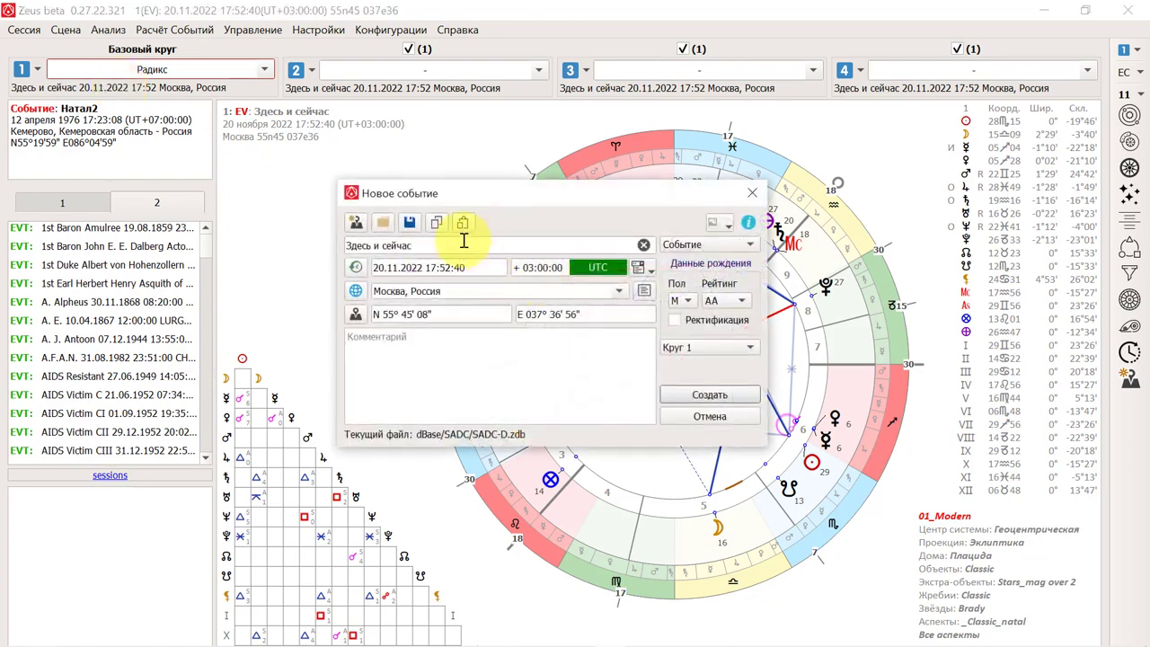
left_click_drag(454, 244, 302, 236)
type("Натал1")
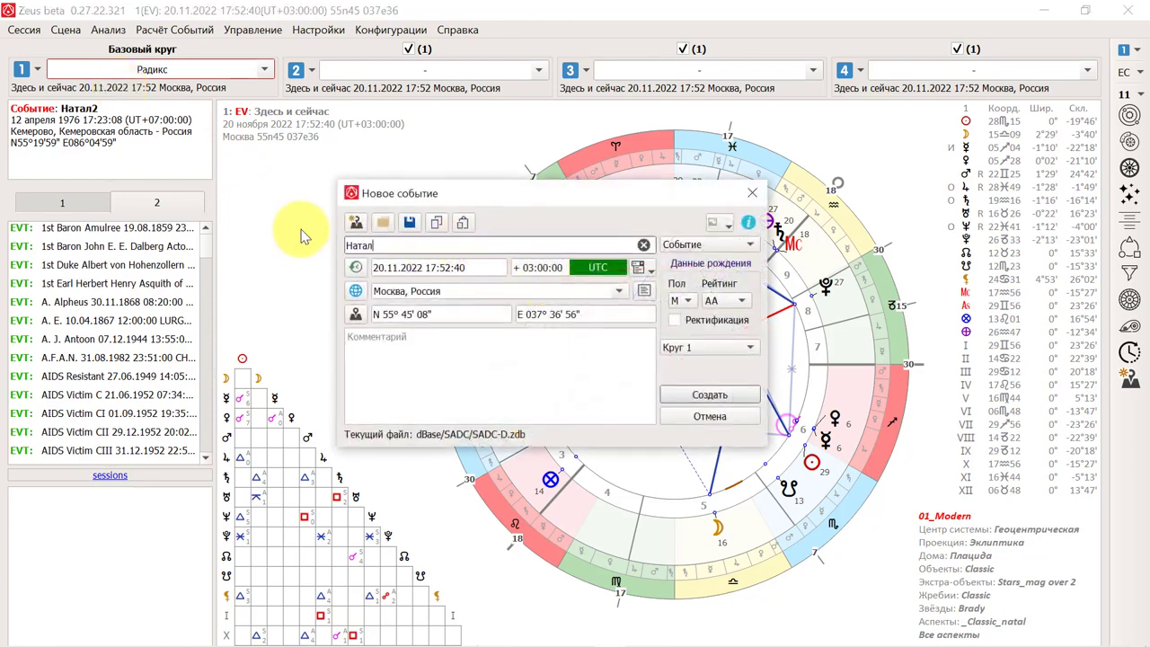
left_click(374, 267)
type("12.12.")
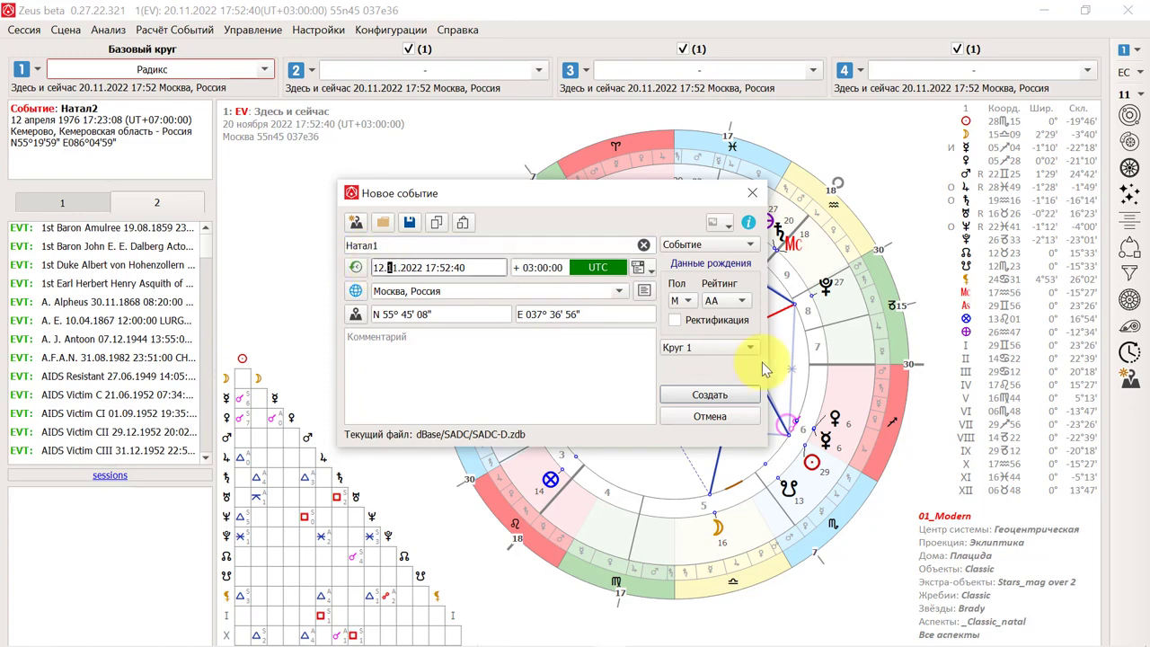
type("1956")
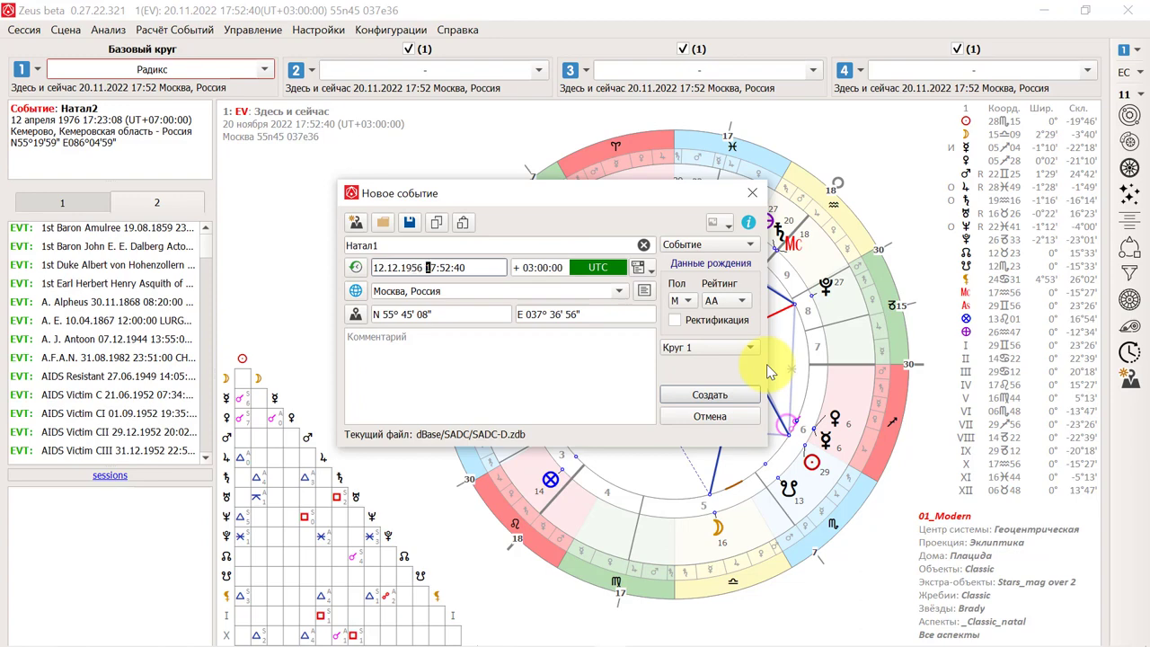
Set the event's place to Санкт-Петербург, Россия
left_click(471, 291)
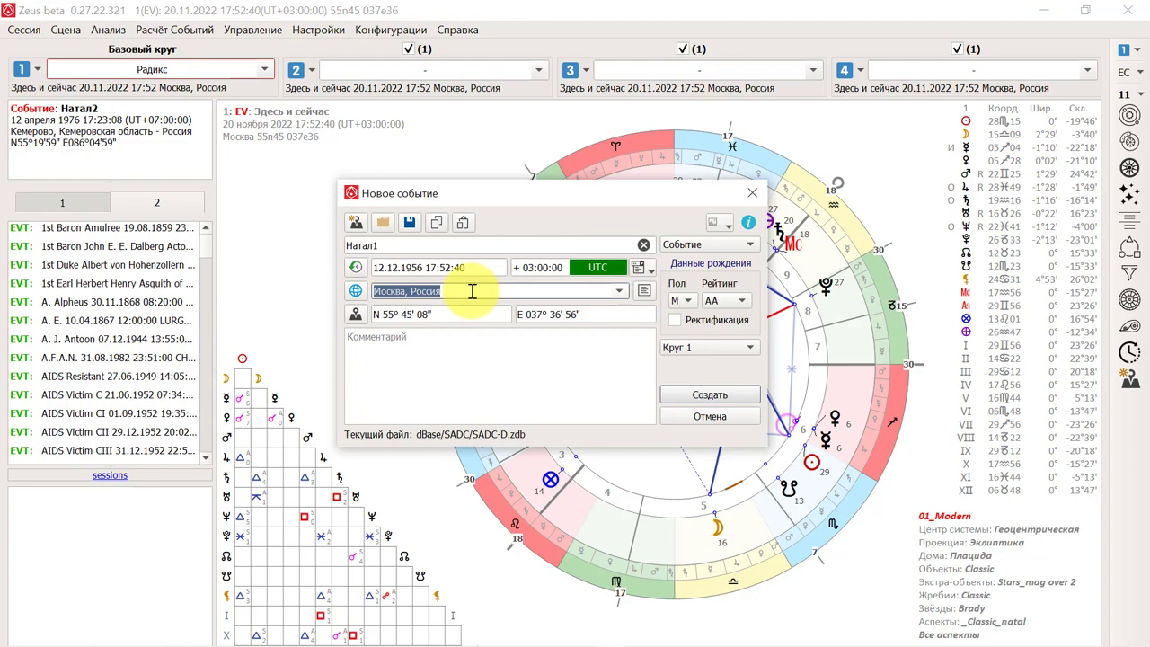
type("Санкт-Петербург")
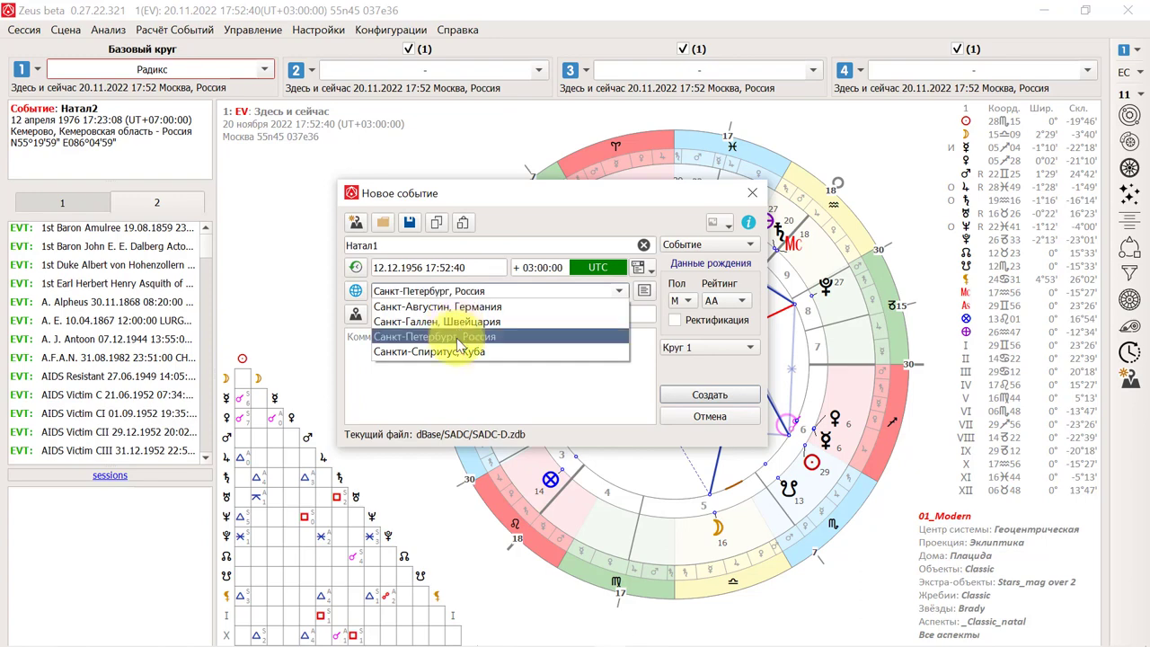
left_click(455, 337)
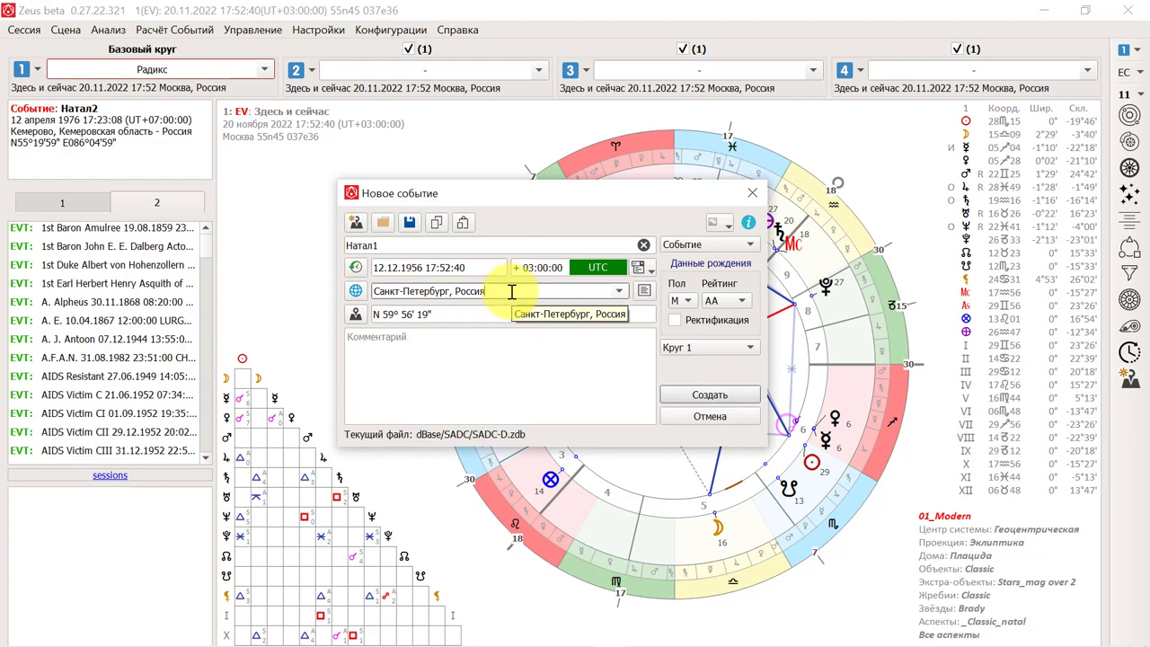
Replace the place with посёлок Мухино at N 59° 57' 19", E 030° 19' 51" and create the chart
left_click_drag(511, 292, 336, 291)
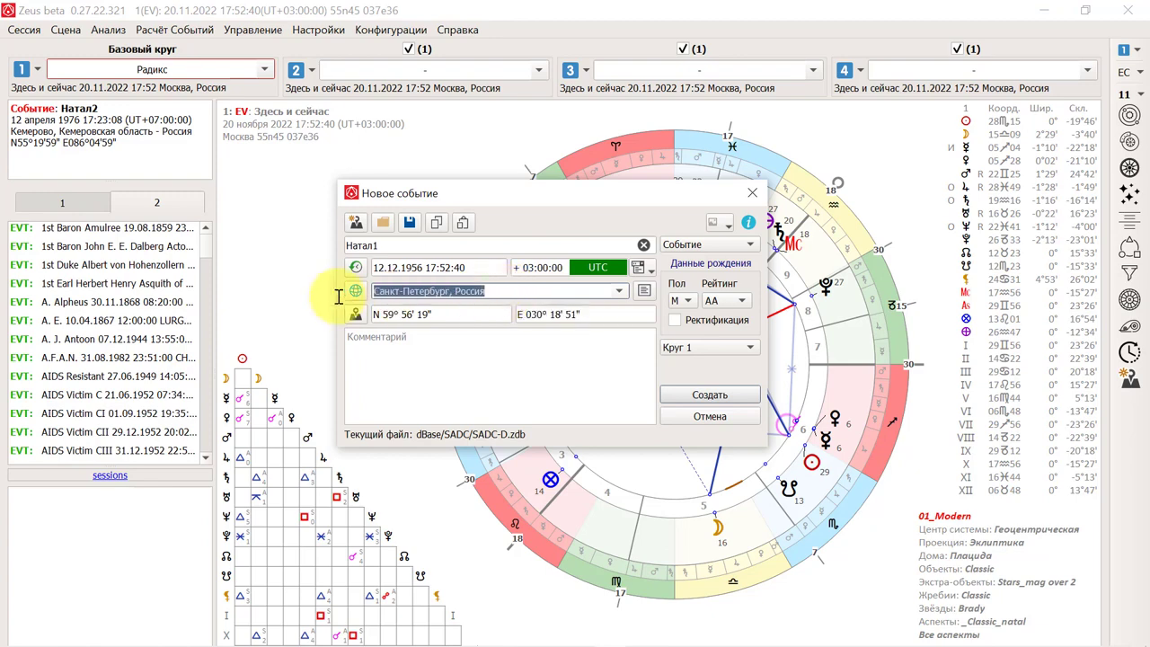
type("пос")
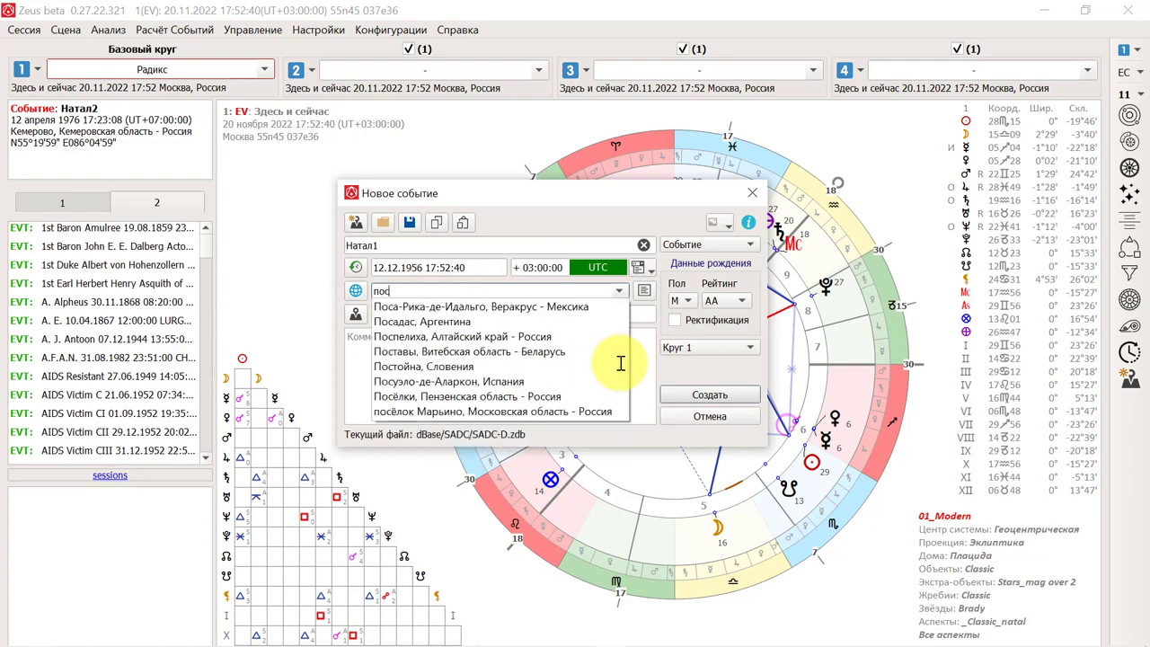
type("ёлок Мухино")
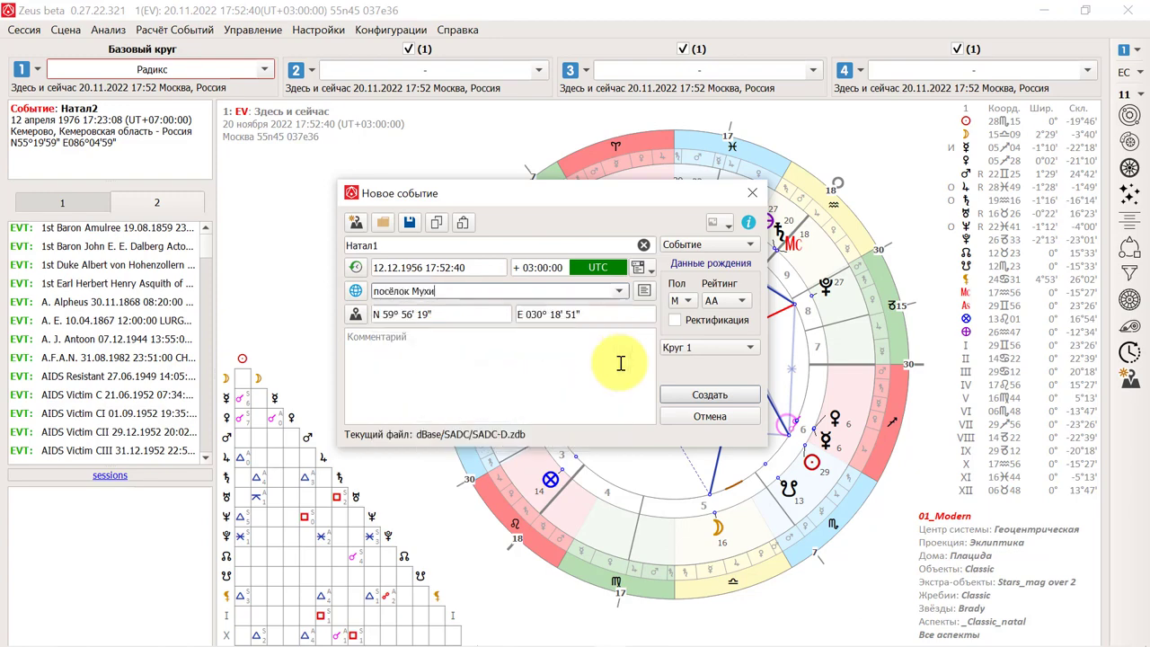
left_click(402, 314)
type("7")
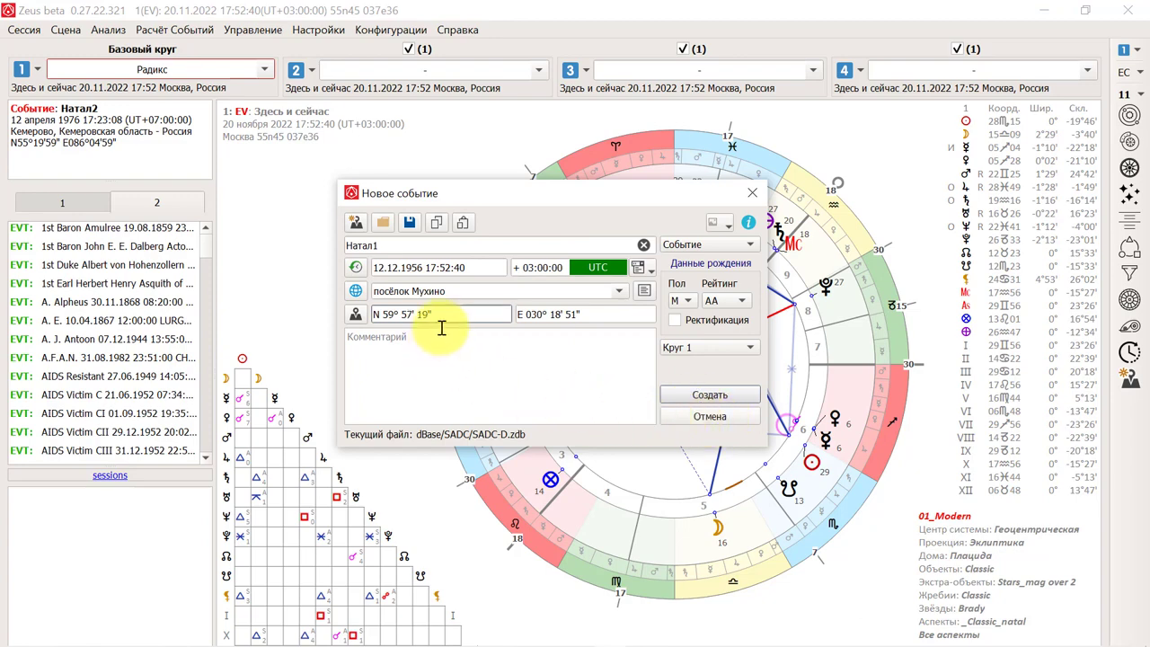
left_click(558, 314)
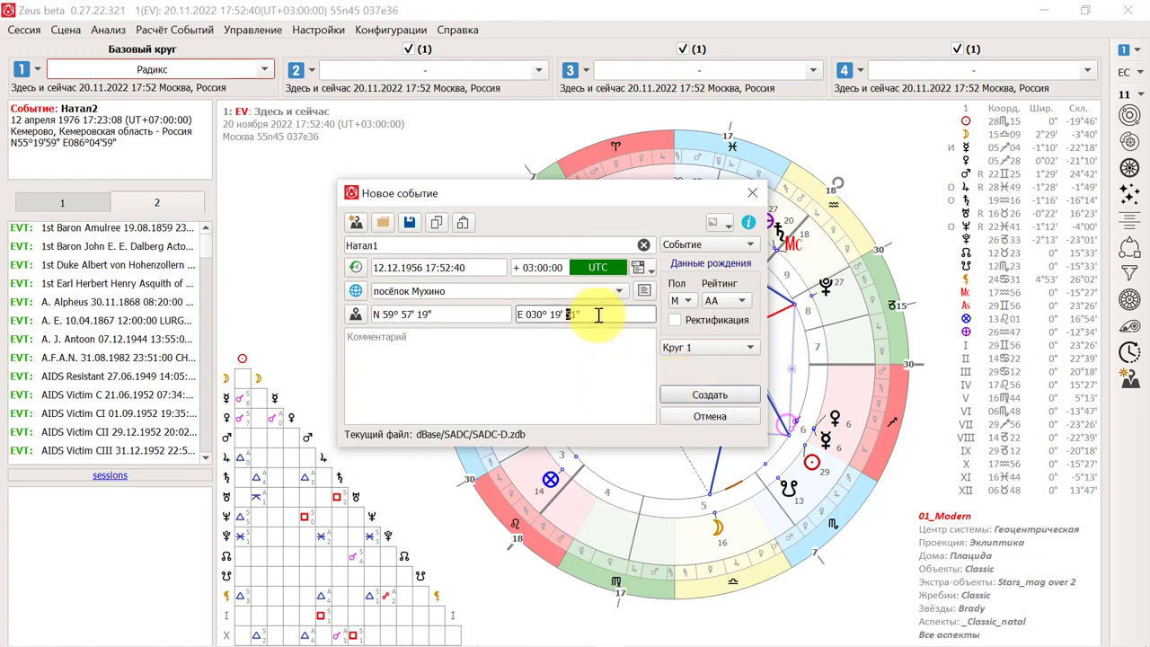
left_click(719, 396)
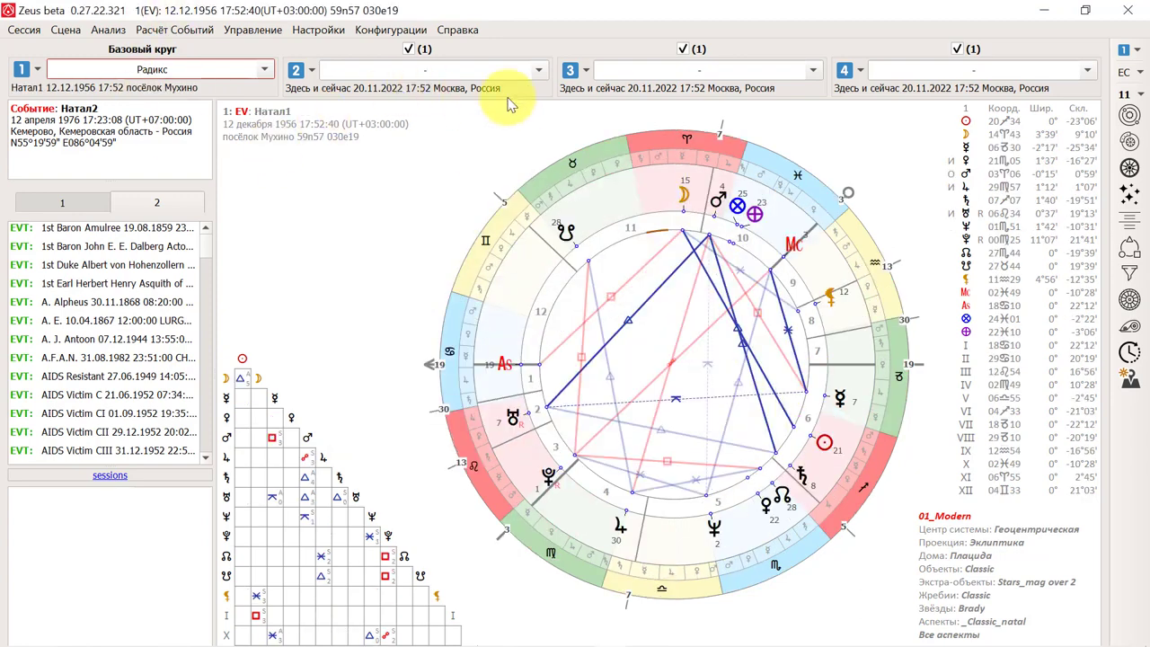
Reopen the Натал1 event data and review the saved places and the user's place list, leaving the list without applying anything
double_click(176, 91)
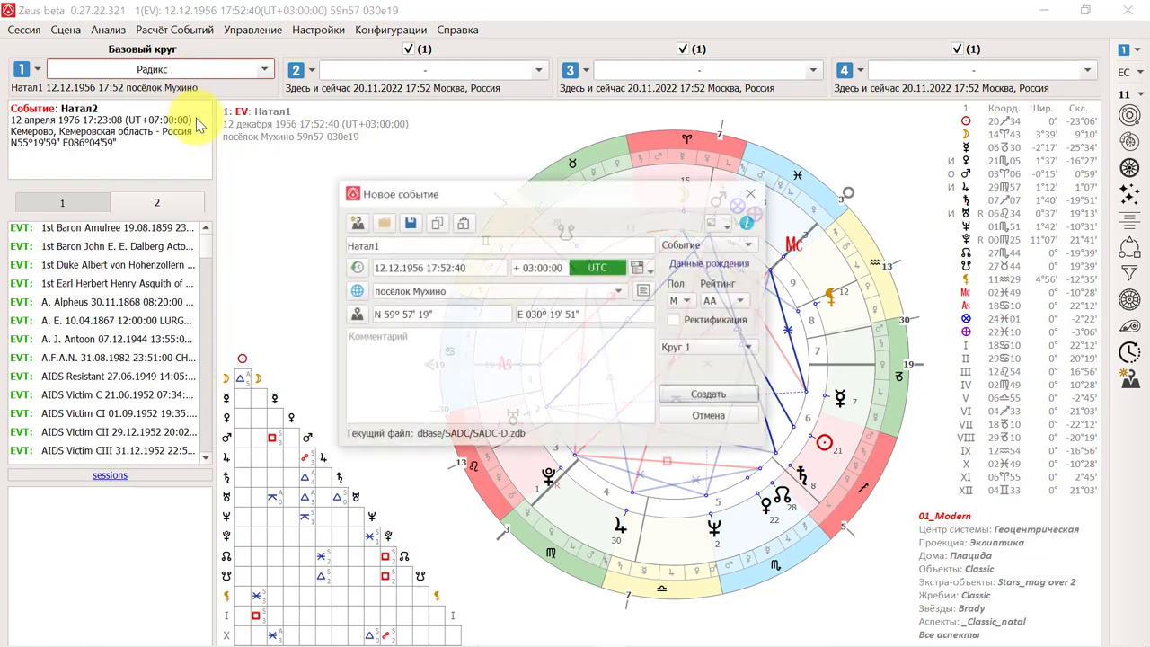
left_click(618, 291)
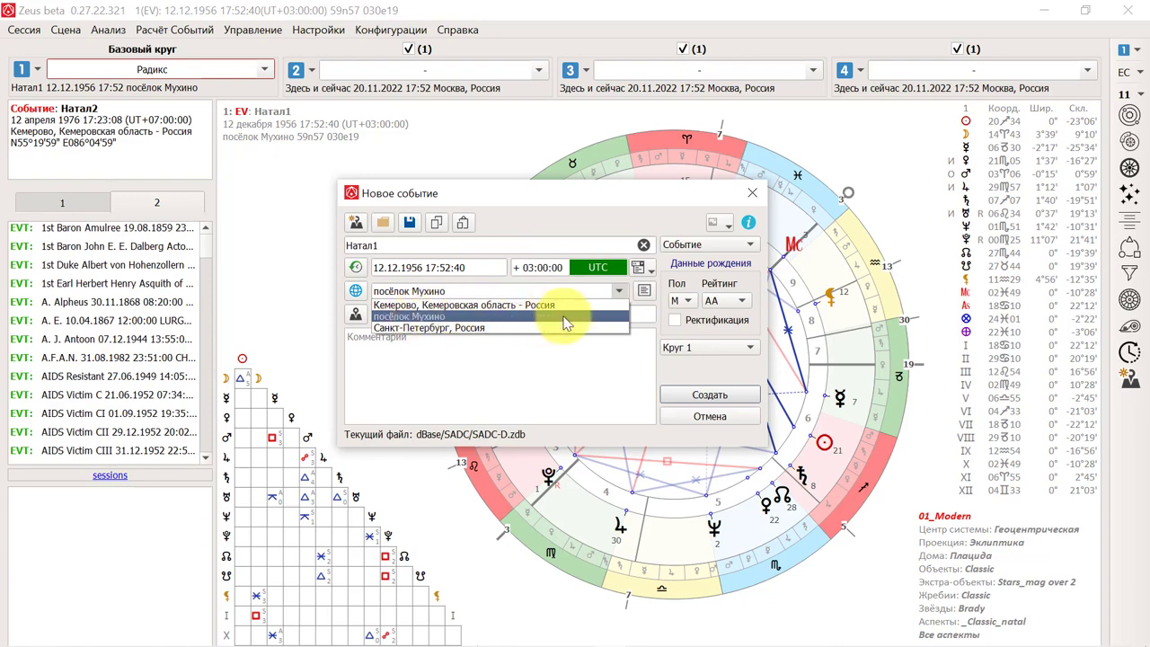
left_click(660, 306)
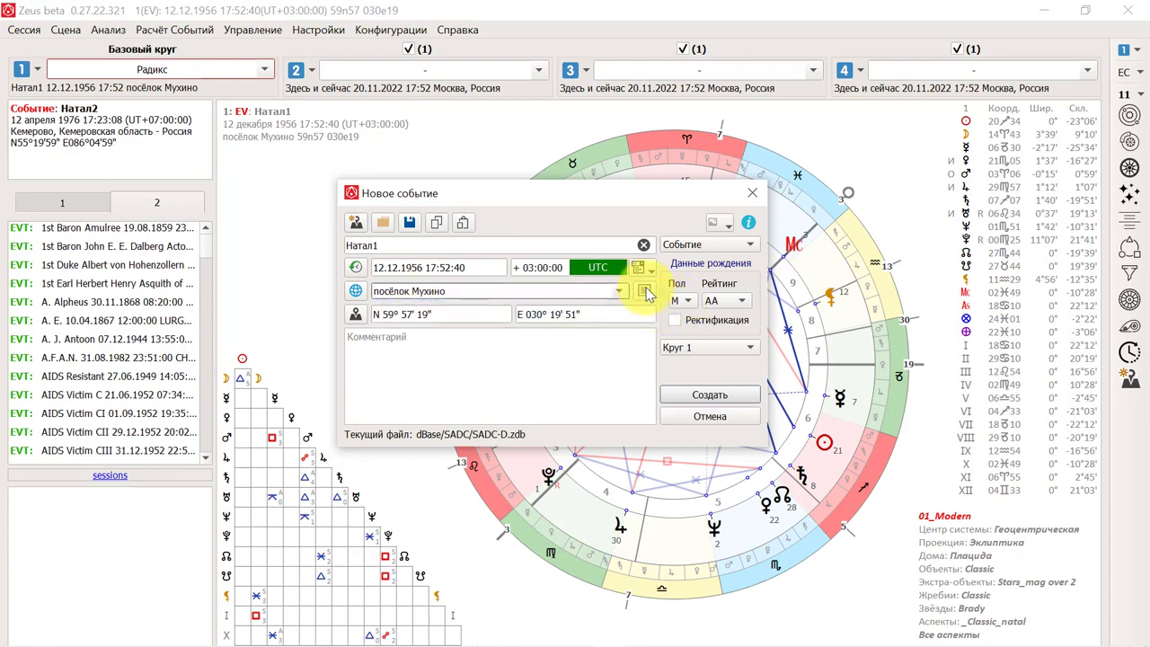
left_click(646, 293)
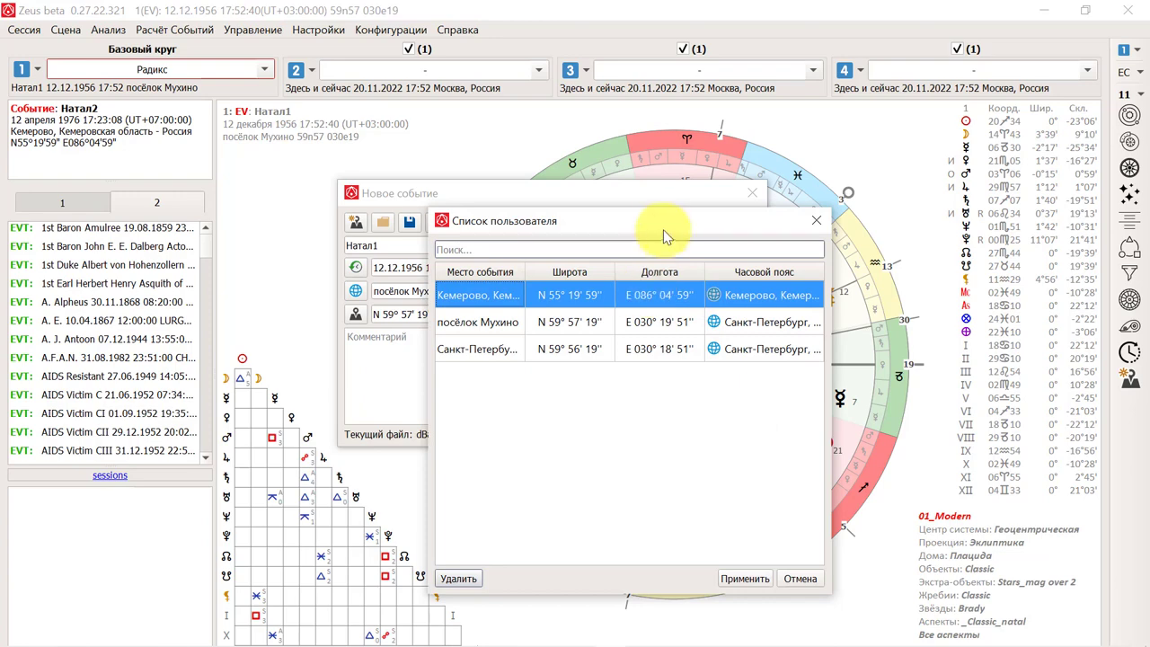
left_click_drag(663, 229, 669, 154)
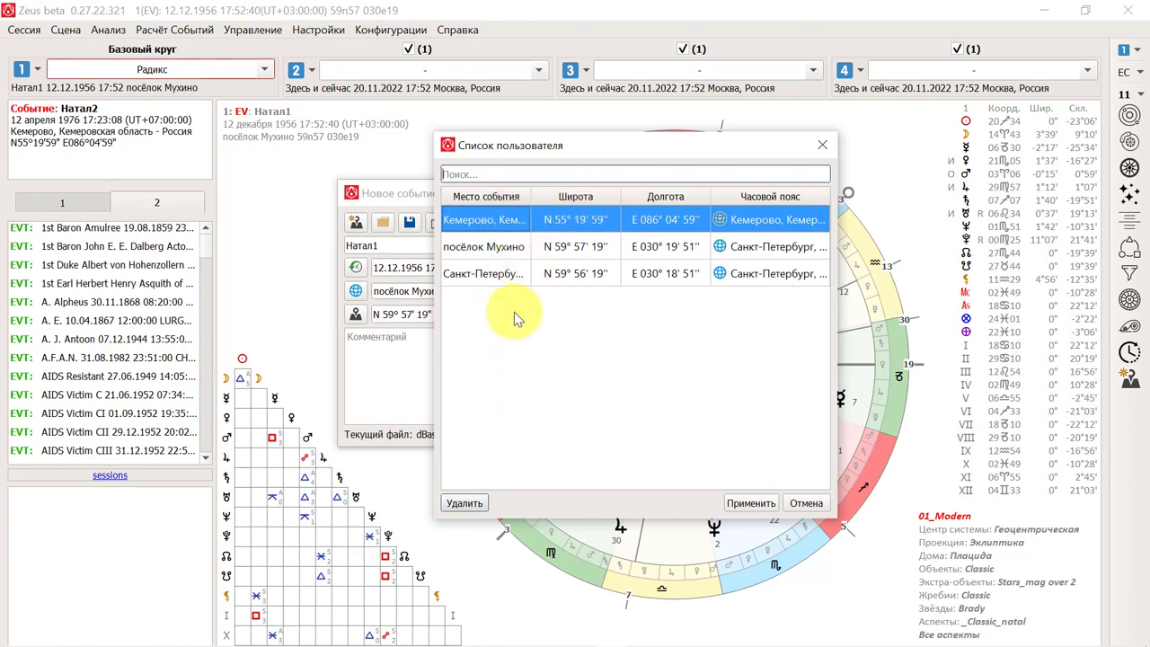
left_click(806, 503)
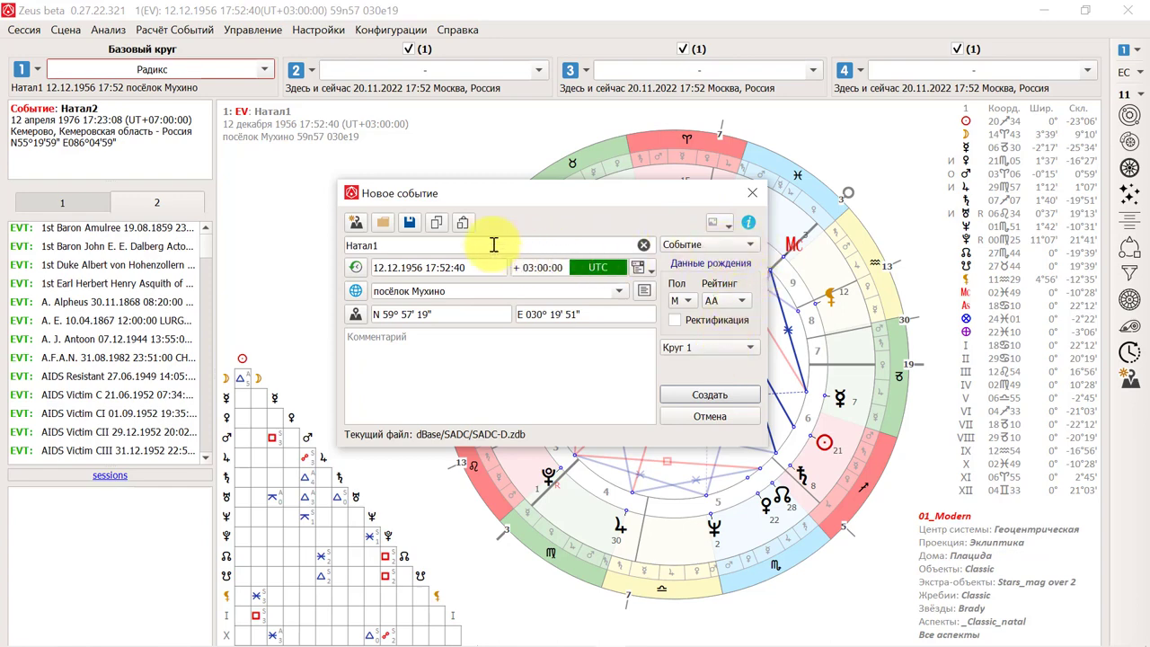
Set the event type to Натал with the gender М
left_click(752, 247)
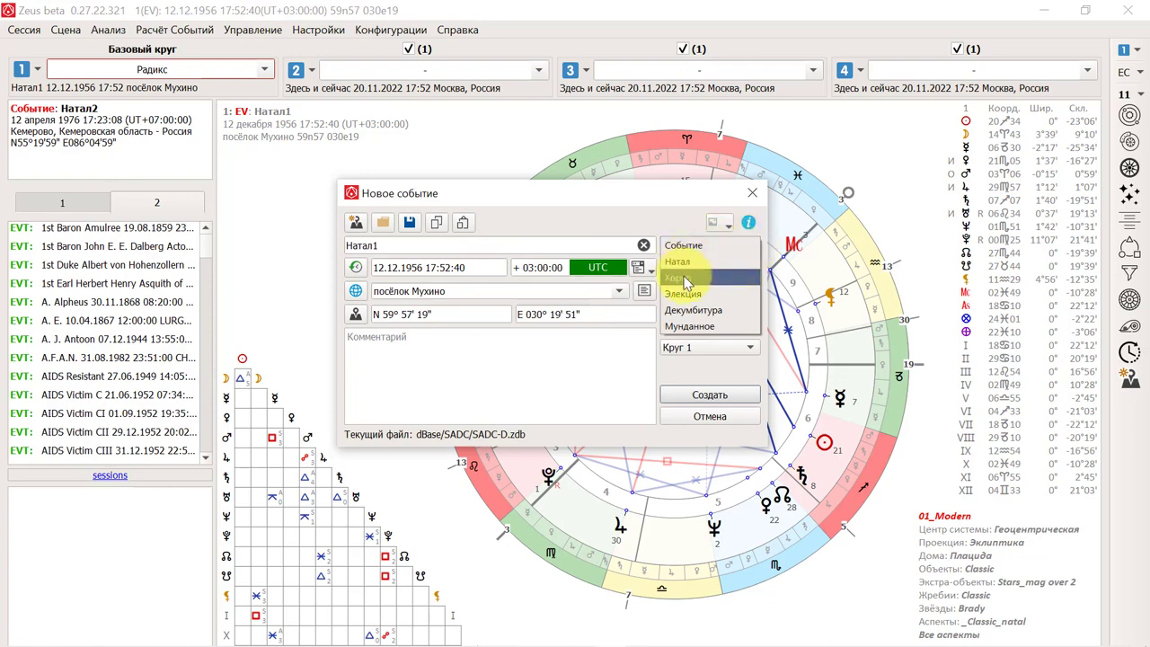
left_click(687, 190)
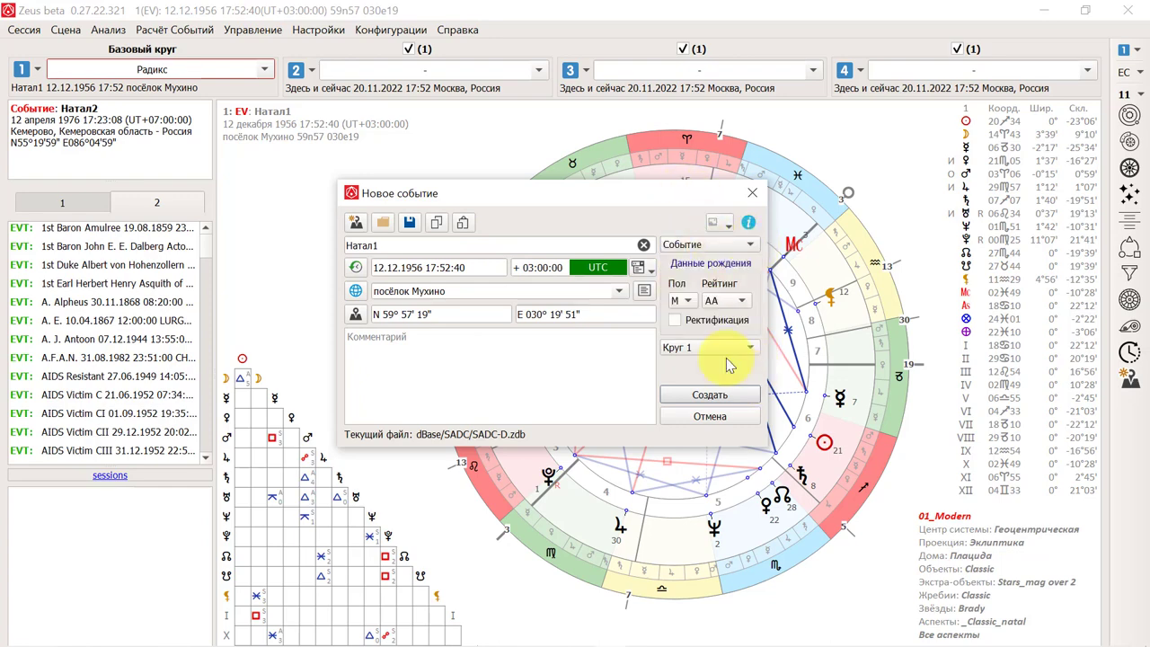
left_click(732, 245)
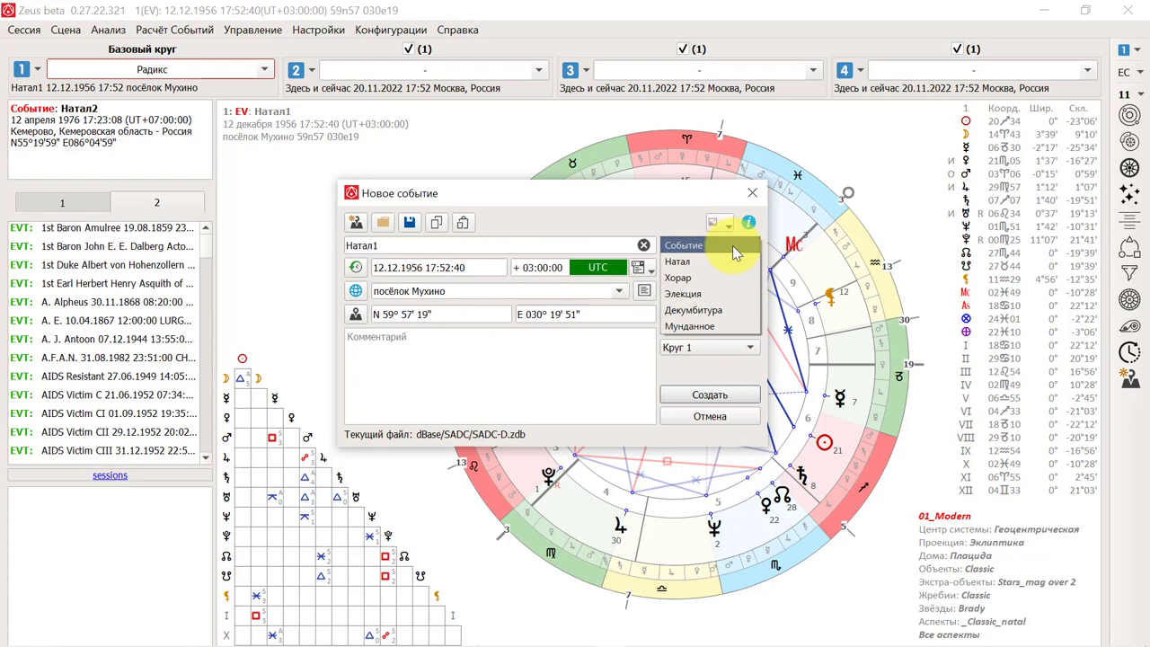
left_click(690, 262)
left_click(687, 301)
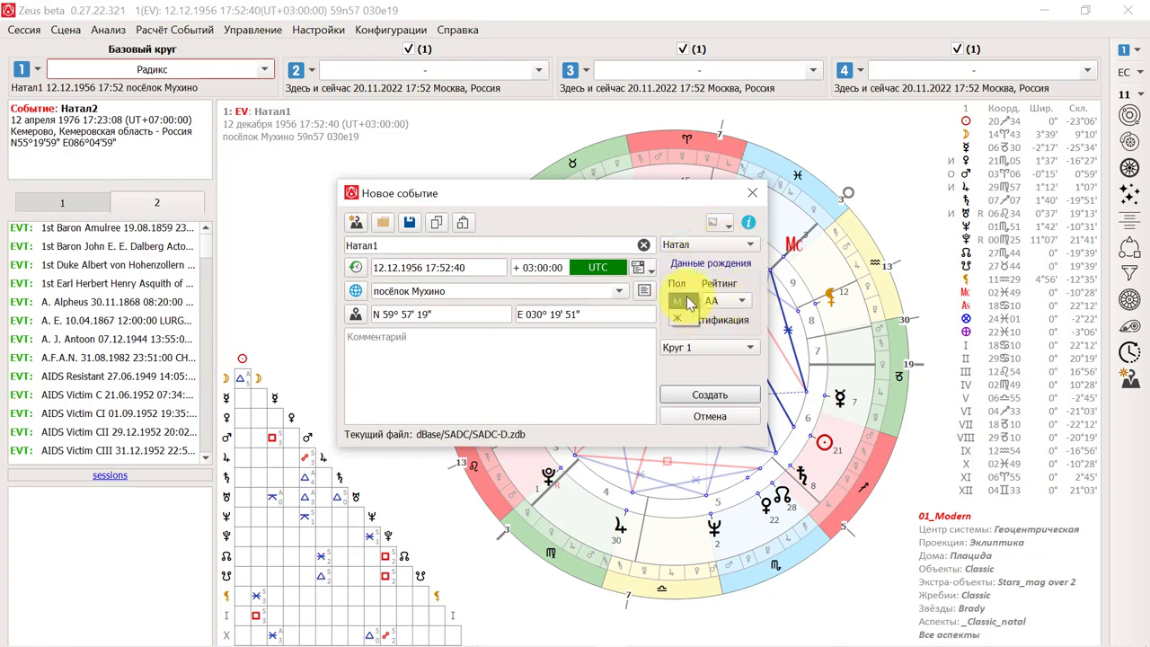
left_click(678, 301)
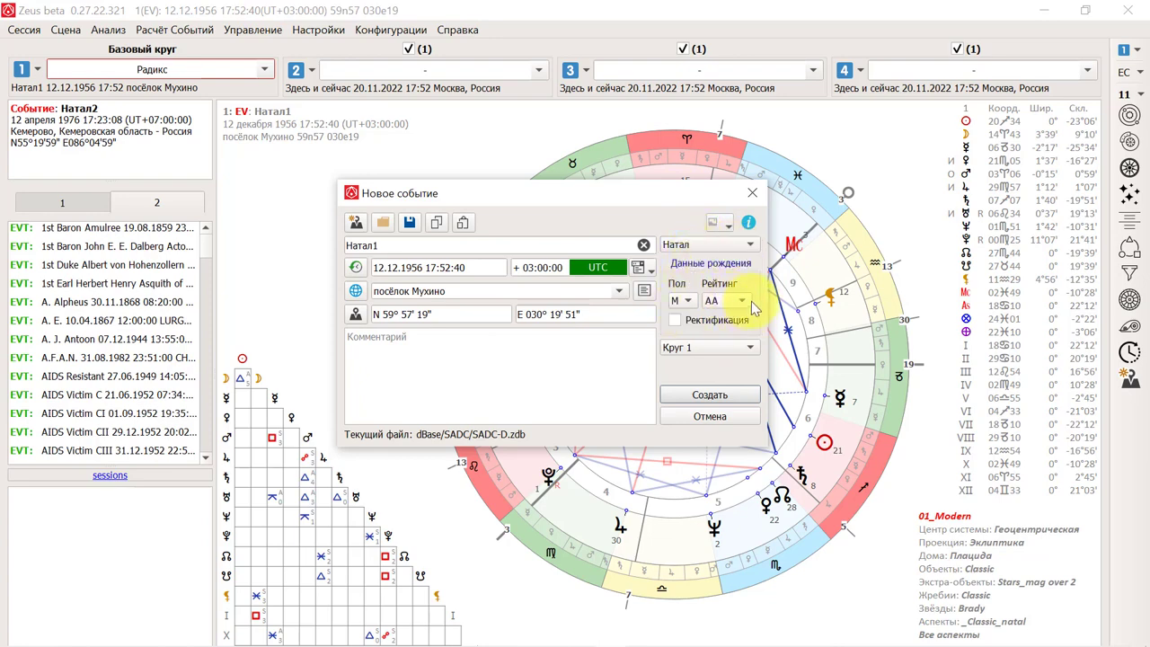
left_click(677, 321)
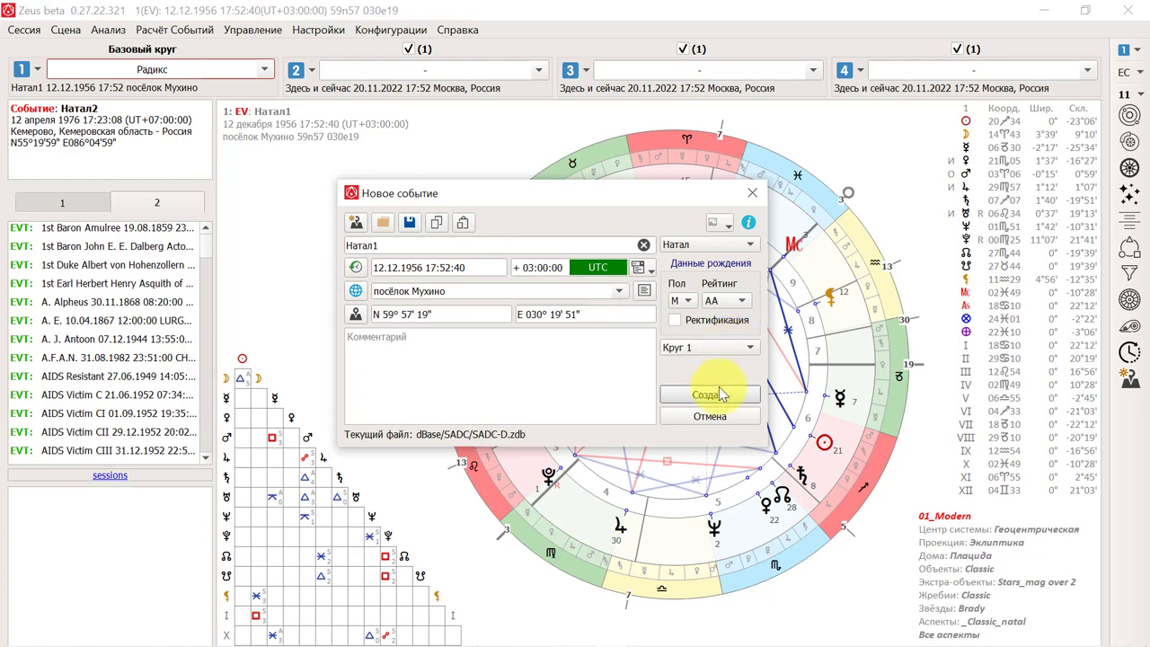
Check the event autosave setting and look through the saved events in list 2 from beginning to end
right_click(302, 198)
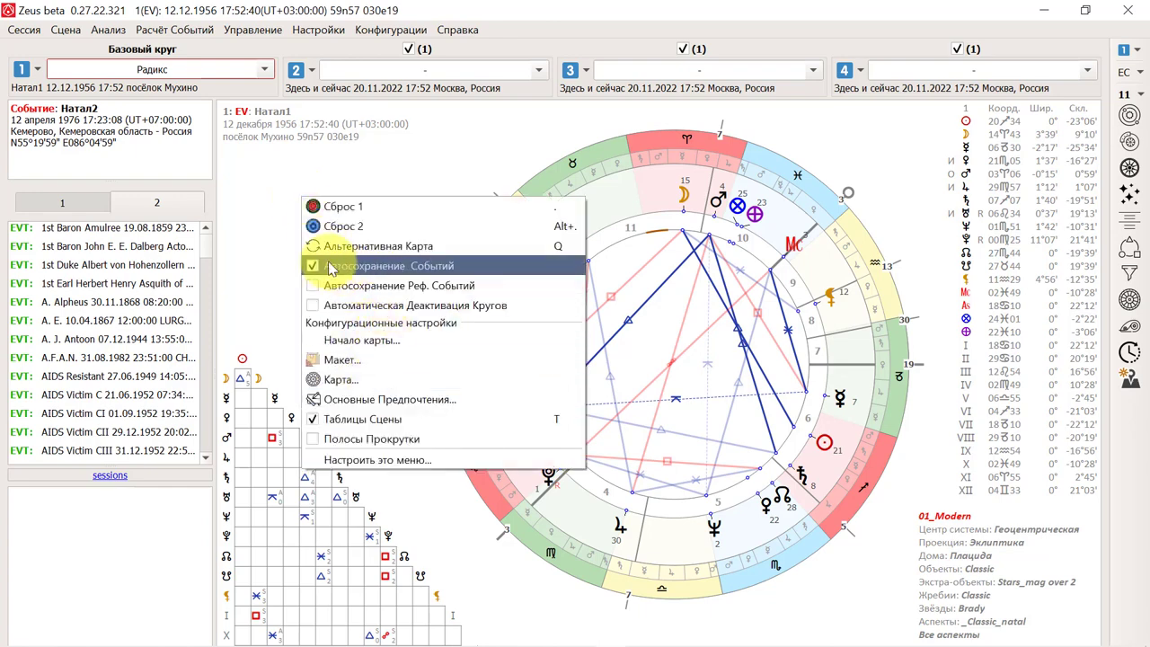
left_click(435, 179)
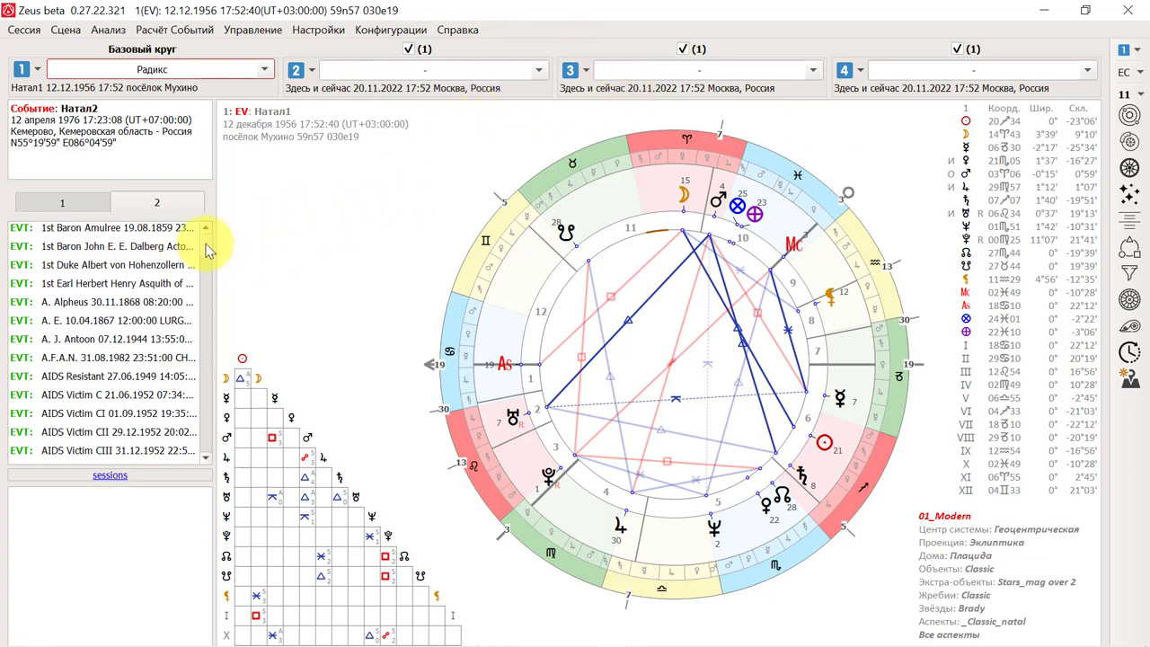
left_click_drag(208, 244, 214, 454)
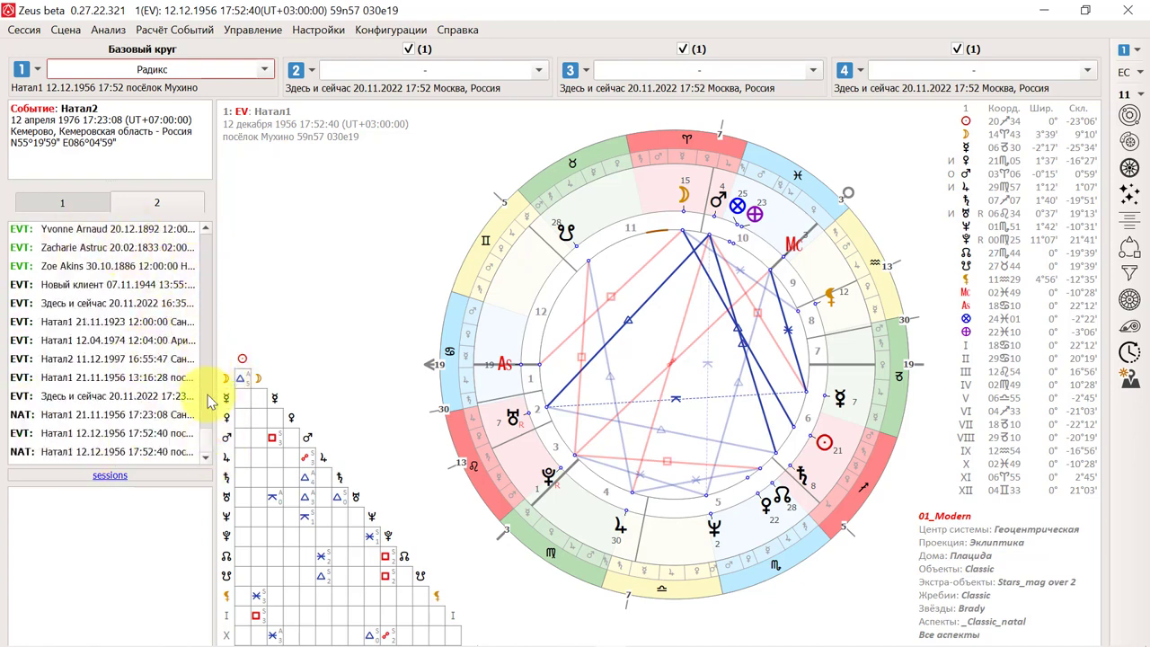
left_click_drag(209, 451, 206, 230)
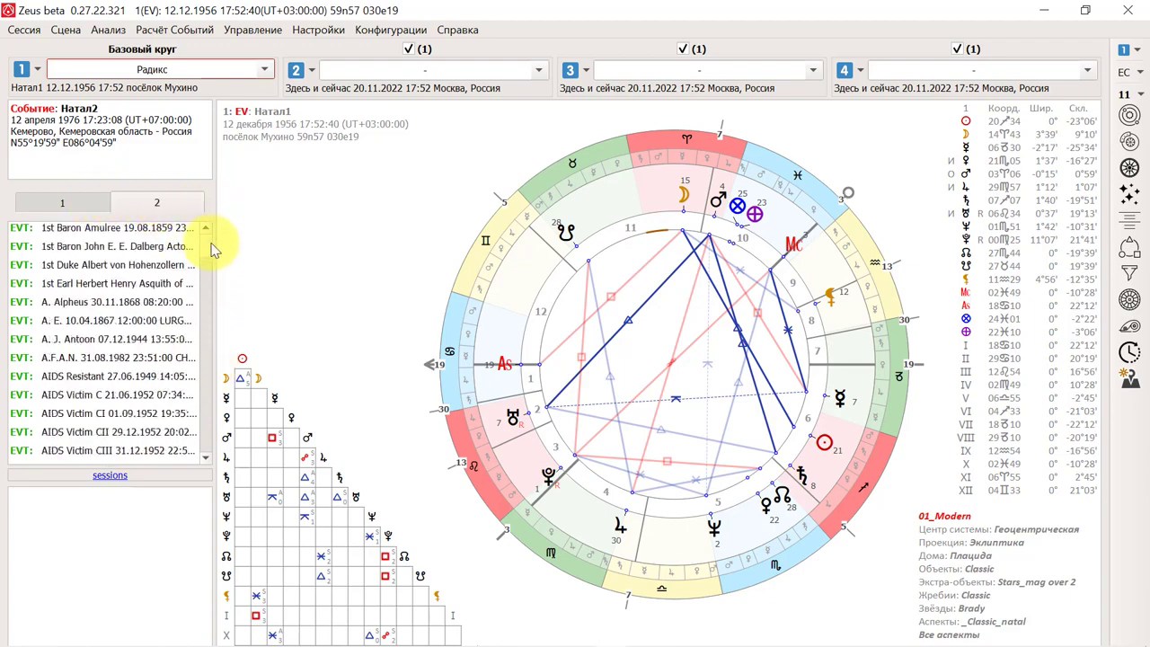
left_click_drag(207, 250, 220, 454)
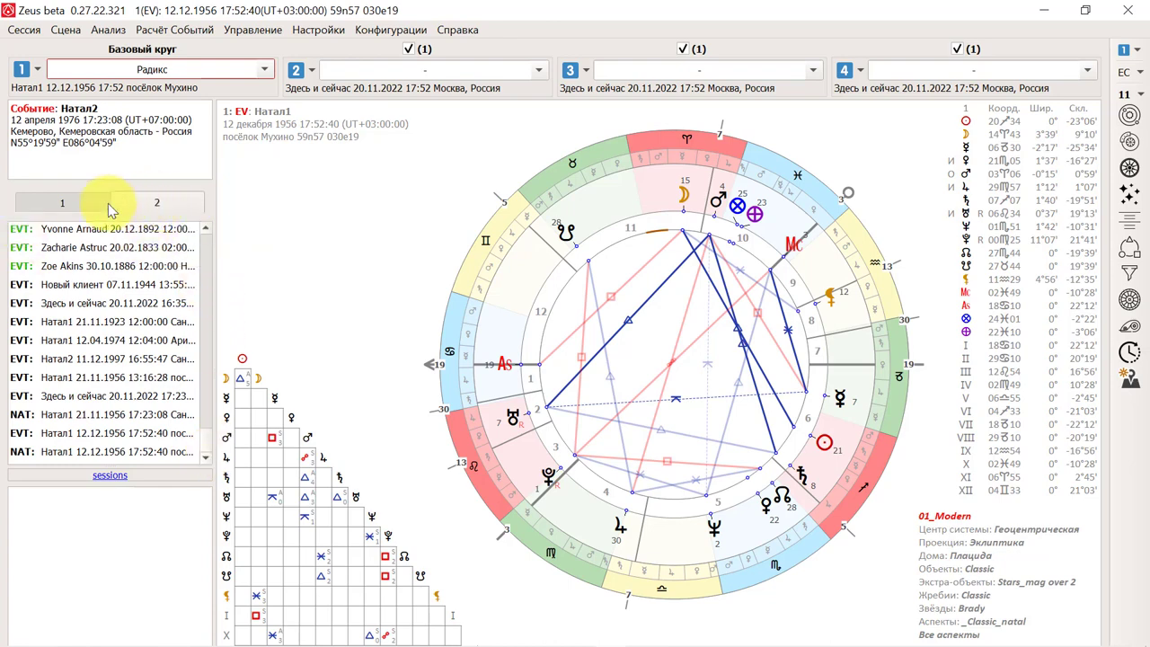
Add a new event list named 3 and create the Натал1 natal event in it for circle 1
right_click(189, 209)
left_click(237, 219)
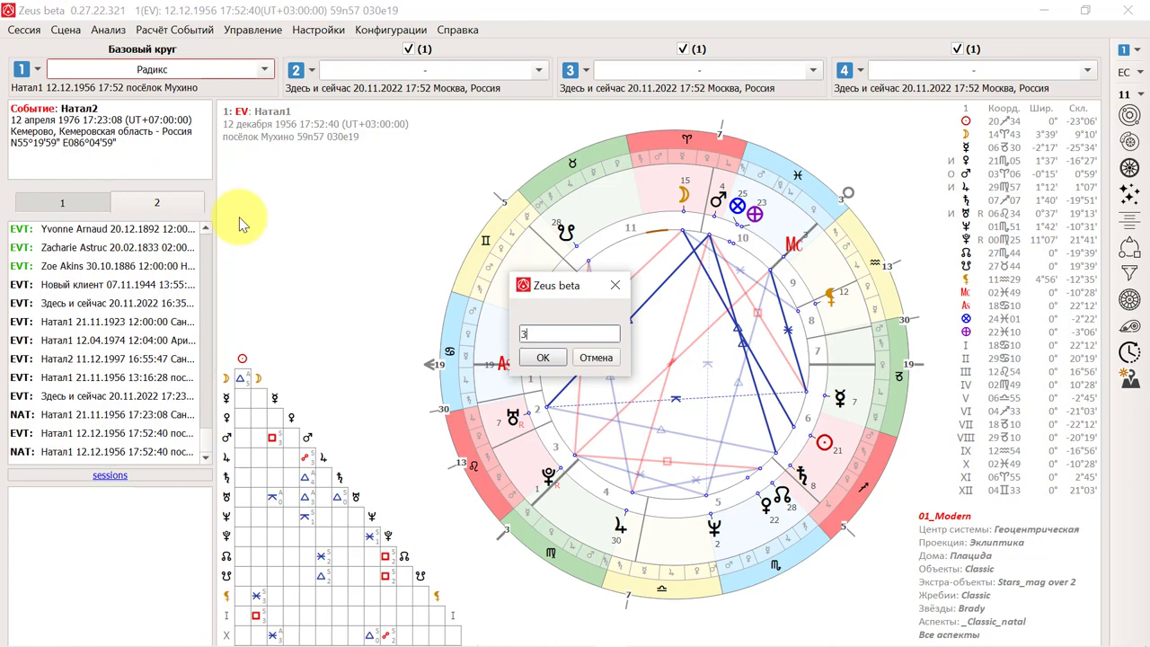
key("Return")
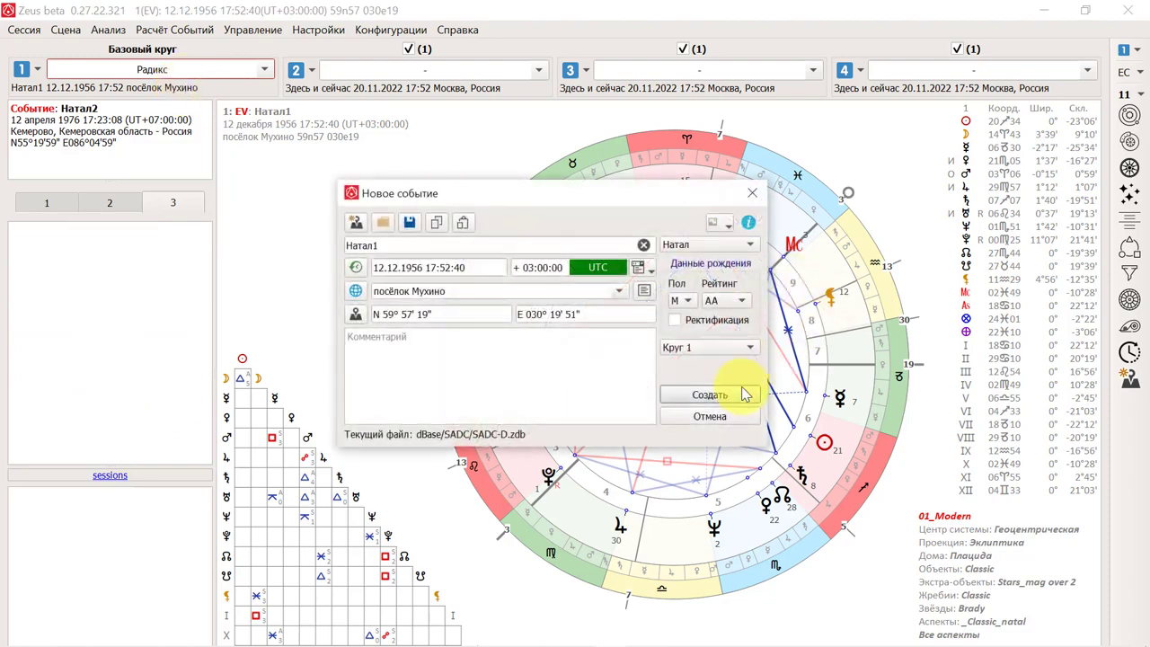
left_click(737, 392)
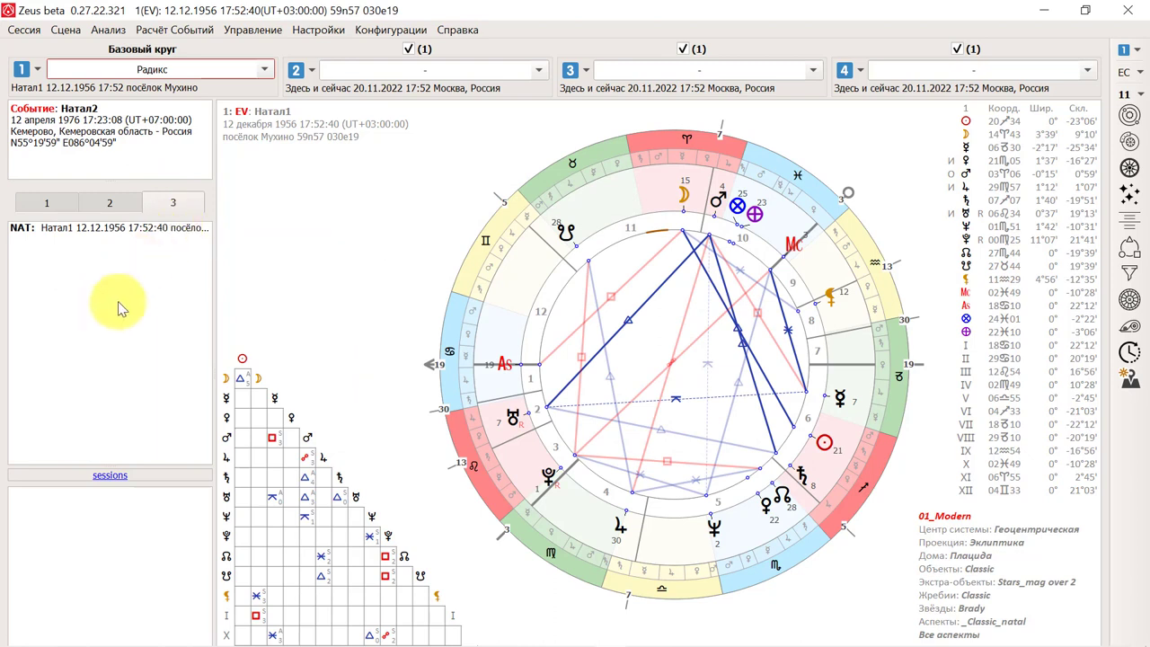
Review the options for the Натал1 event, turn on its quick preview, and move and resize the preview window over the chart
left_click(111, 229)
right_click(110, 225)
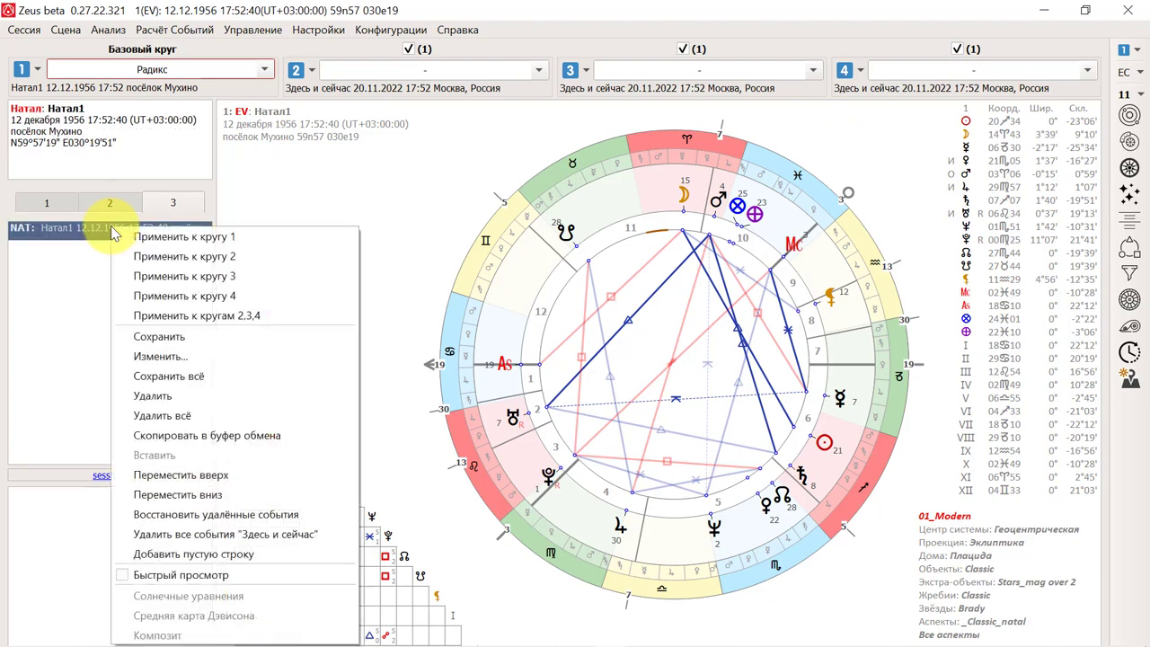
left_click(87, 271)
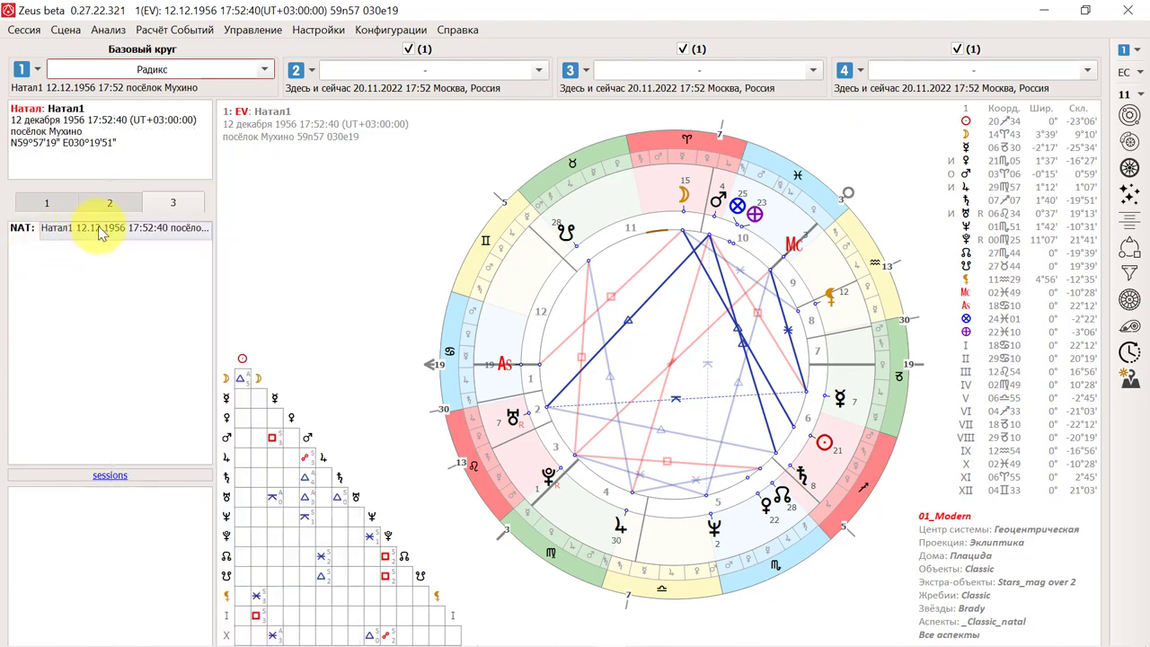
right_click(99, 235)
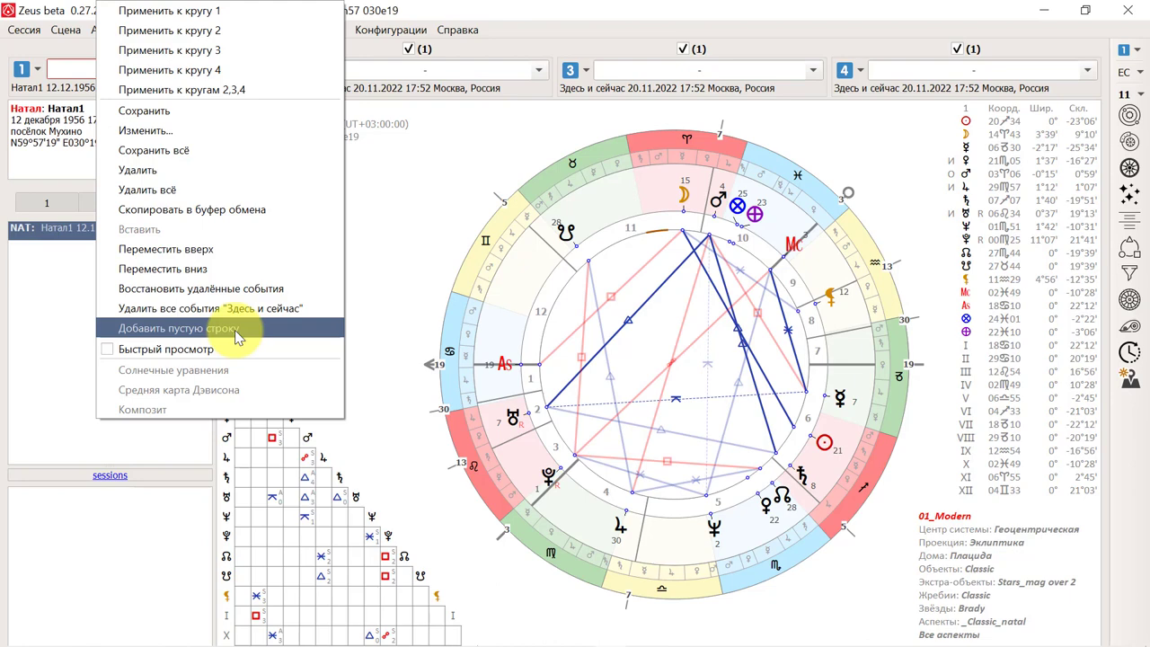
left_click(144, 349)
left_click_drag(112, 20, 354, 83)
left_click_drag(383, 208, 559, 363)
Preview the charts of several saved events in list 2, close the preview and return to list 3
left_click(114, 208)
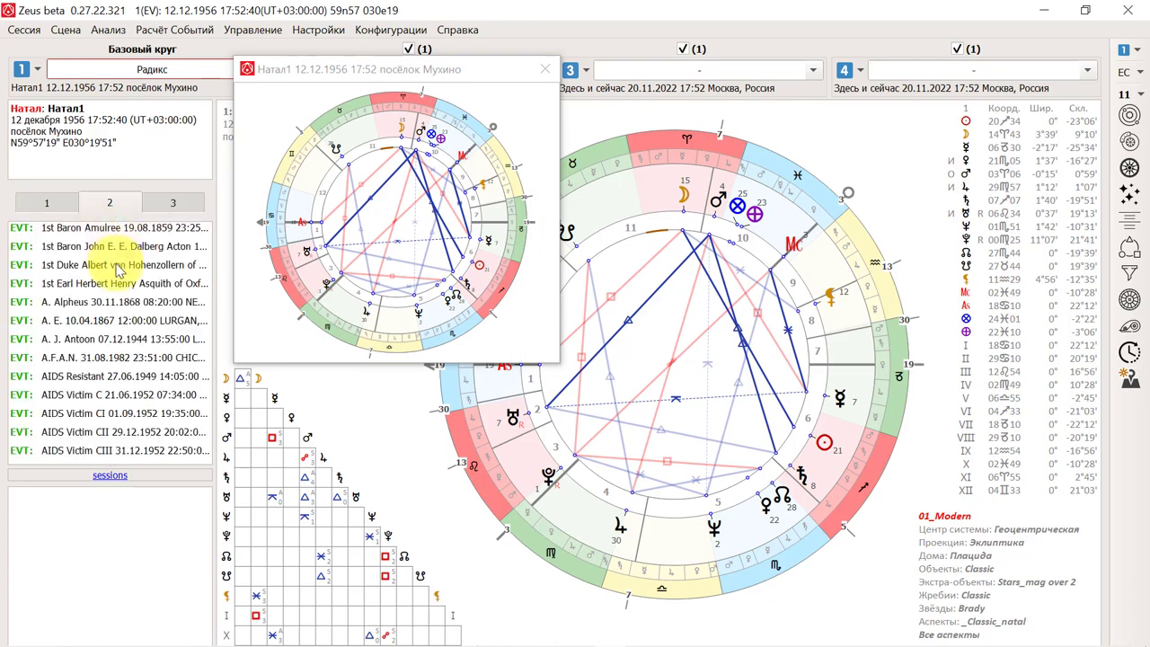
left_click(117, 269)
left_click(112, 284)
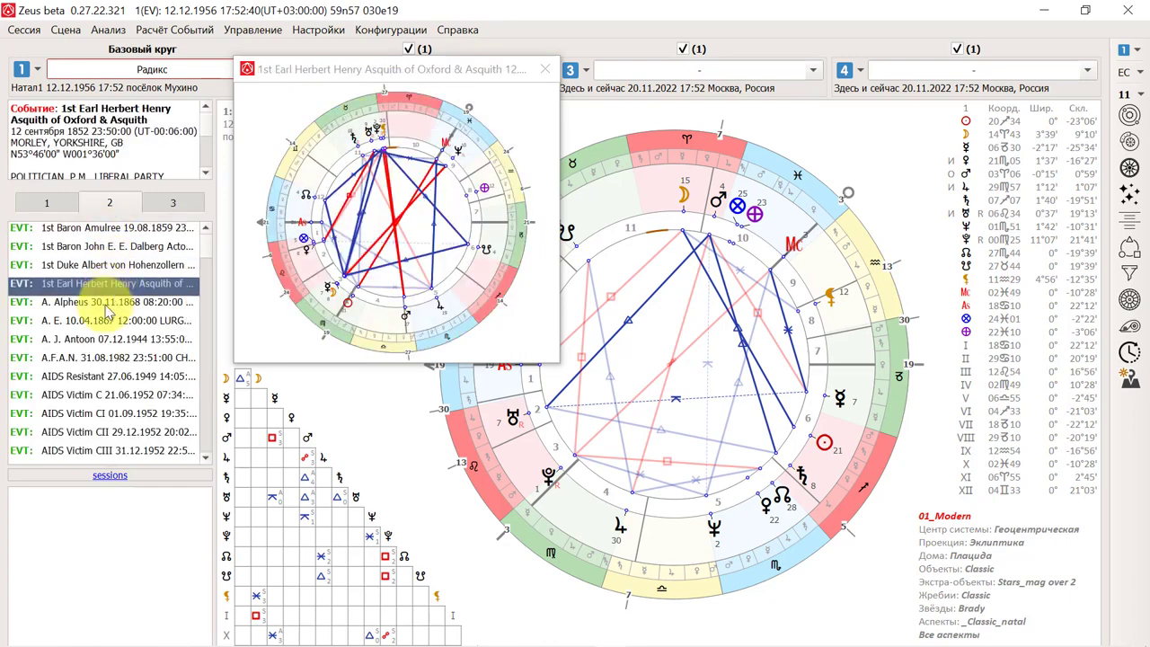
left_click(112, 302)
left_click(110, 321)
left_click(109, 341)
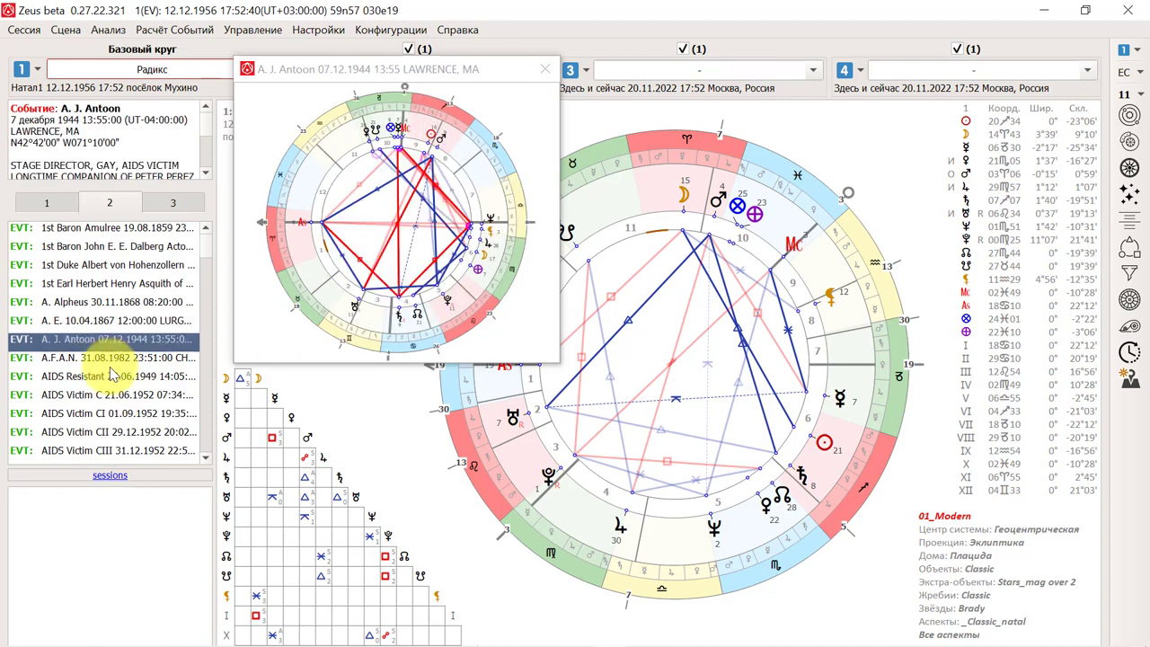
left_click(111, 358)
left_click(113, 395)
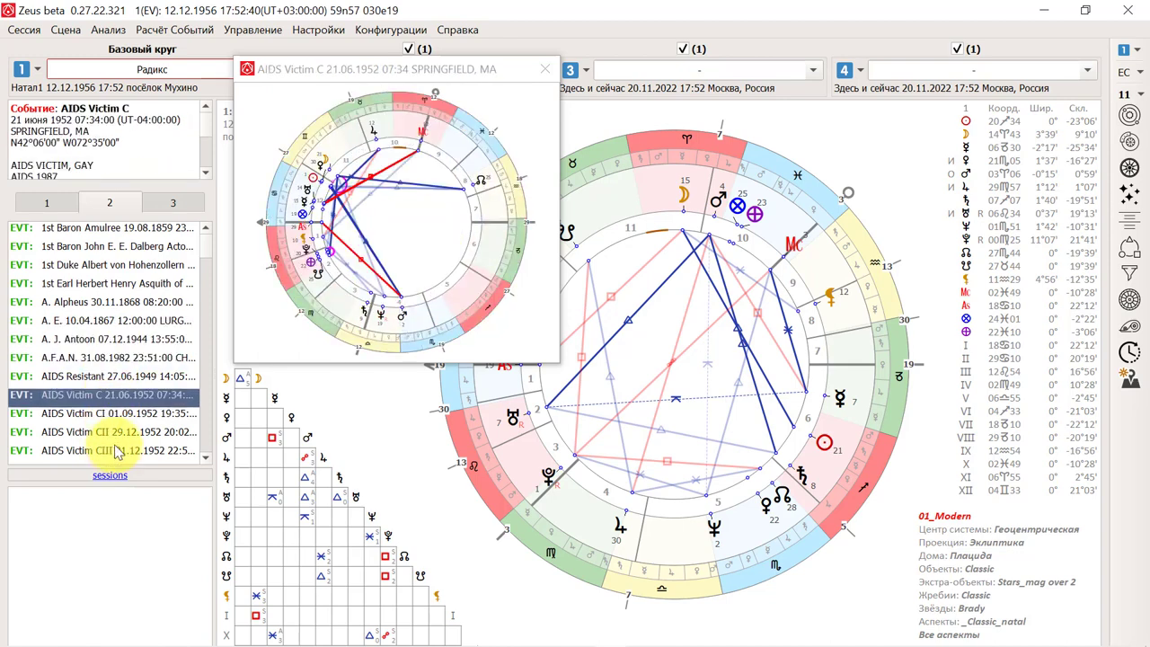
left_click(117, 450)
left_click(110, 376)
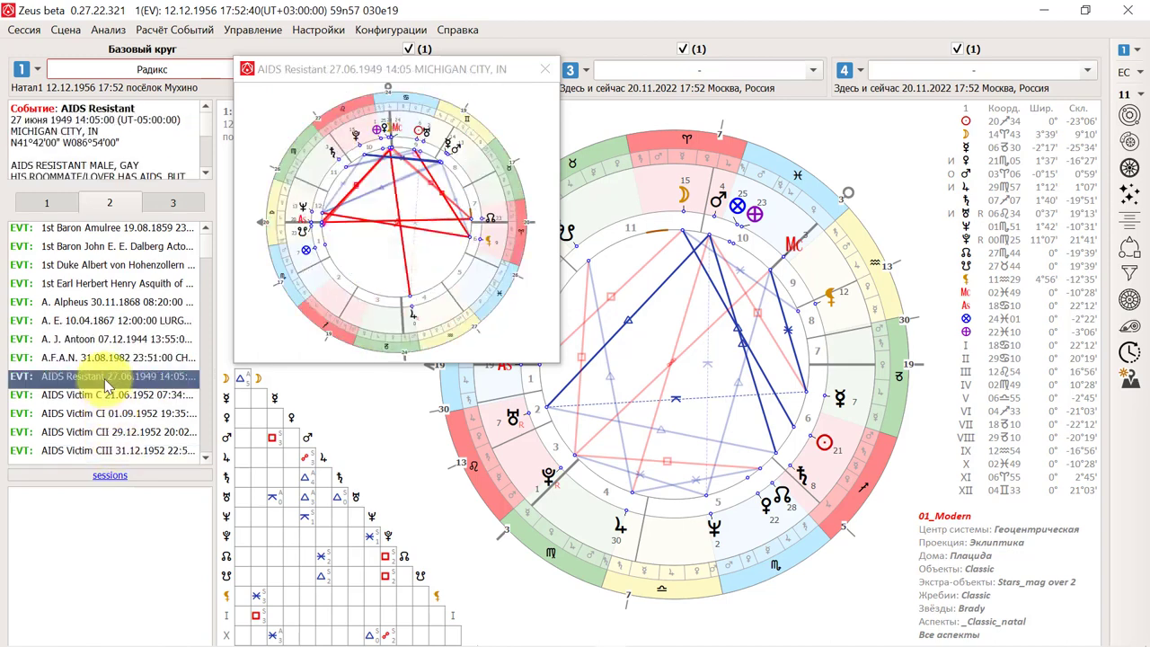
left_click(539, 68)
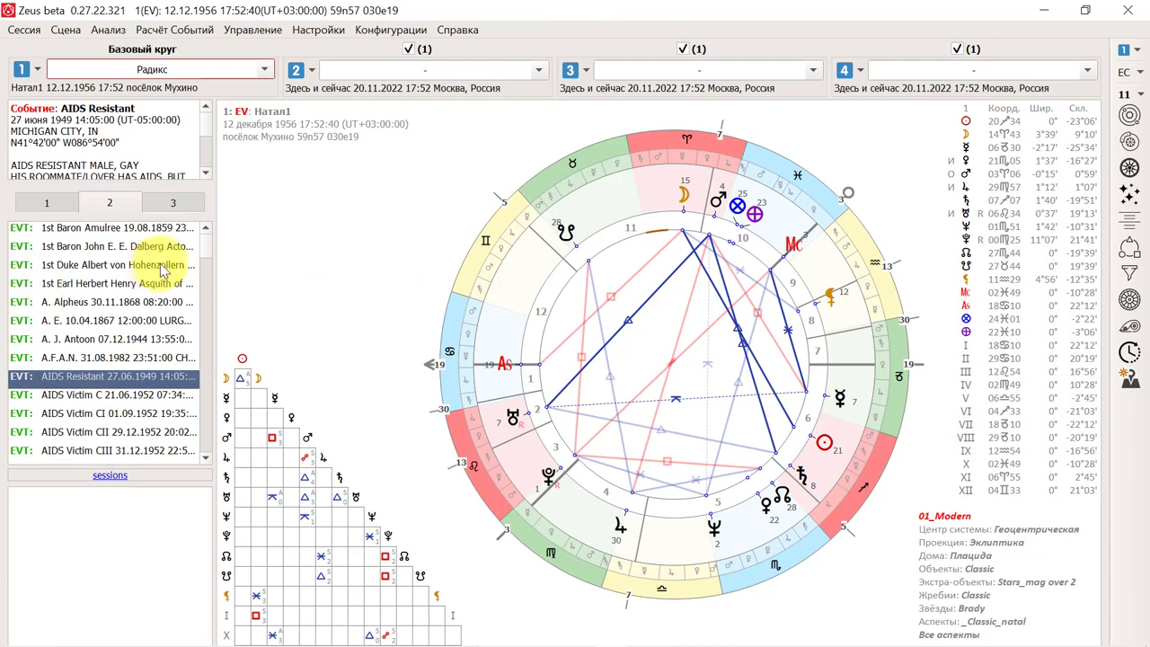
left_click(174, 201)
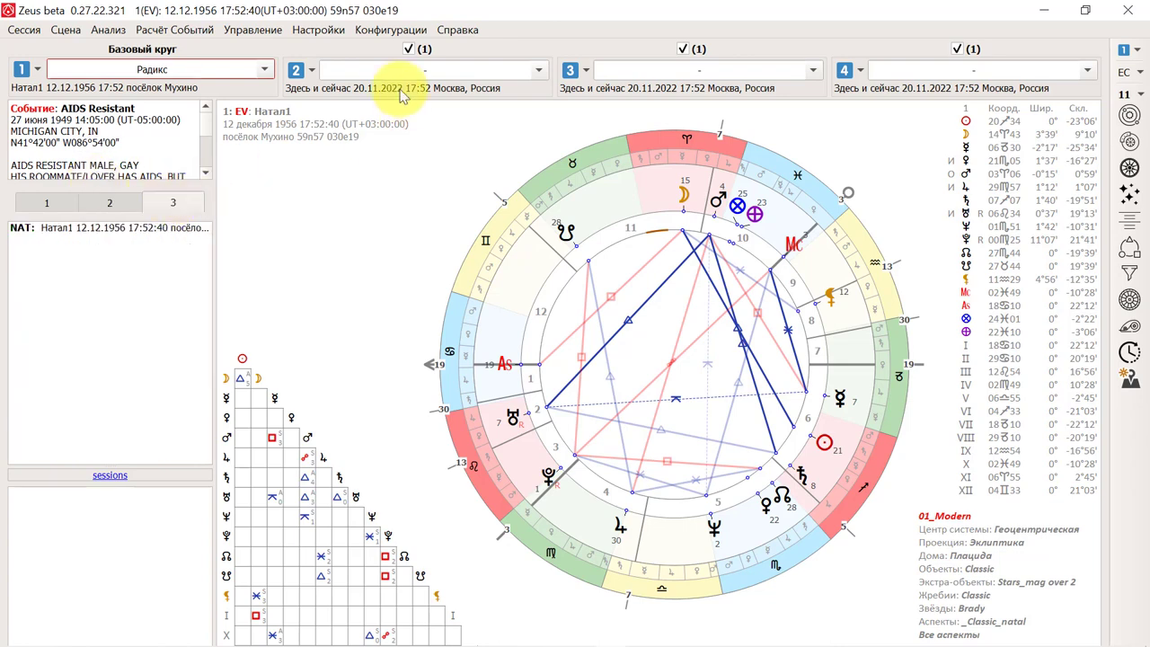
Open the event data of circle 2, name the event Натал2 and enter its birth date
double_click(327, 86)
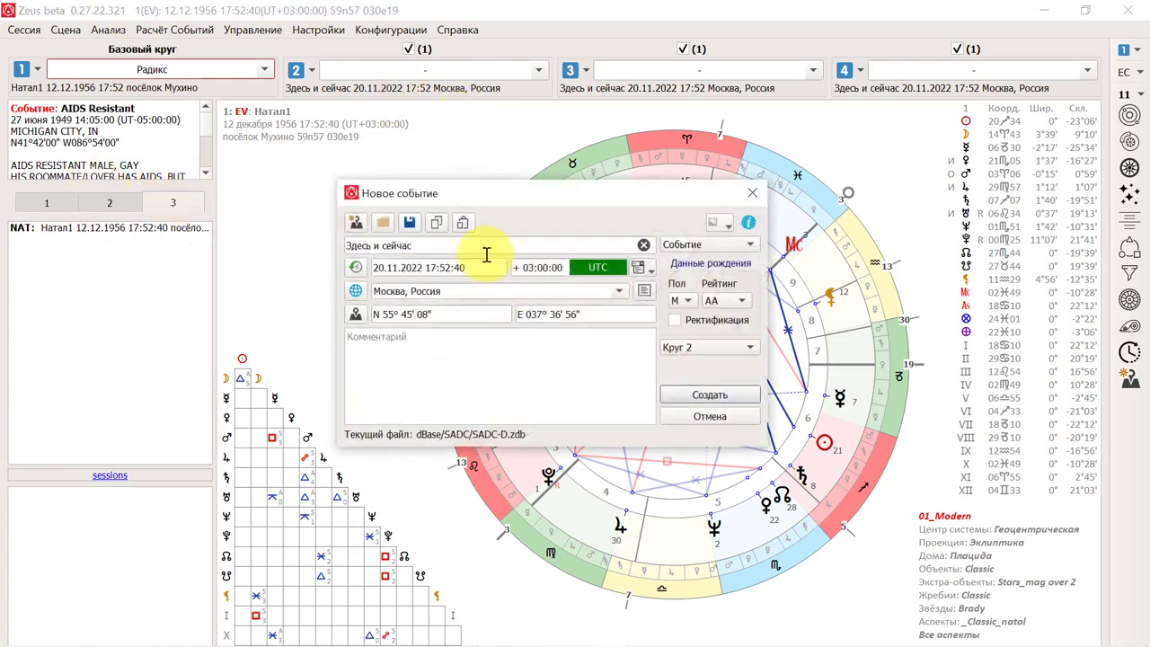
left_click_drag(486, 255, 314, 227)
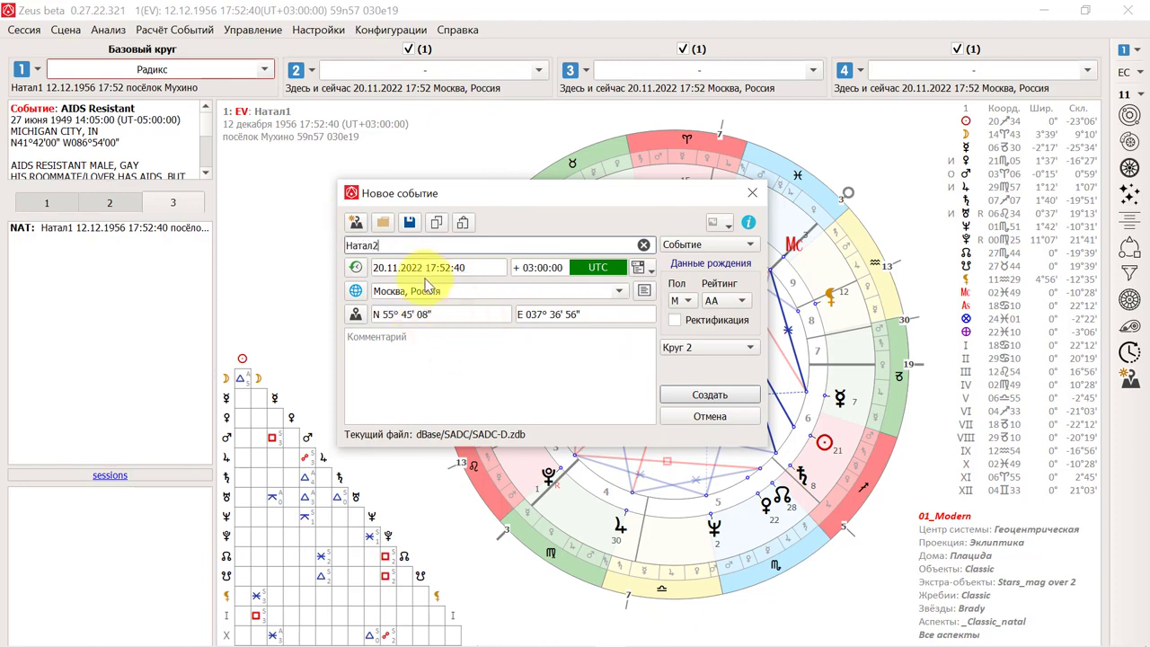
left_click(375, 267)
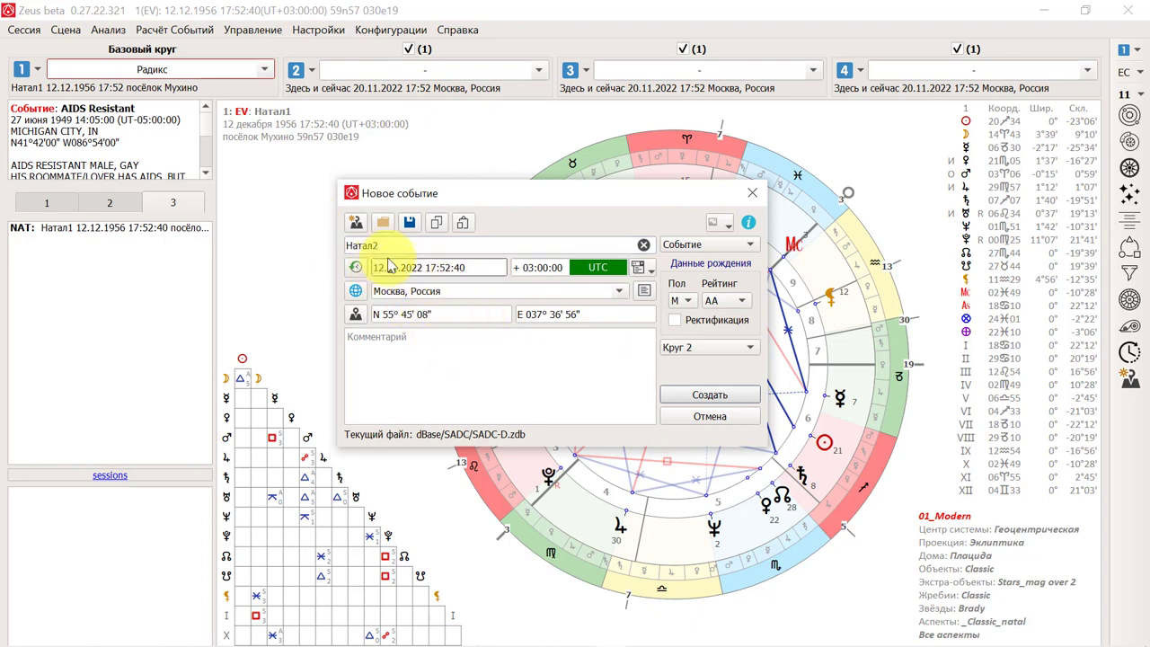
type("12.12.1975")
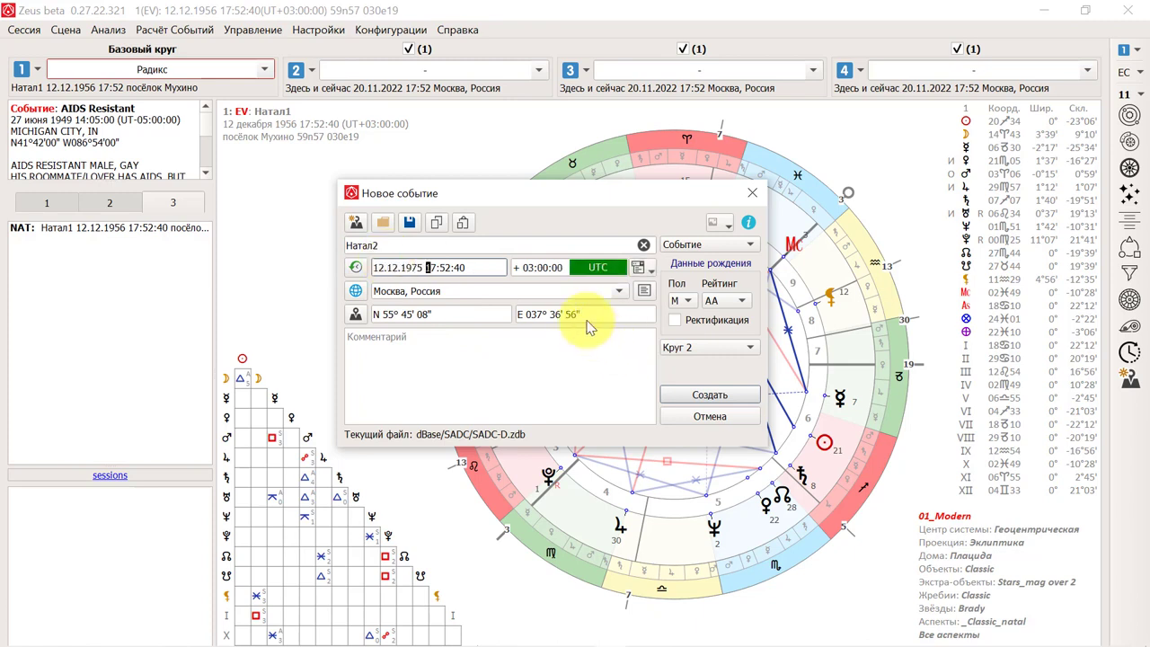
Set the Натал2 event's place to Кемерово, Кемеровская область - Россия
left_click(493, 290)
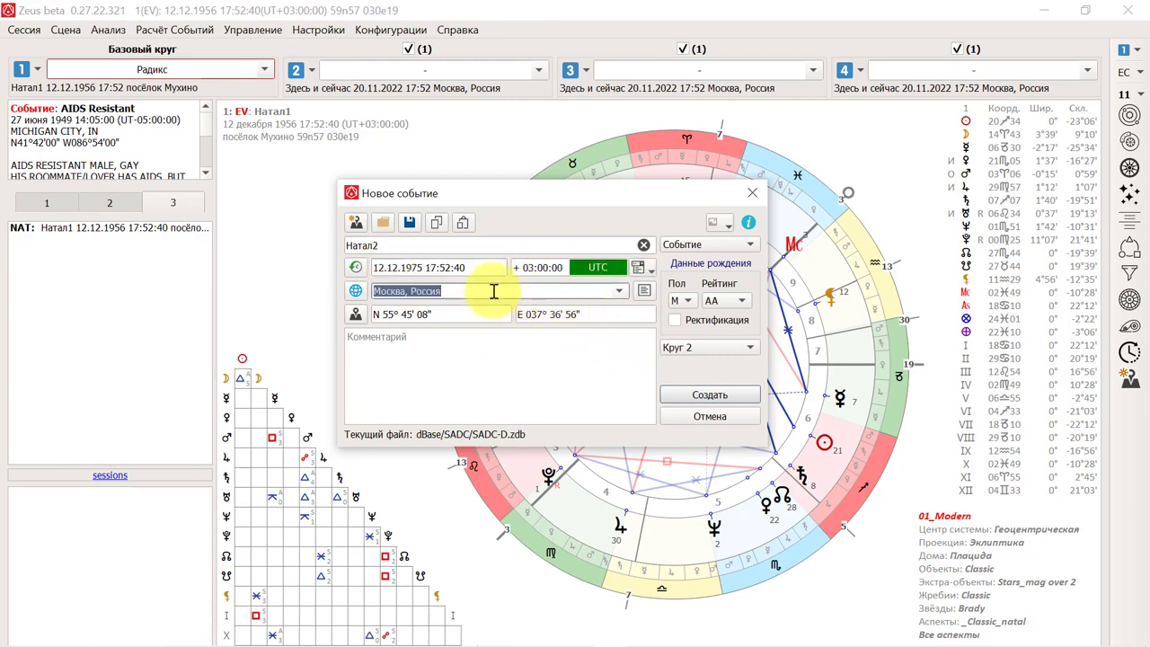
type("Кем")
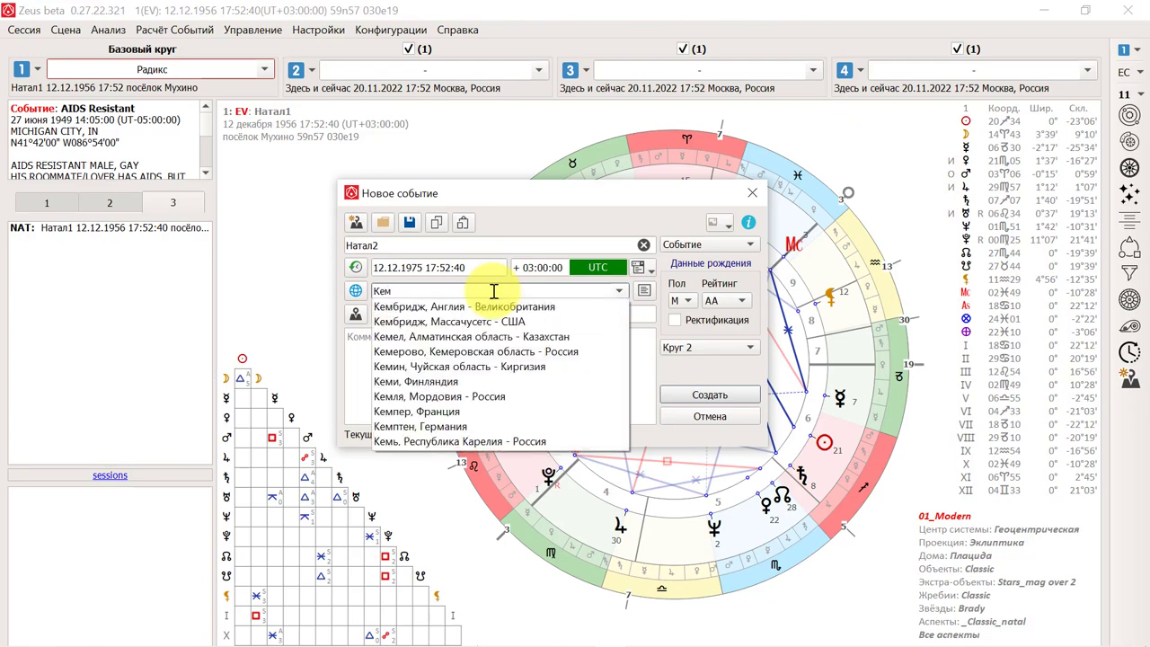
type("ер")
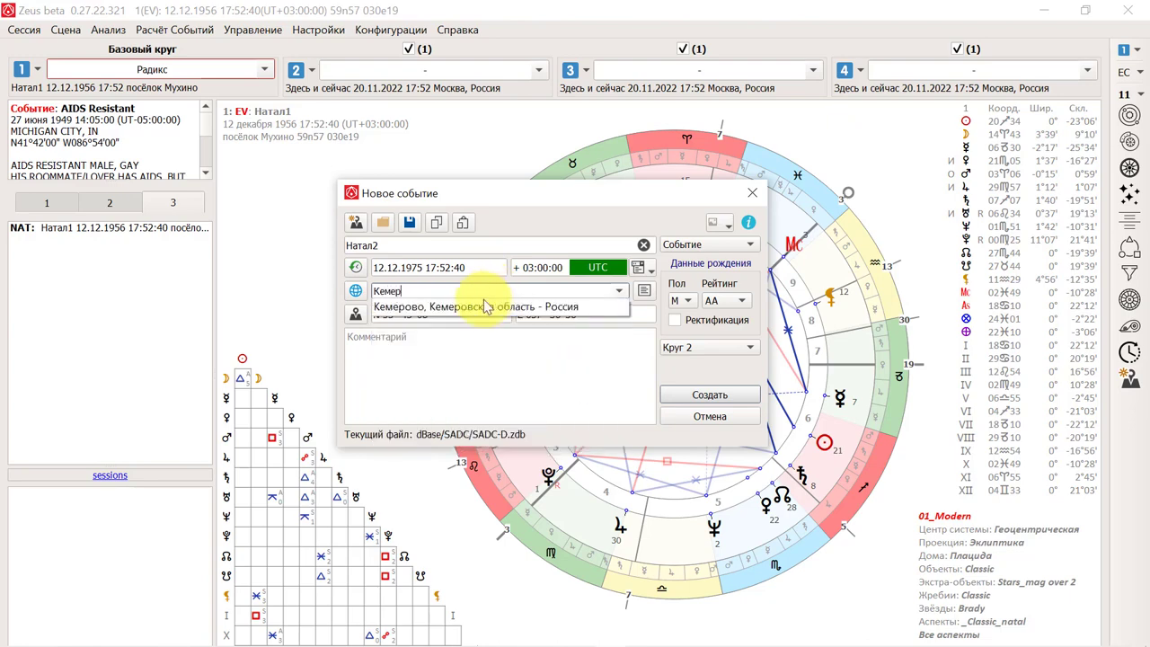
left_click(480, 306)
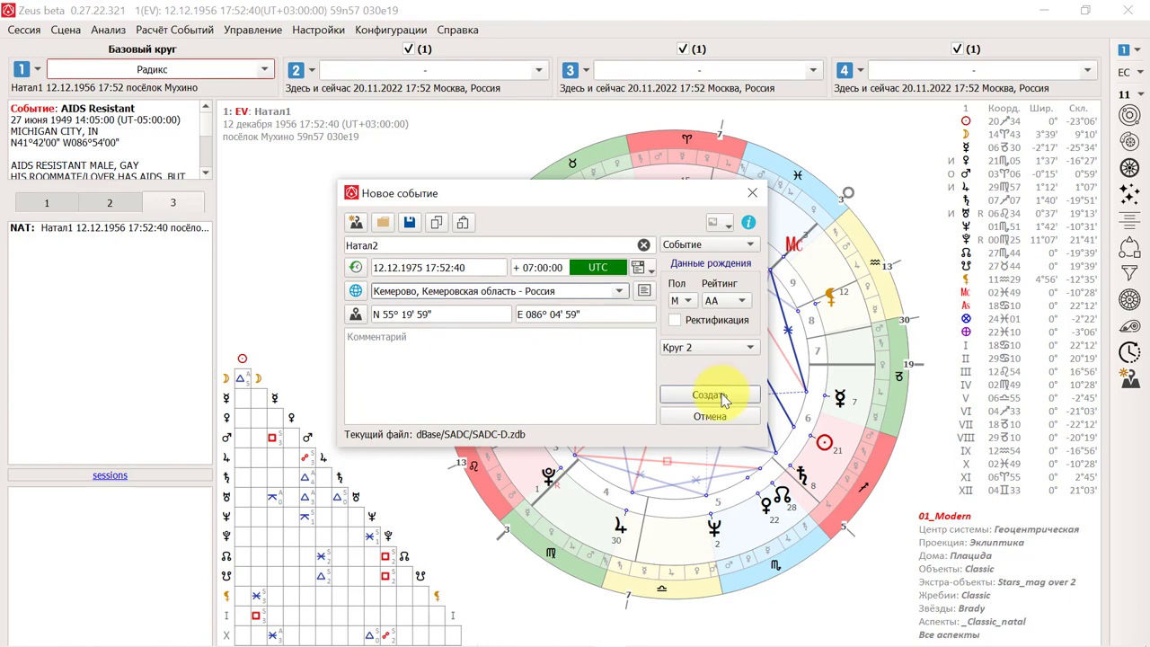
Create the Натал2 event and set circle 2 to Радикс to build a double chart
left_click(709, 395)
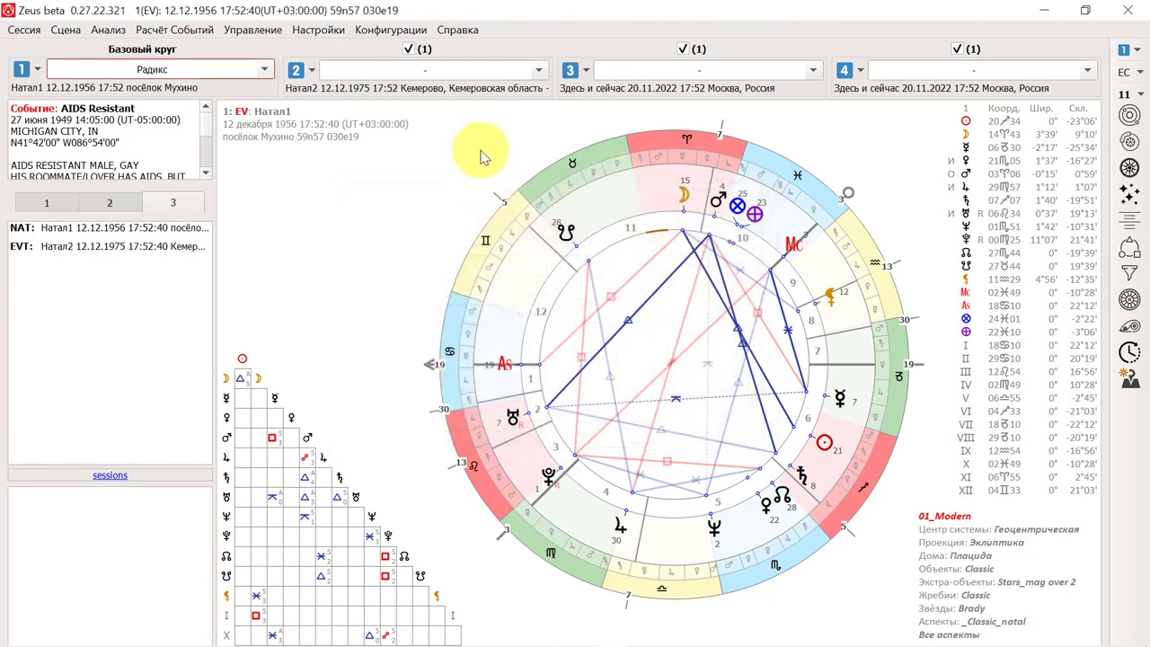
left_click(542, 76)
left_click(444, 101)
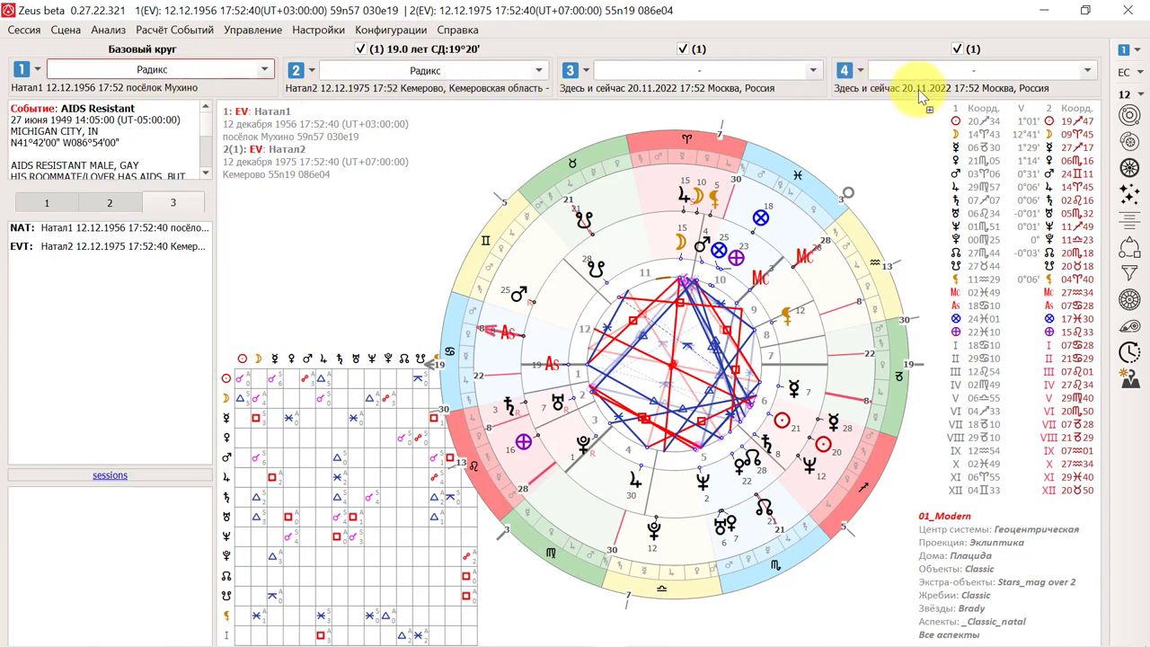
Copy the Натал1 event from circle 1 to circle 4 and view circle 4's chart types without choosing one
left_click_drag(921, 96, 921, 95)
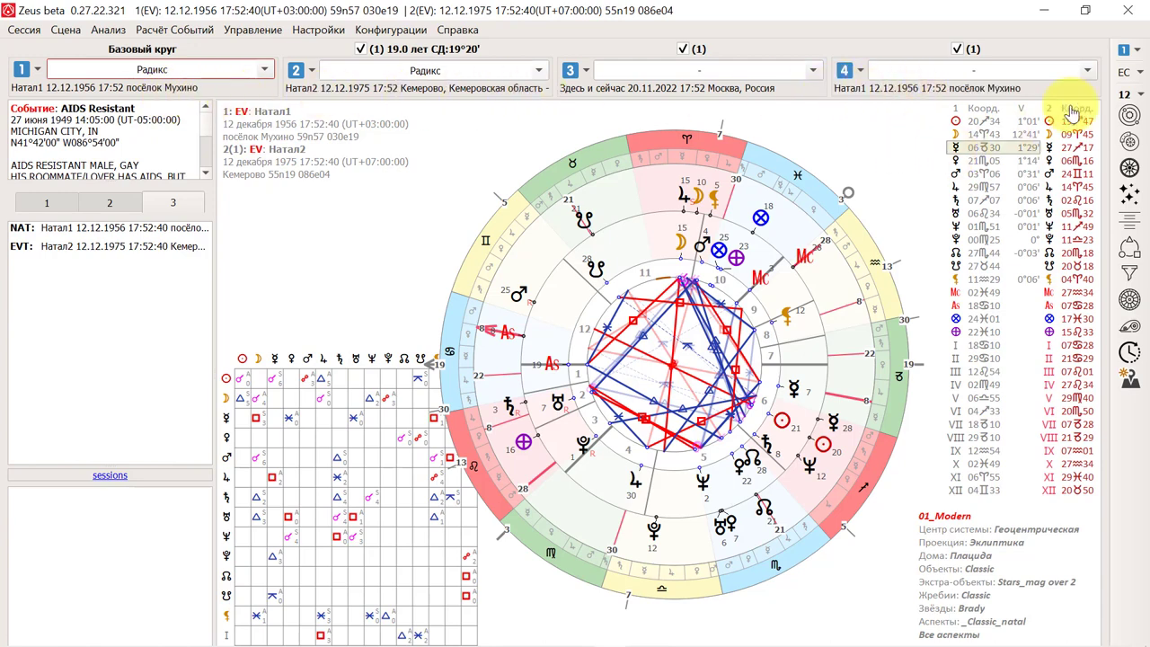
left_click(1087, 71)
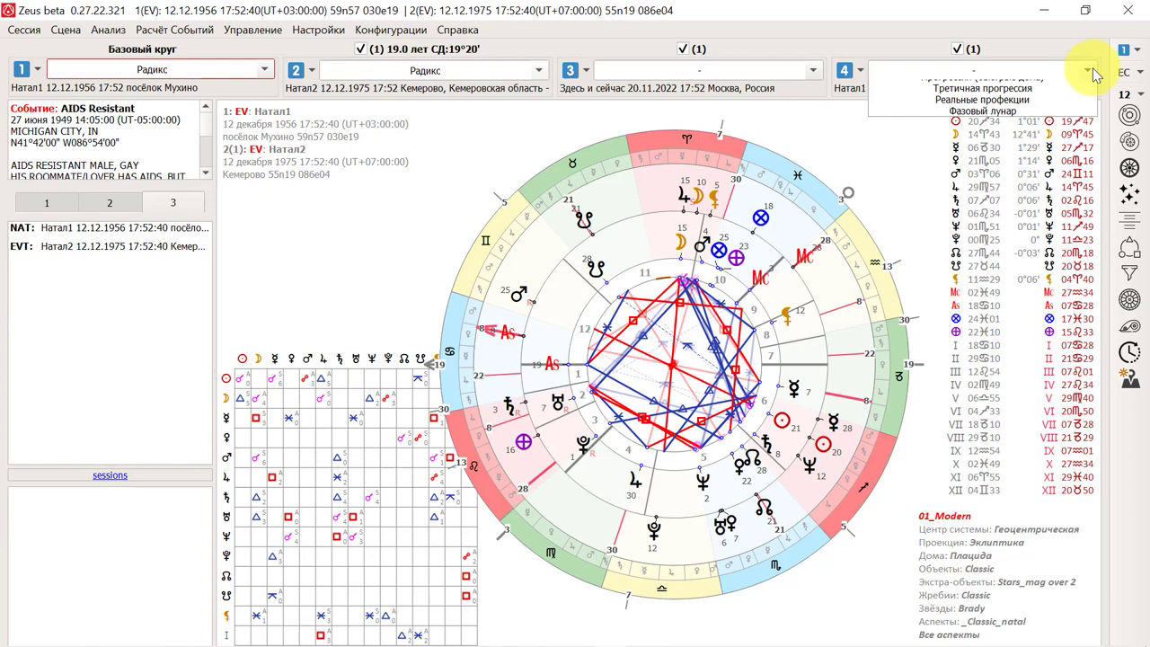
left_click(1013, 45)
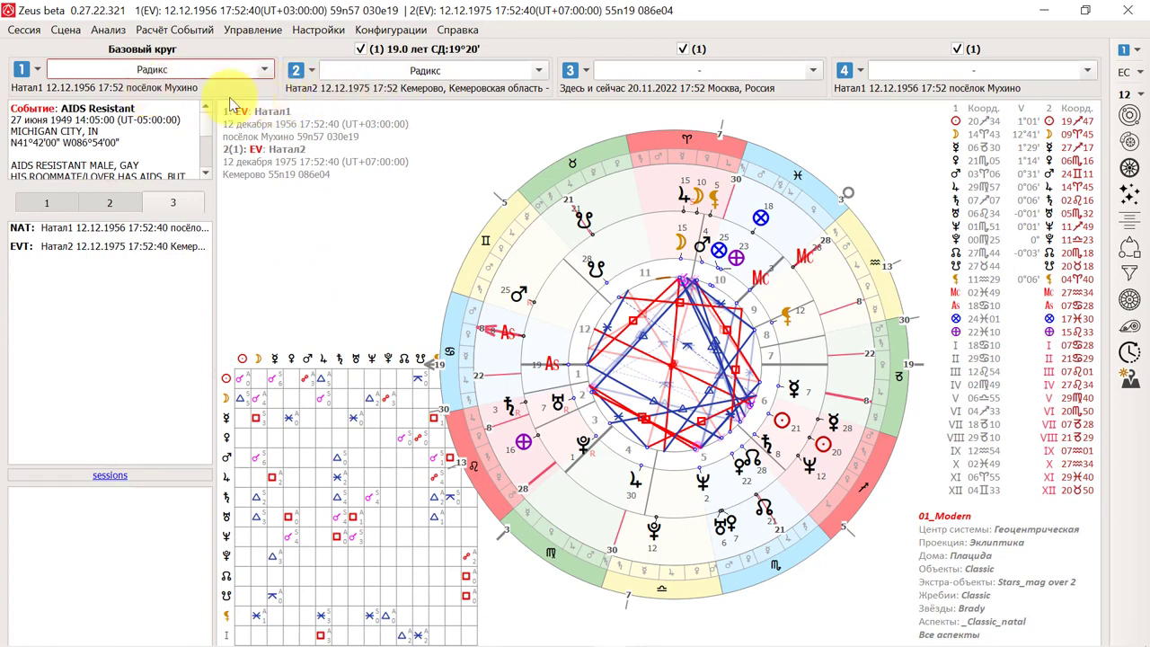
Swap the Натал1 and Натал2 events between circles 1 and 2 and swap them back
mouse_move(197, 95)
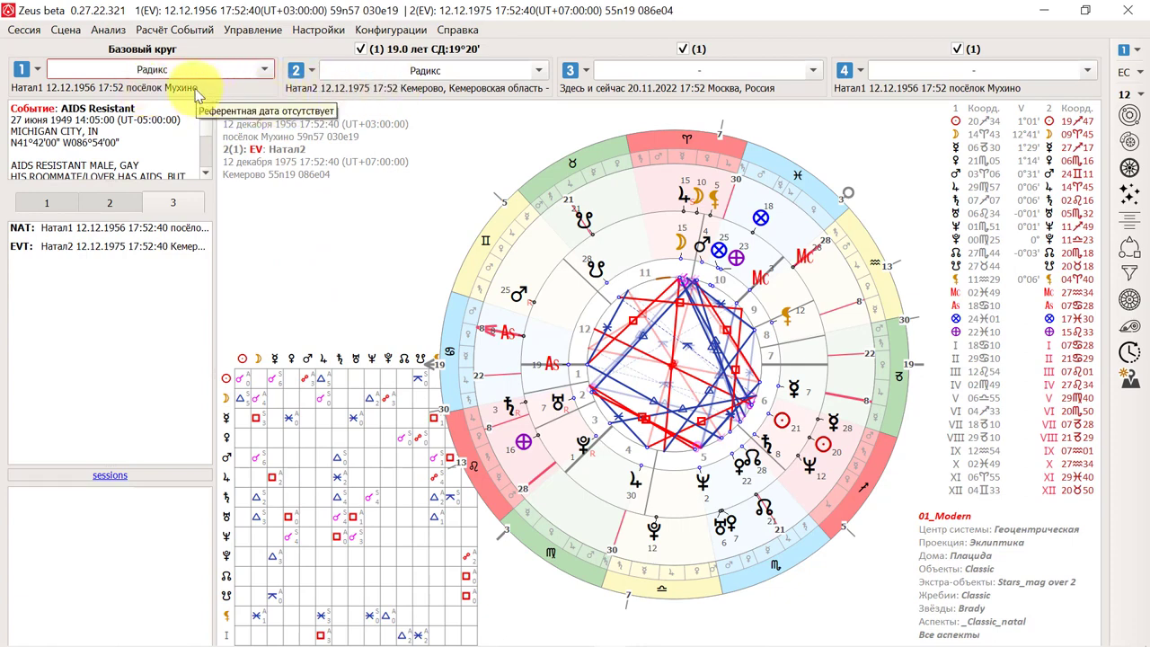
left_click_drag(196, 96, 361, 96)
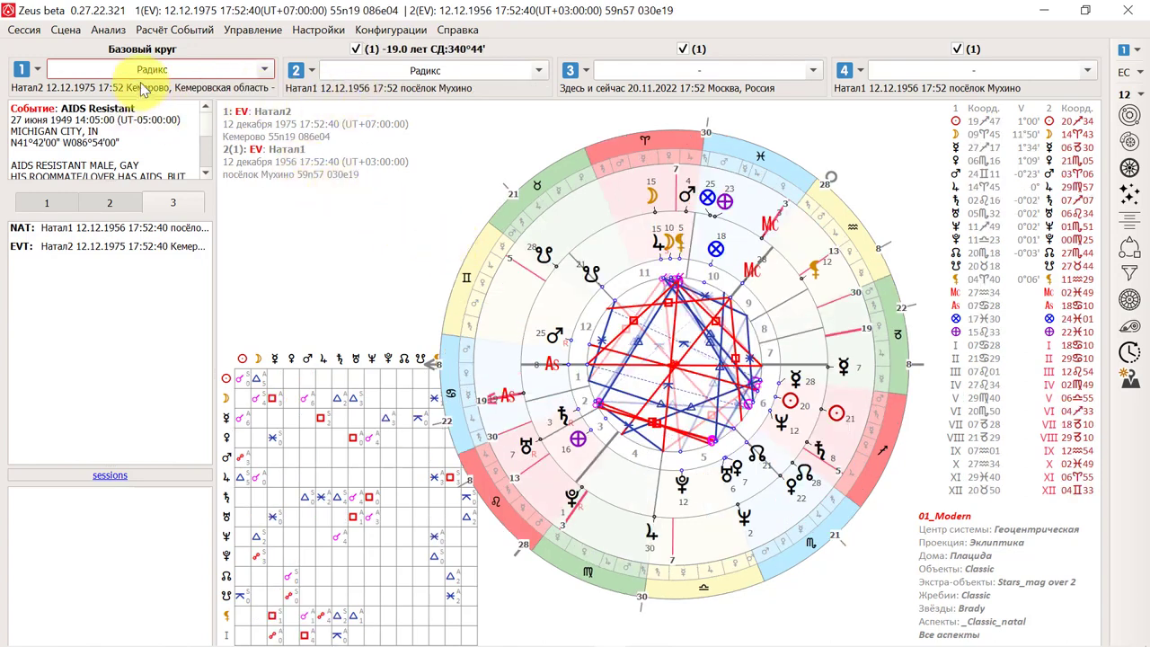
left_click_drag(144, 94, 332, 93)
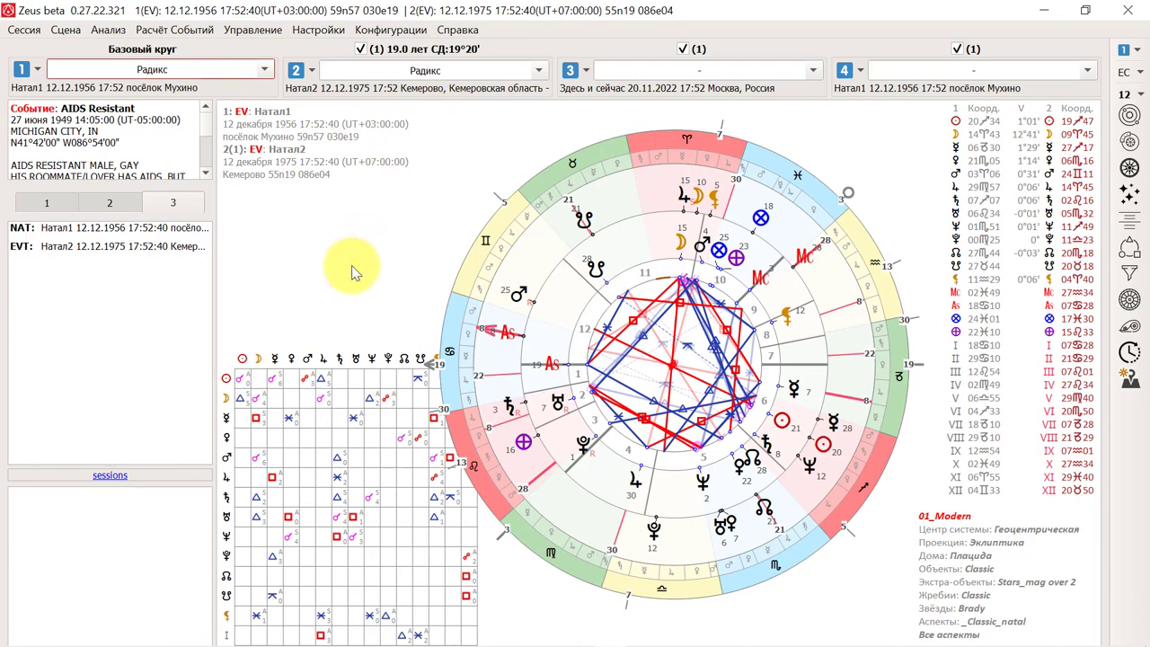
Apply the 06_Axial Astrology configuration and set circles 3 and 4 to Дирекция солнечной дуги
left_click(389, 29)
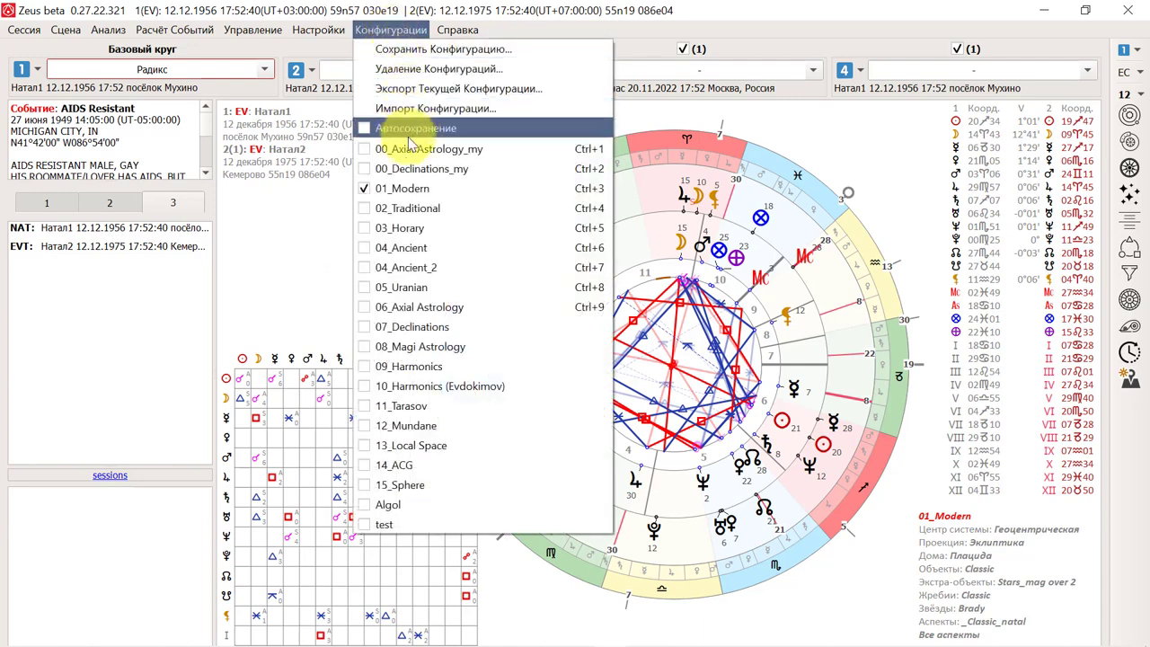
left_click(415, 309)
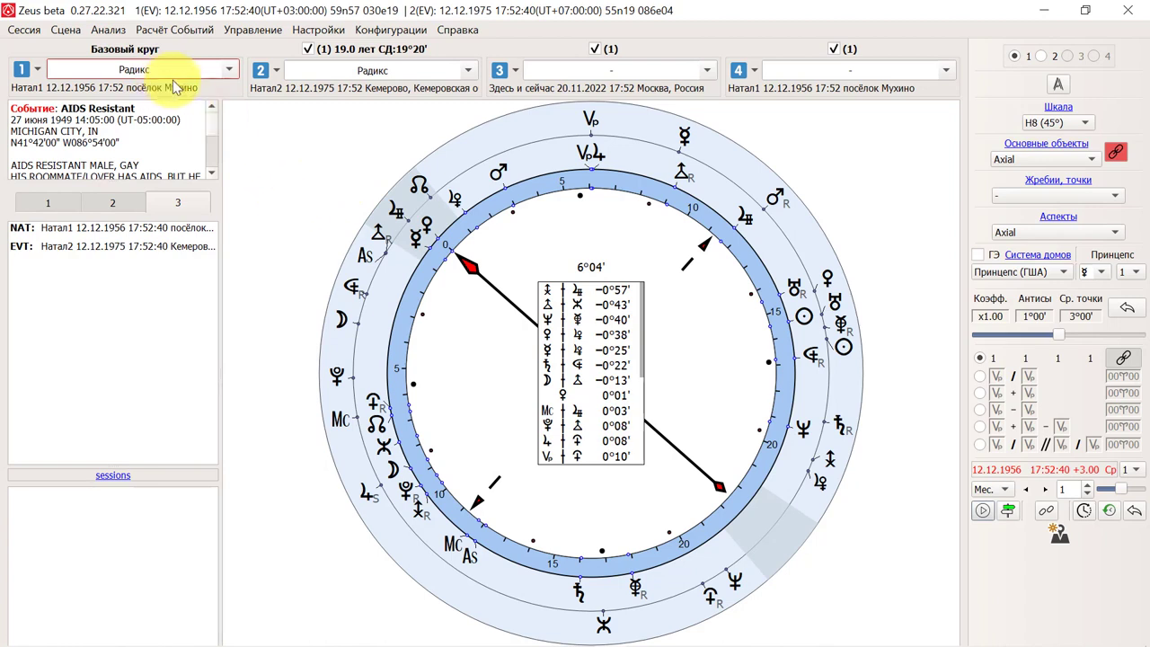
left_click(707, 70)
left_click(639, 211)
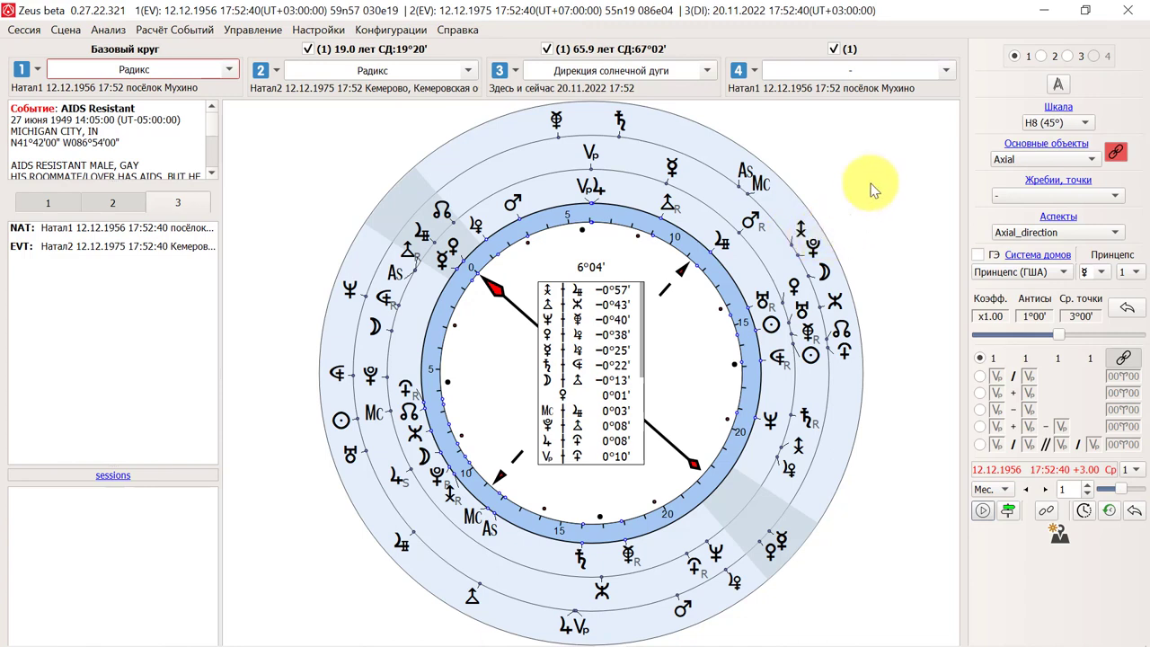
left_click(947, 71)
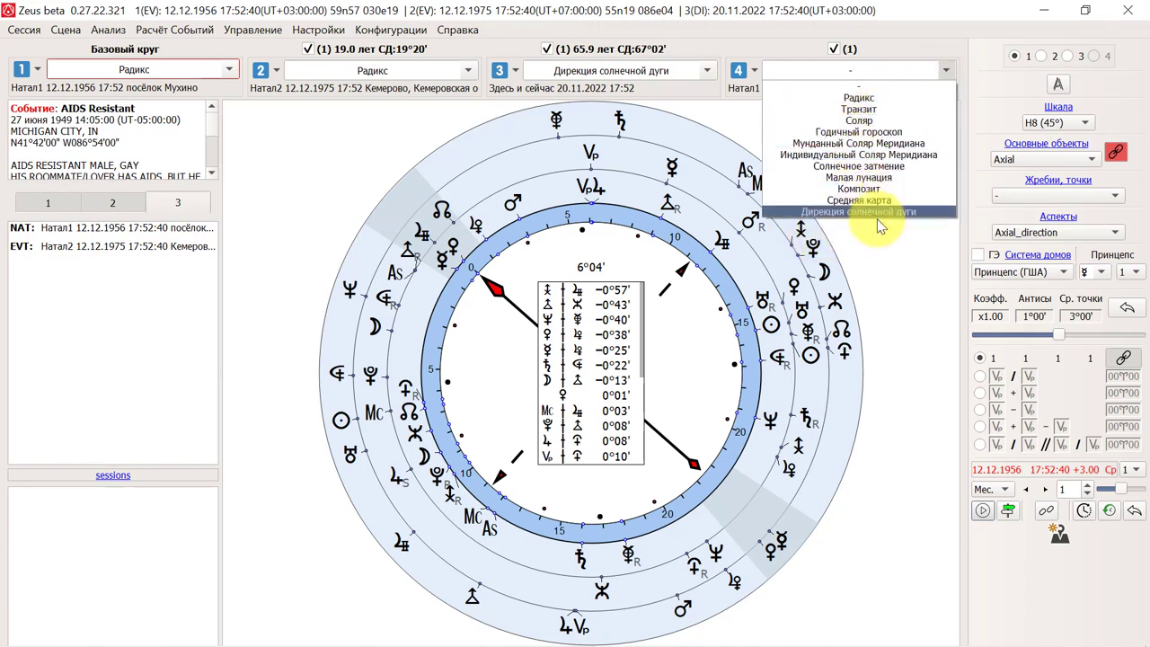
left_click(876, 211)
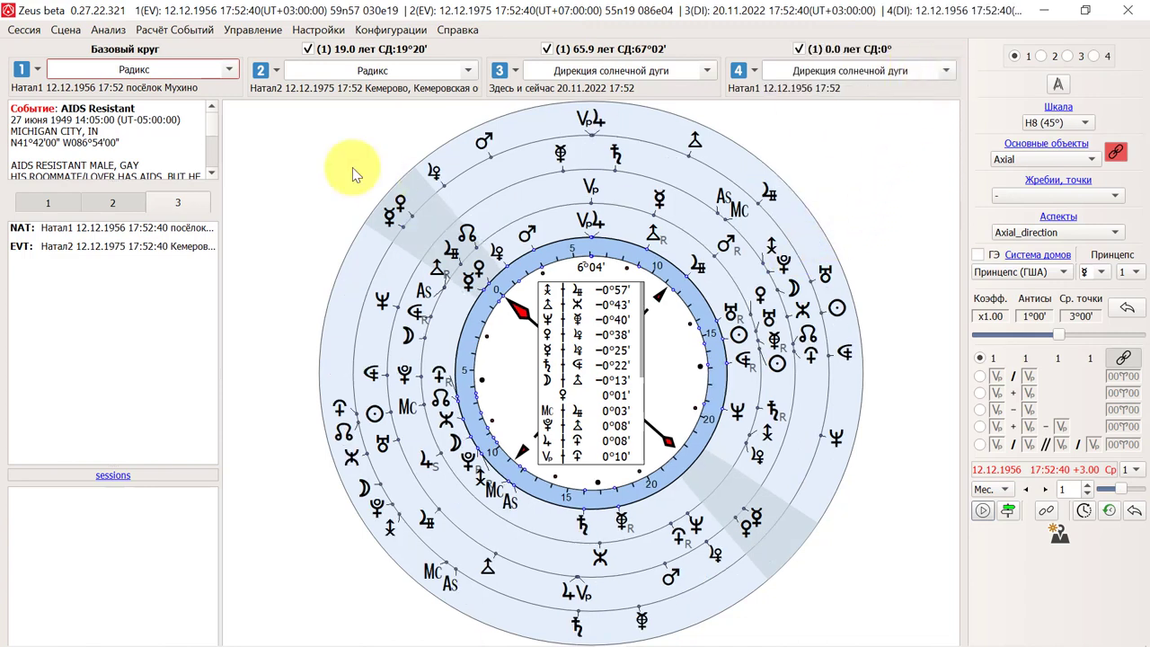
Set circle 2 as the base circle for circle 4 and inspect Pluto in the chart
left_click(756, 72)
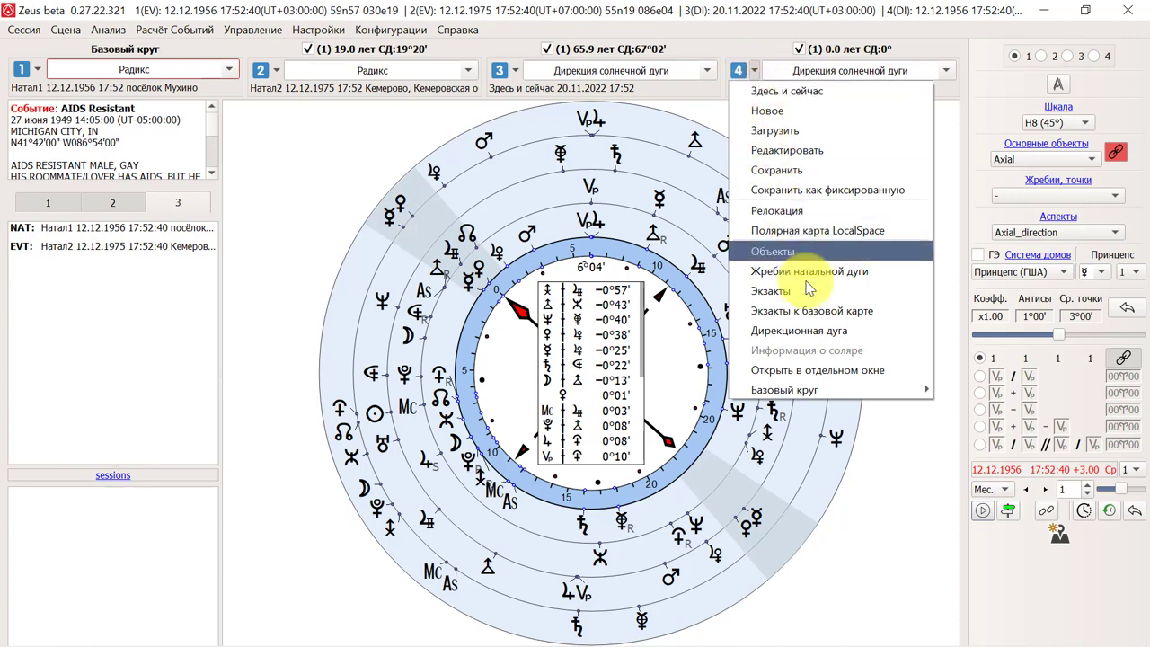
mouse_move(876, 389)
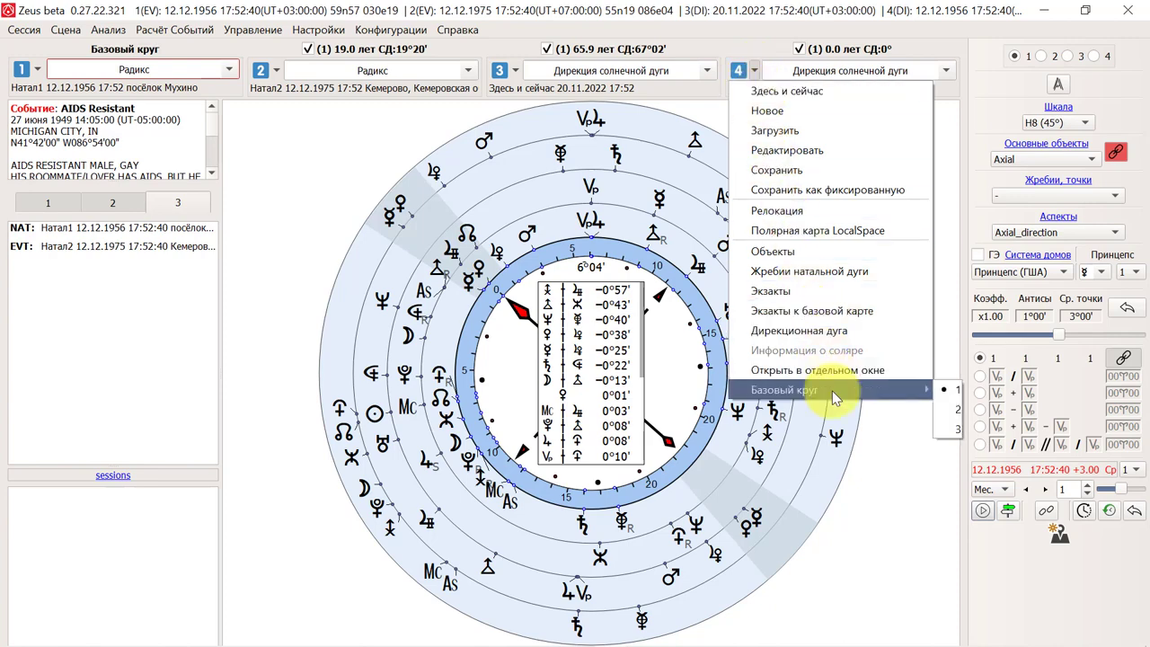
left_click(950, 409)
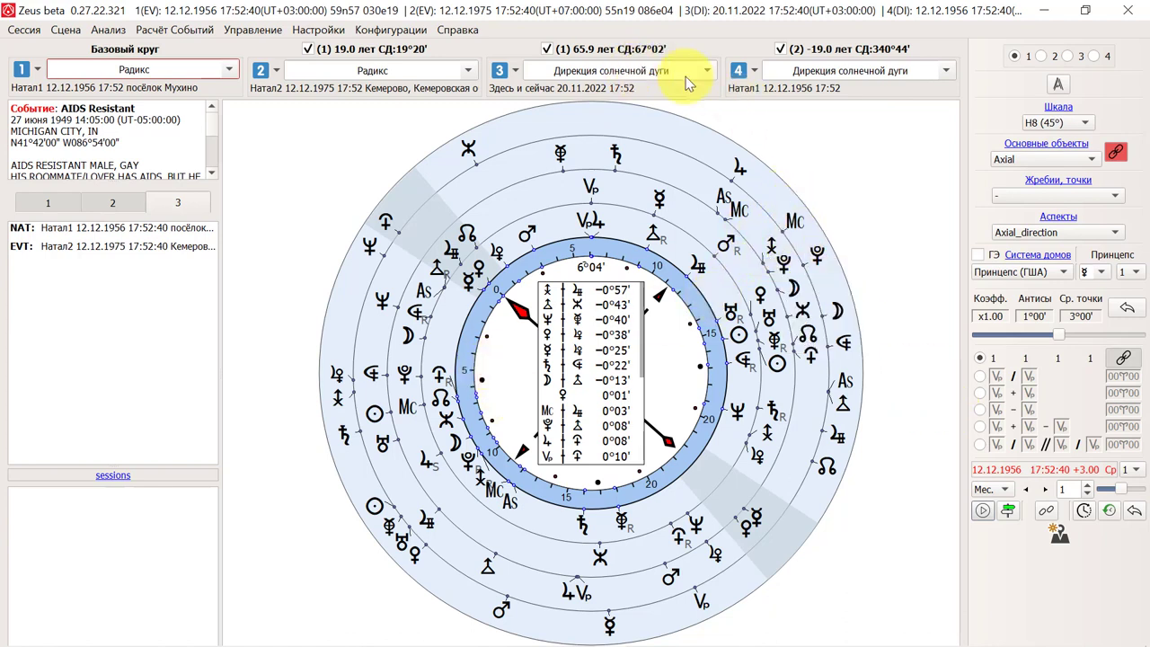
mouse_move(785, 278)
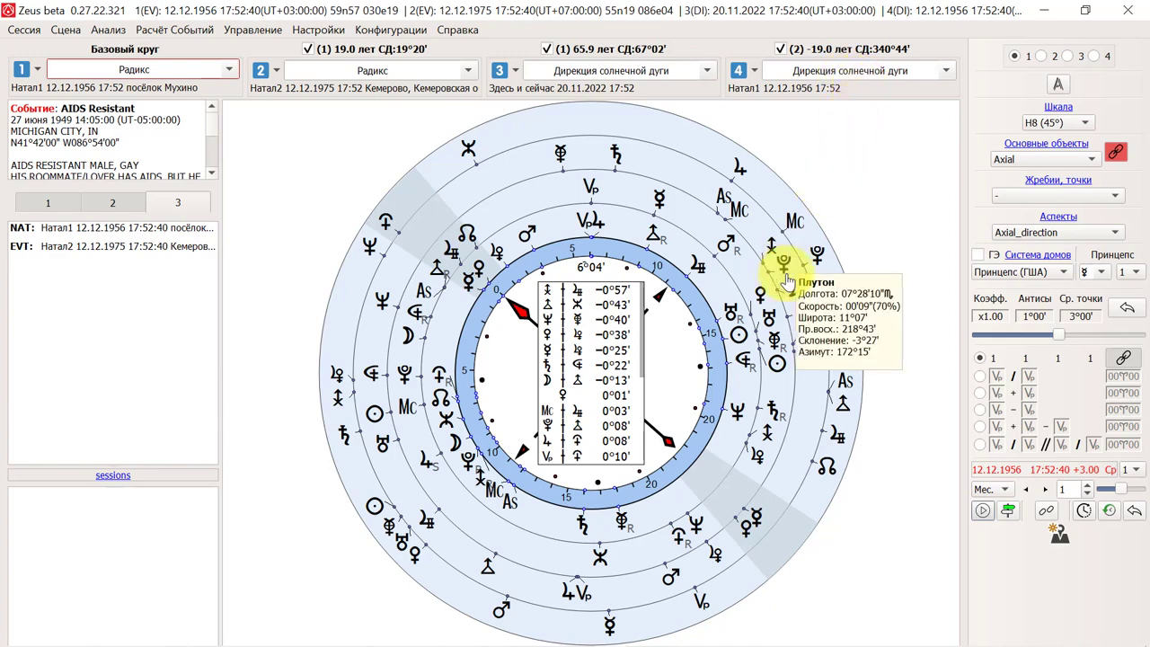
mouse_move(819, 261)
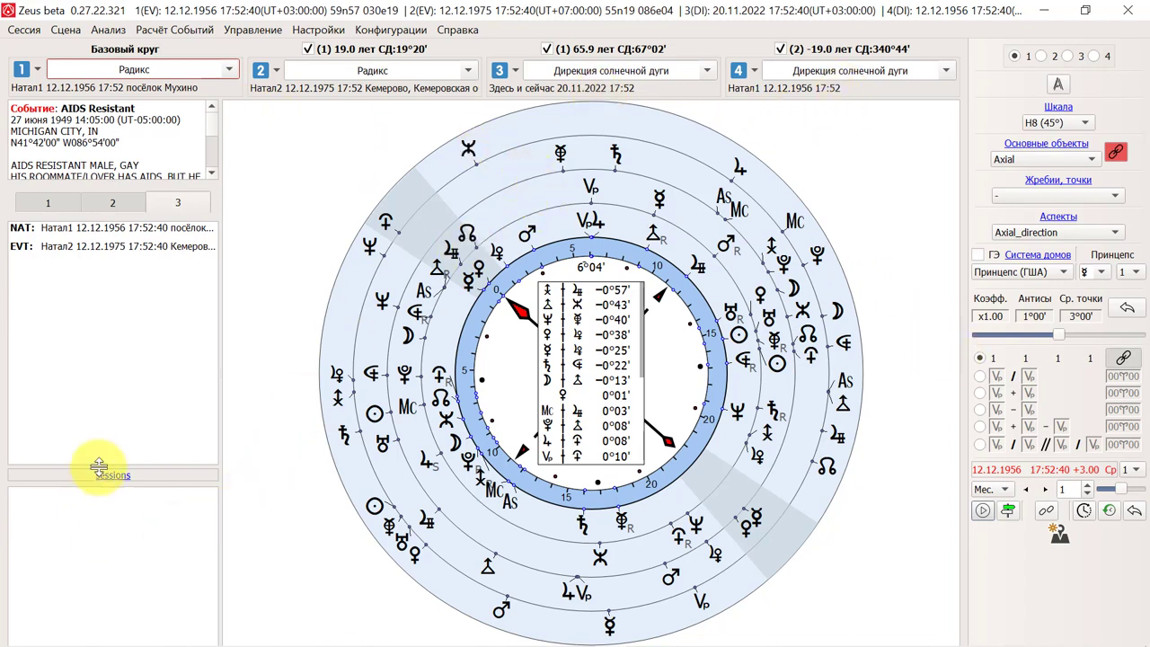
View the session list's options and the sessions folder selection without changing the folder
right_click(110, 532)
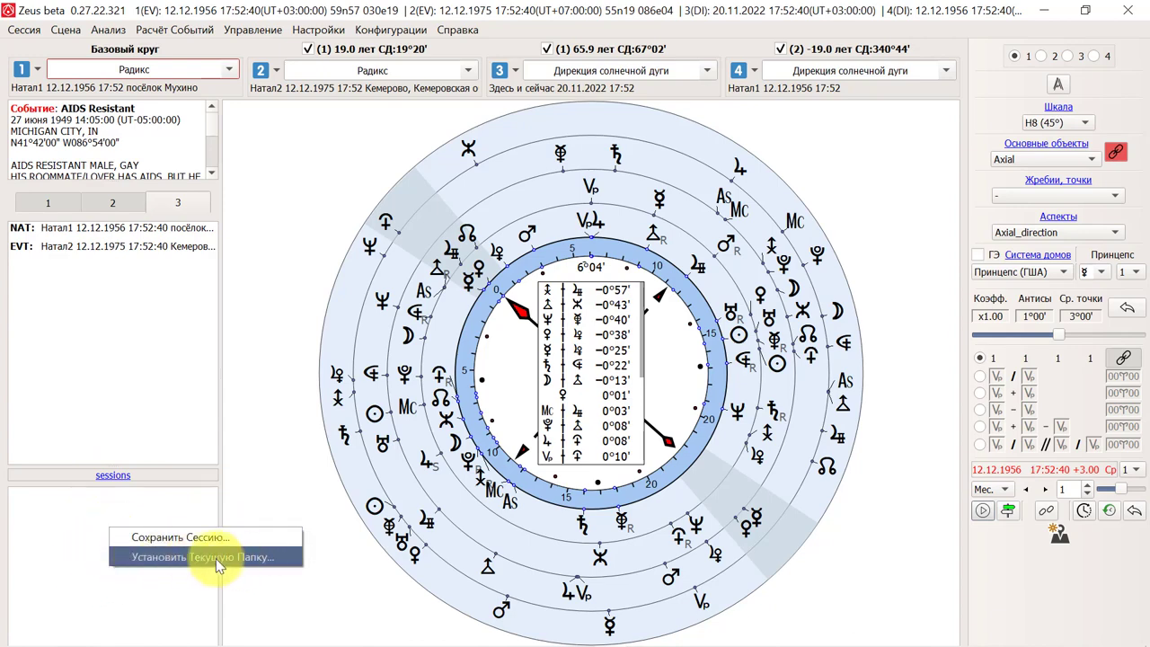
left_click(153, 510)
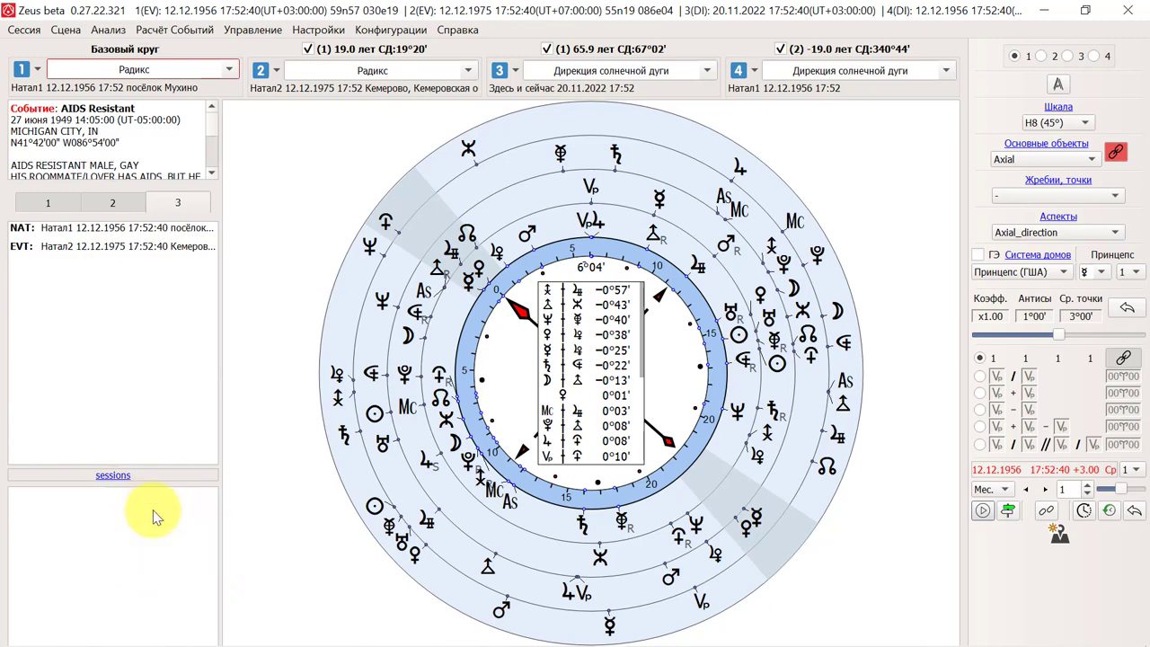
left_click(113, 476)
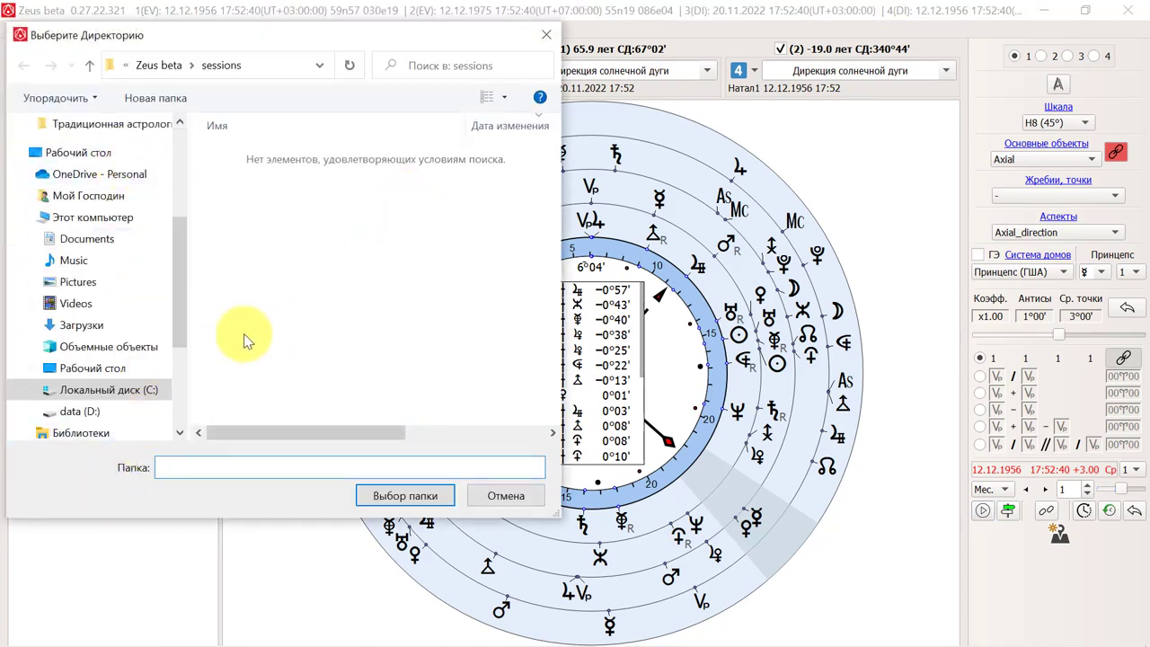
left_click(503, 497)
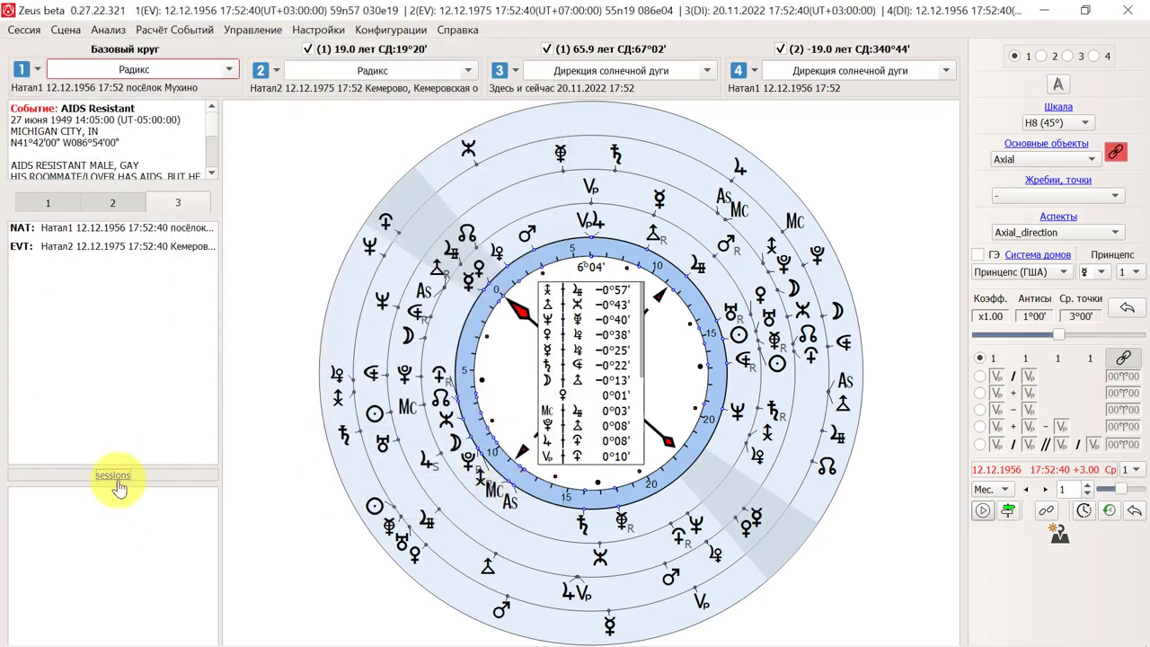
Save the current session as сессия1.ses in the sessions folder
right_click(104, 527)
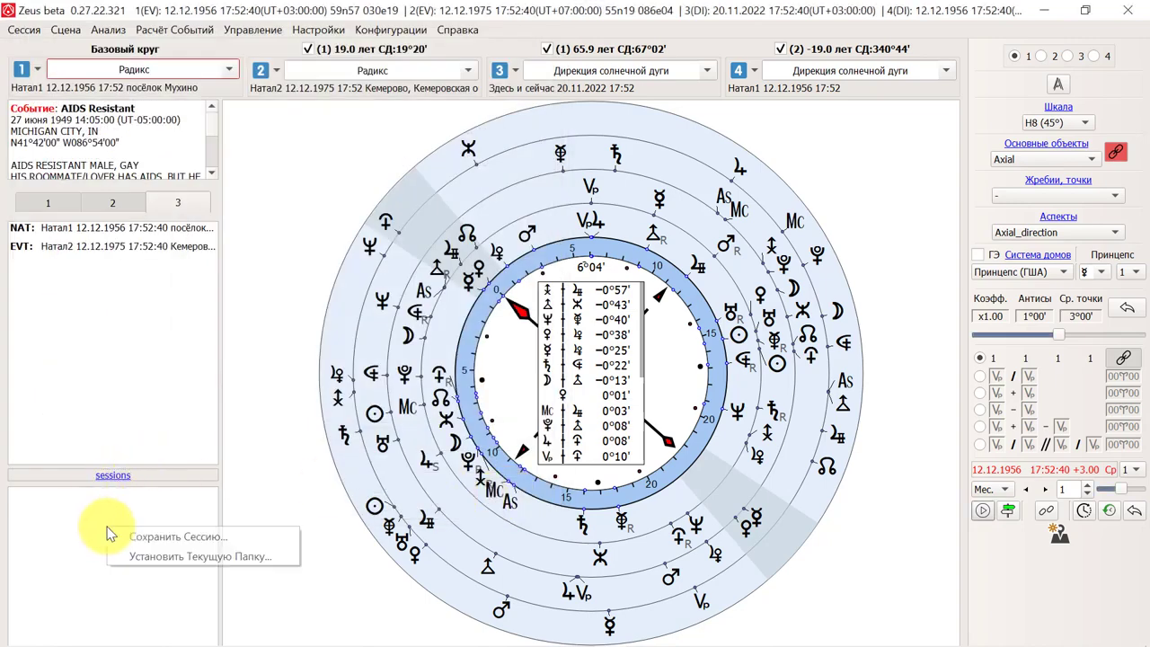
left_click(199, 537)
key("End")
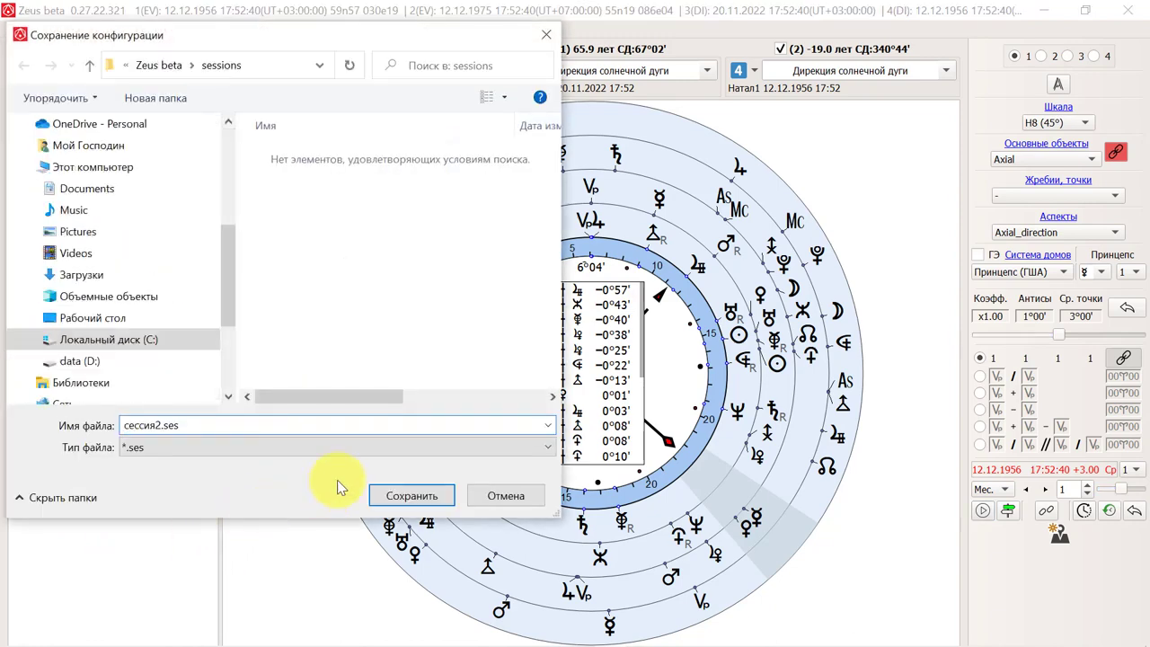
key("Left")
key("Left")
key("Left")
key("Left")
key("BackSpace")
type("1")
key("Return")
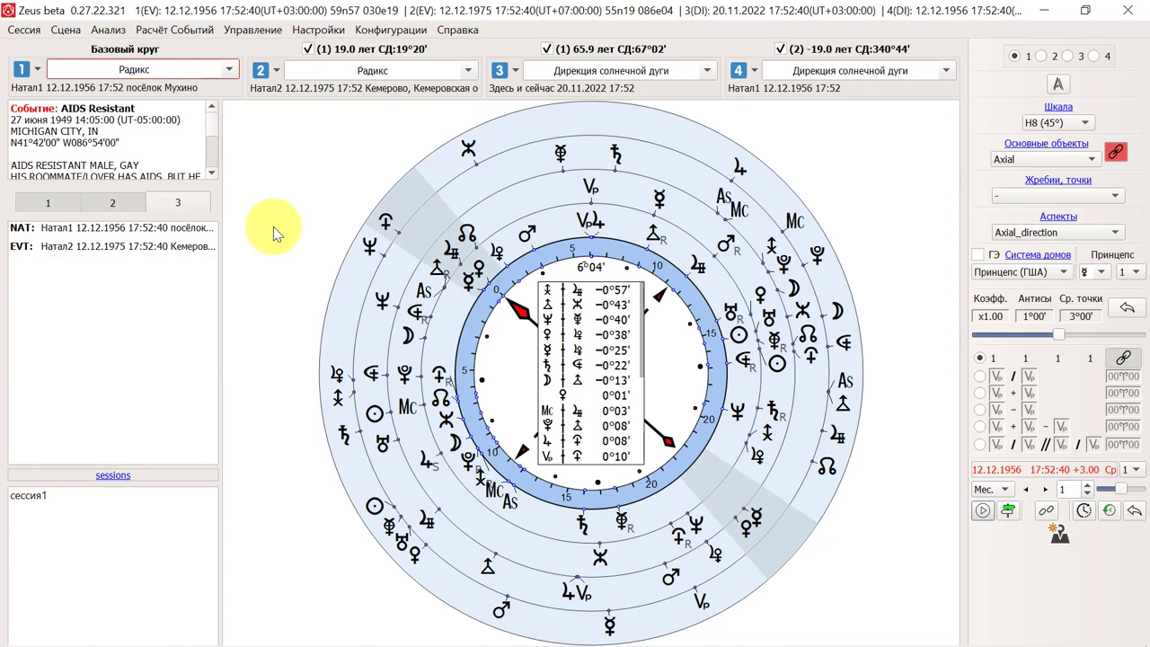
Reset all chart circles to the current moment and apply the 02_Traditional configuration
right_click(273, 227)
left_click(327, 237)
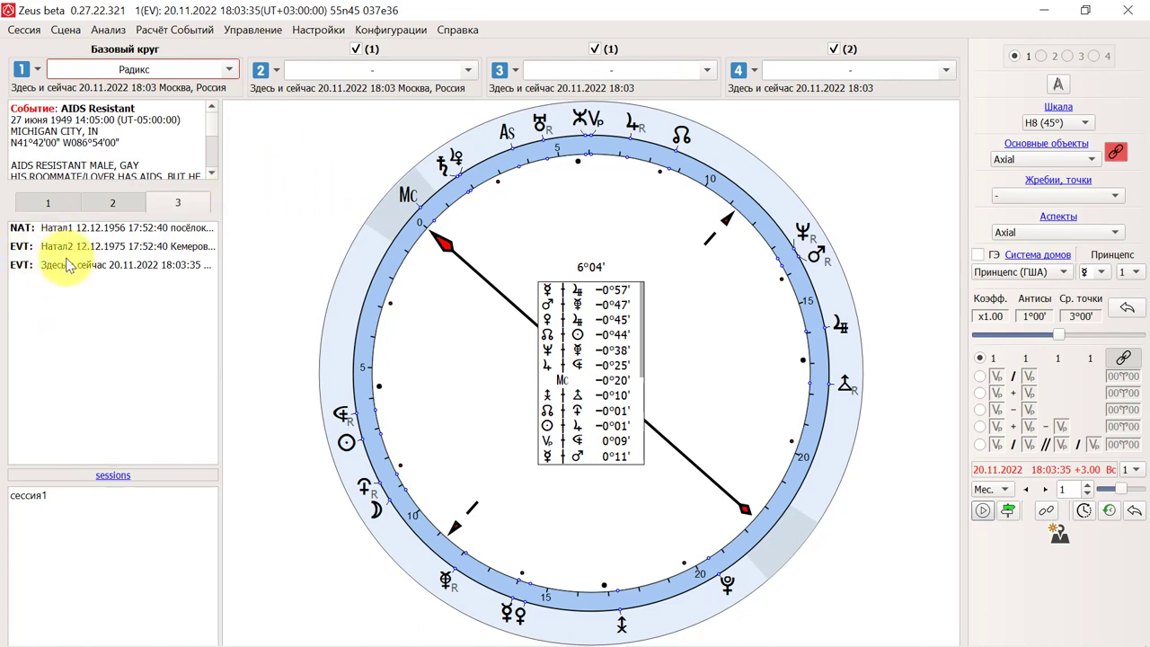
left_click(402, 34)
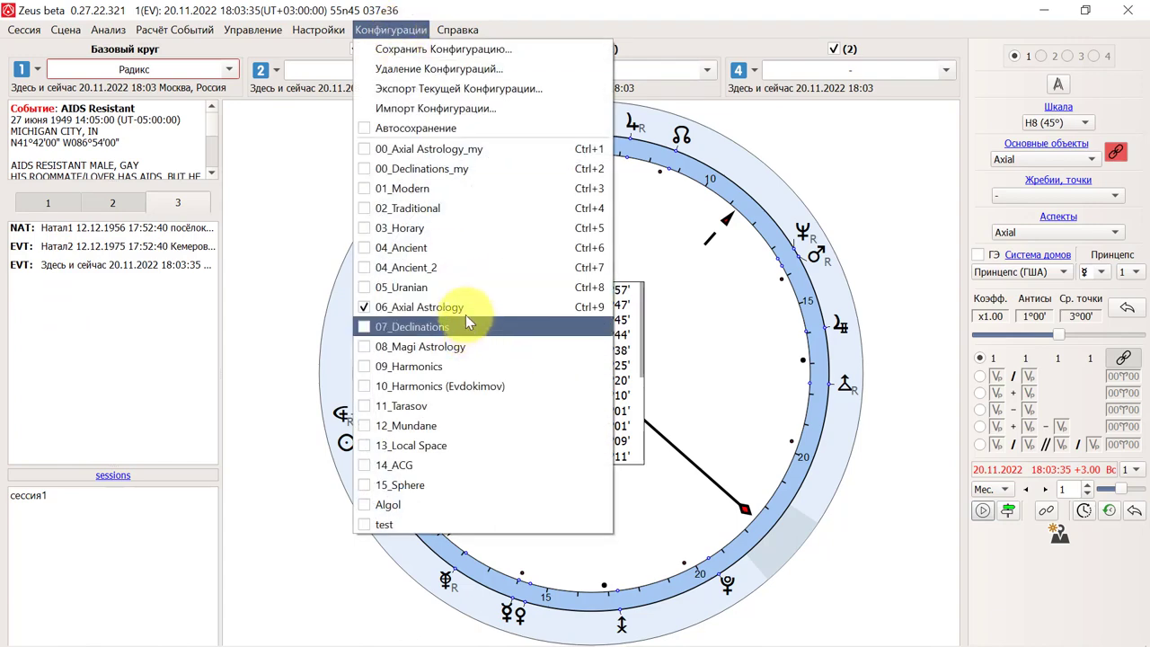
left_click(437, 212)
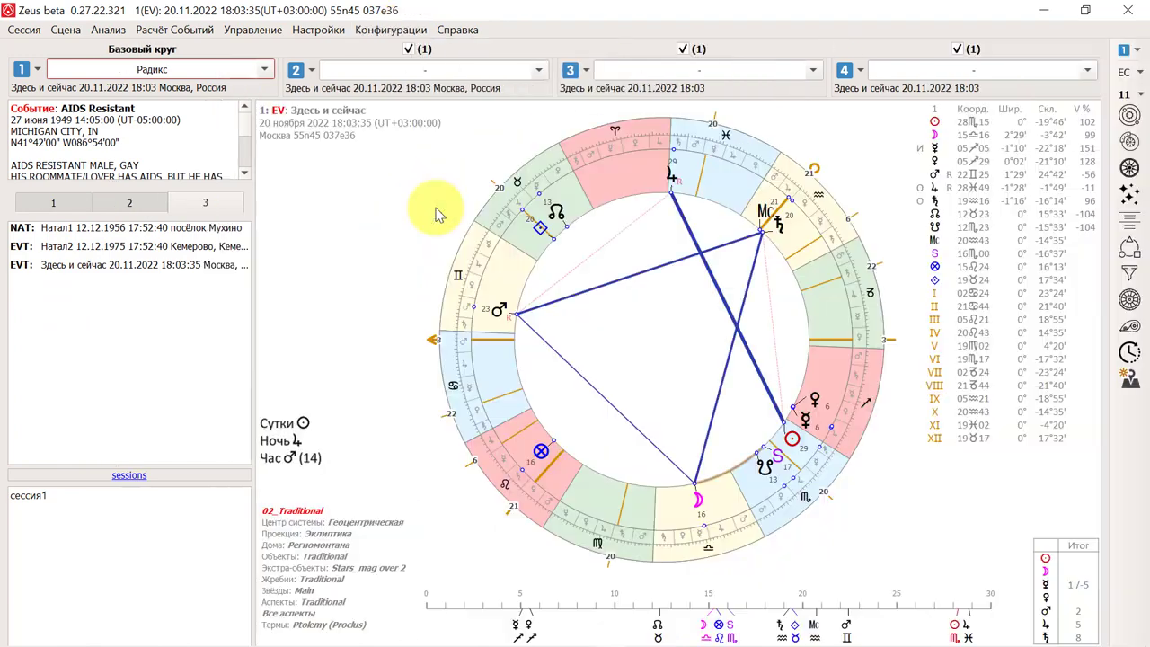
Load the Натал1 event from the event list into circle 1 and Натал2 into circle 2
left_click(77, 235)
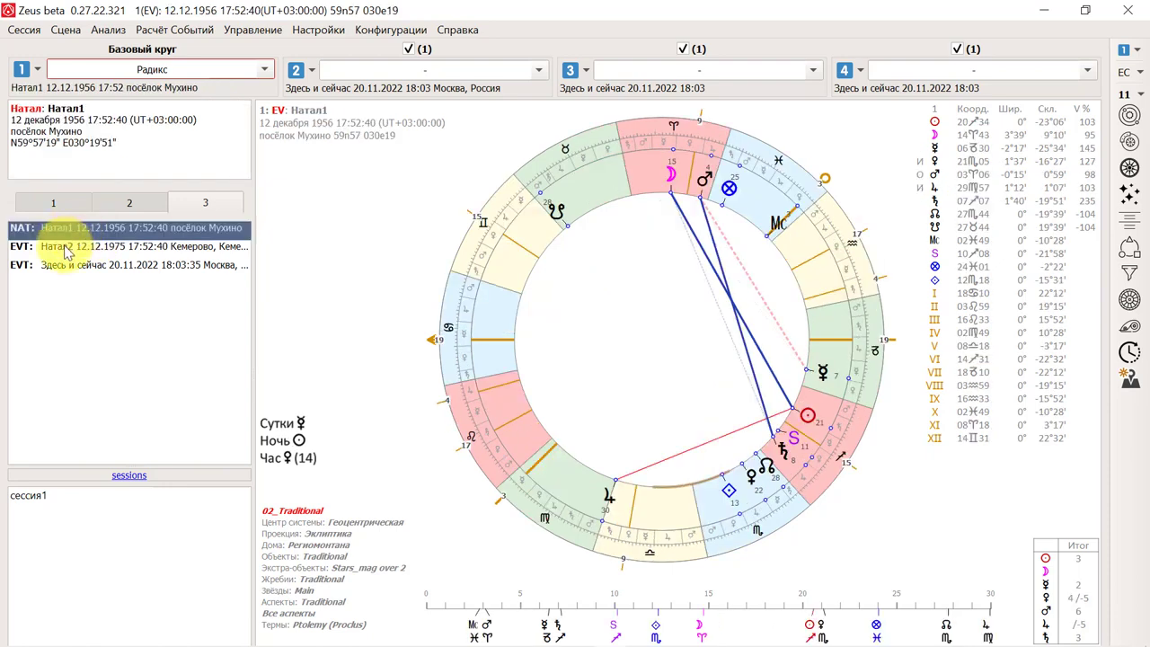
right_click(67, 251)
left_click(165, 41)
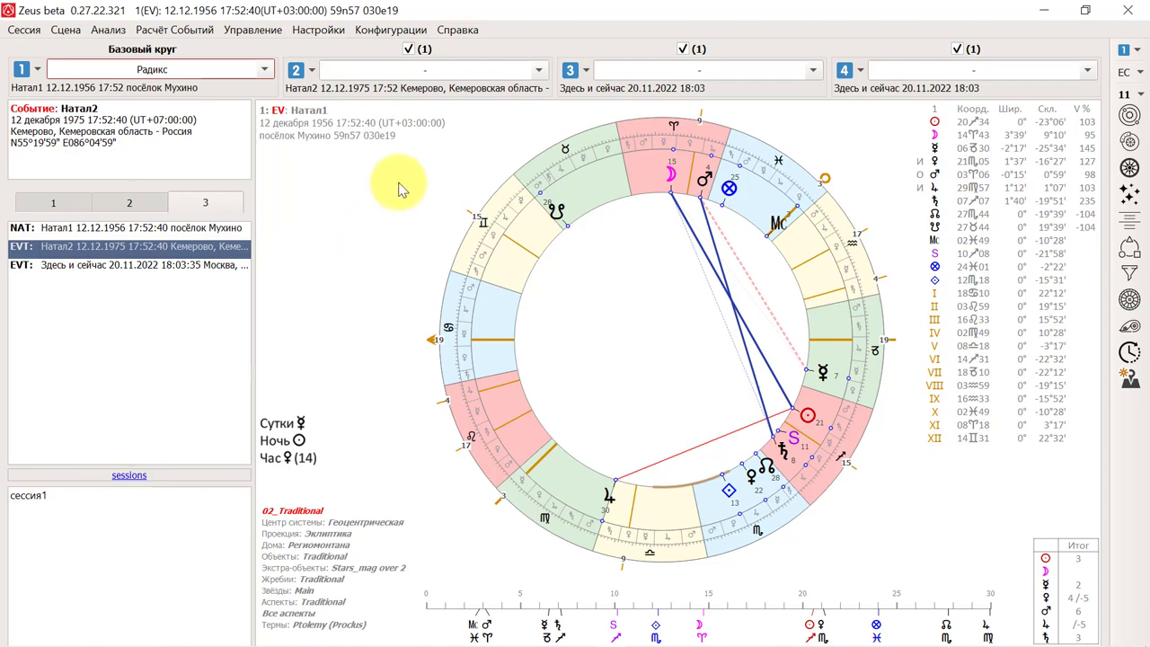
Set circle 2 to Радикс for a double chart and change it to Соляр
left_click(538, 69)
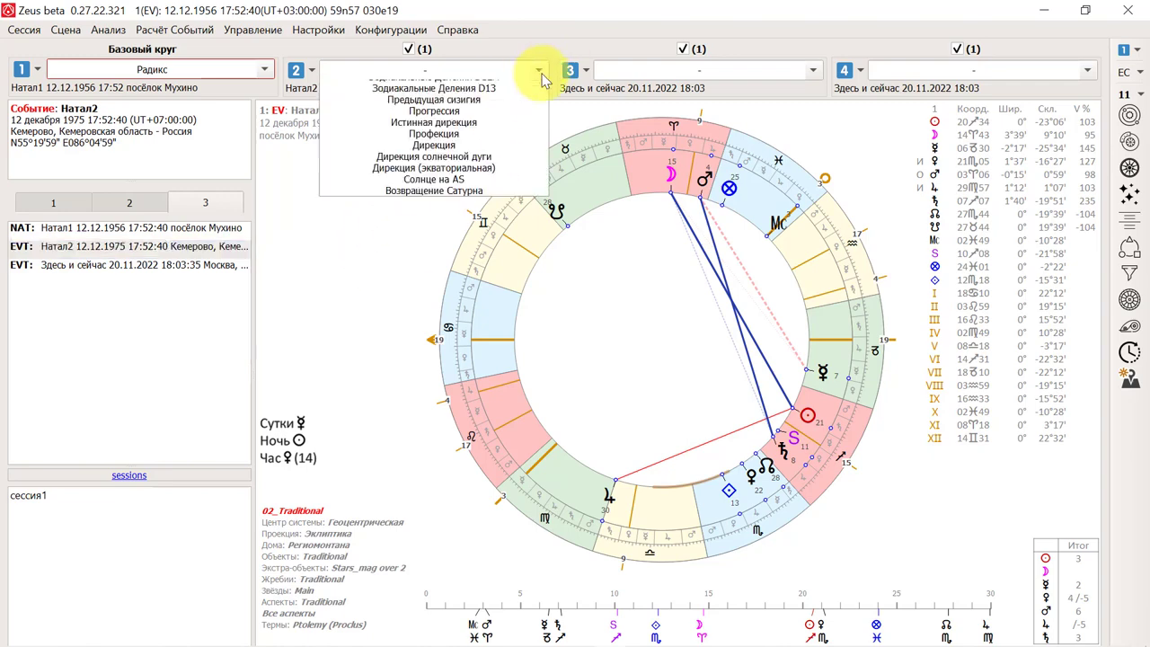
left_click(454, 97)
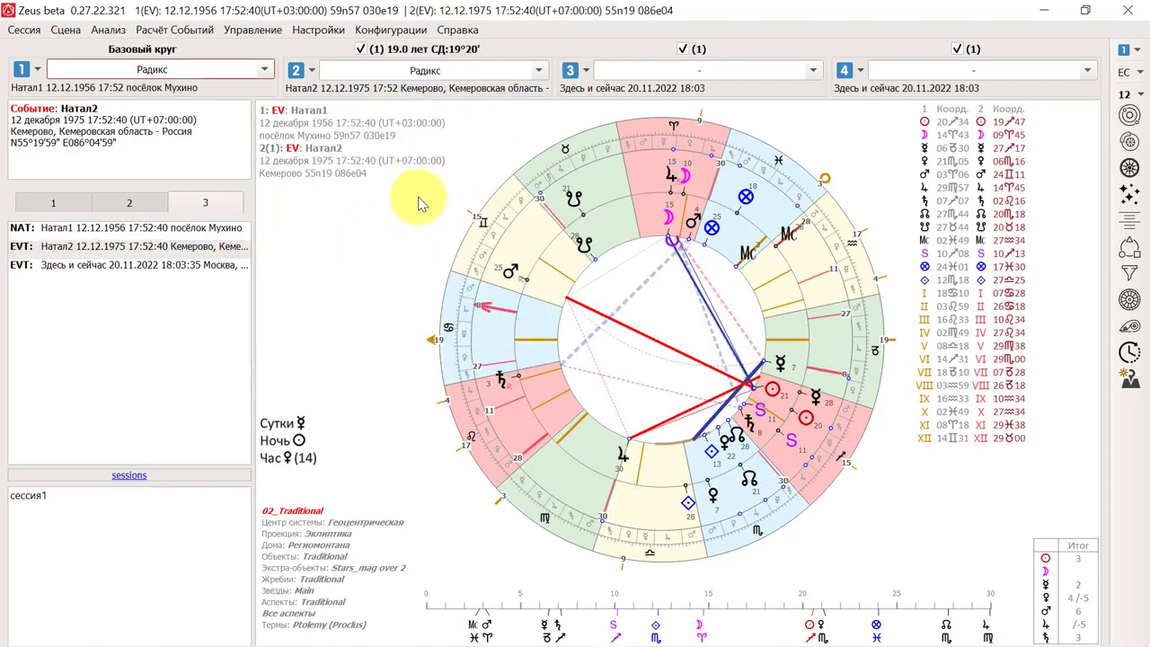
left_click(539, 72)
left_click(440, 123)
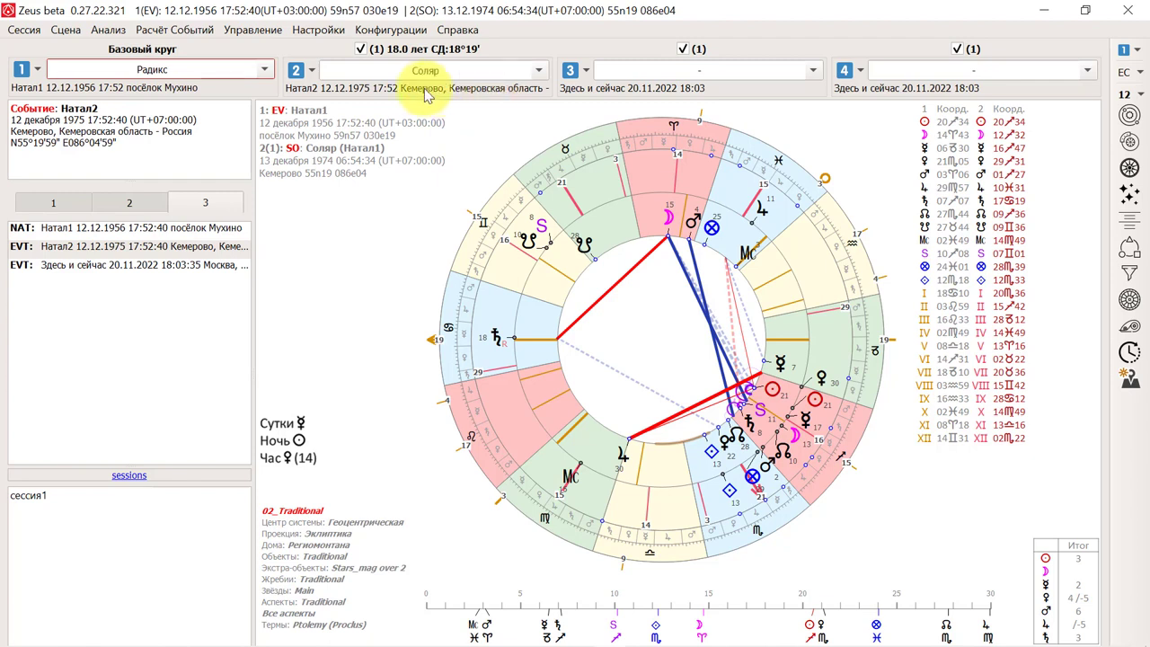
Reset the circles with Сброс 2, keeping Натал1 in circle 1, and set circle 2 to Соляр
right_click(346, 229)
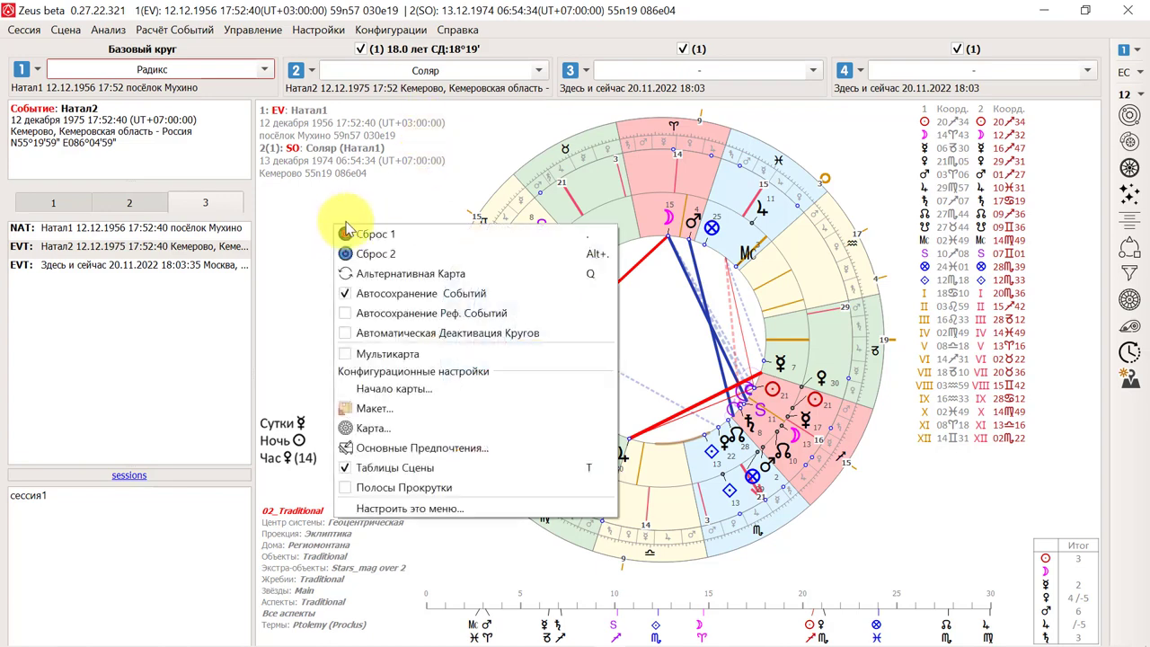
left_click(390, 255)
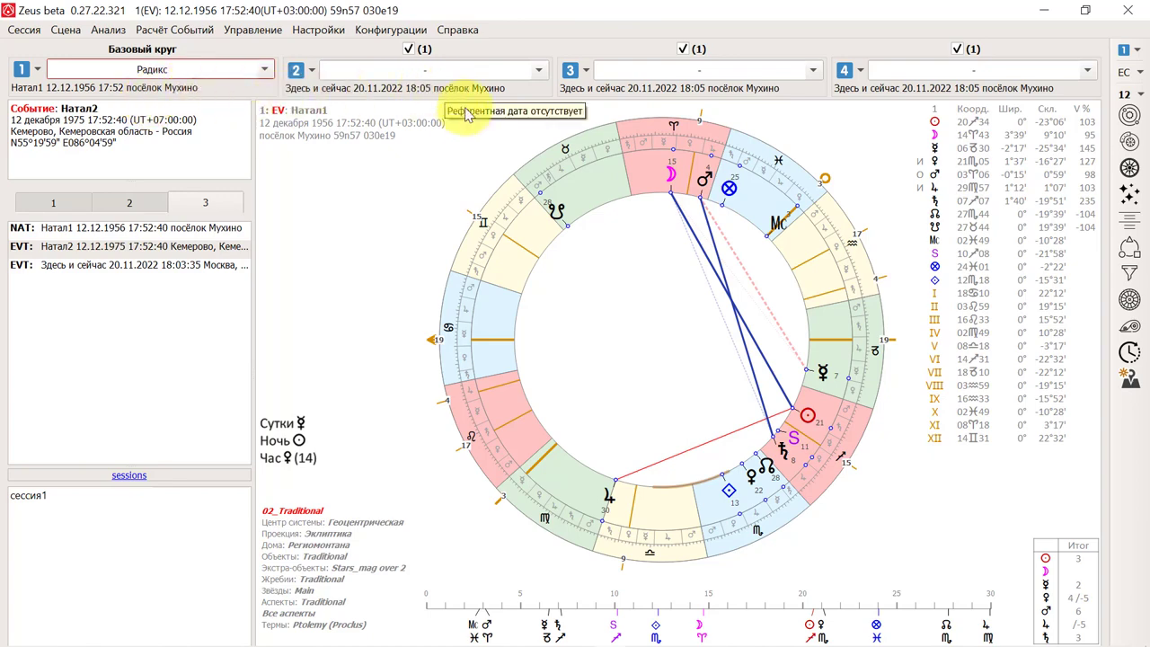
left_click(539, 70)
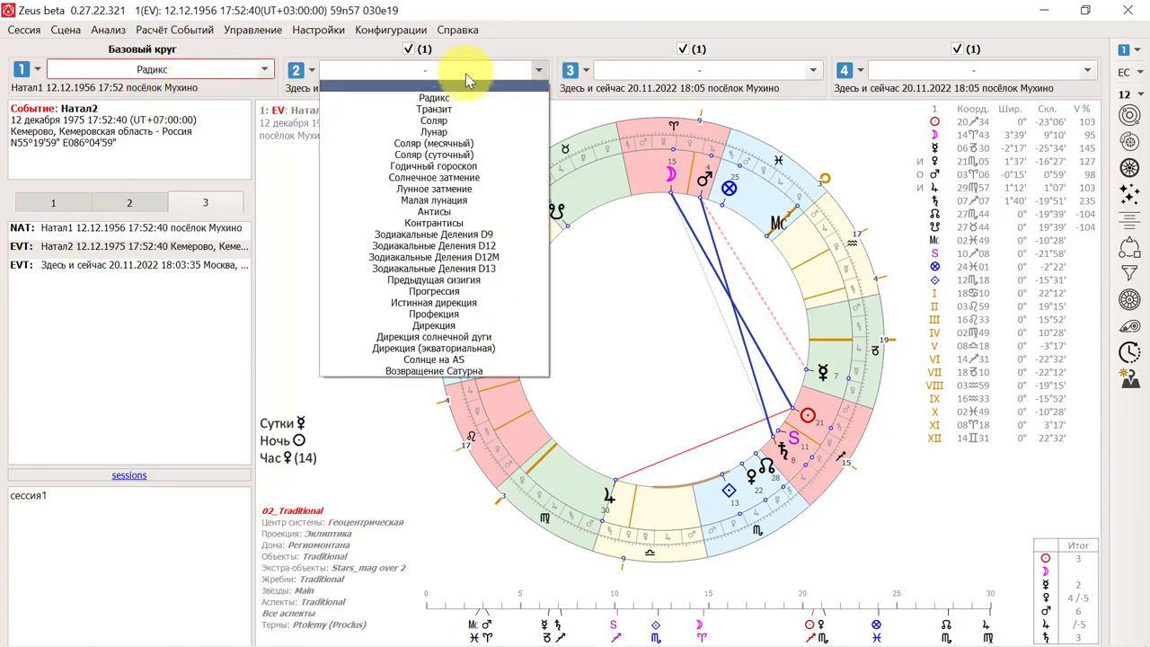
left_click(448, 120)
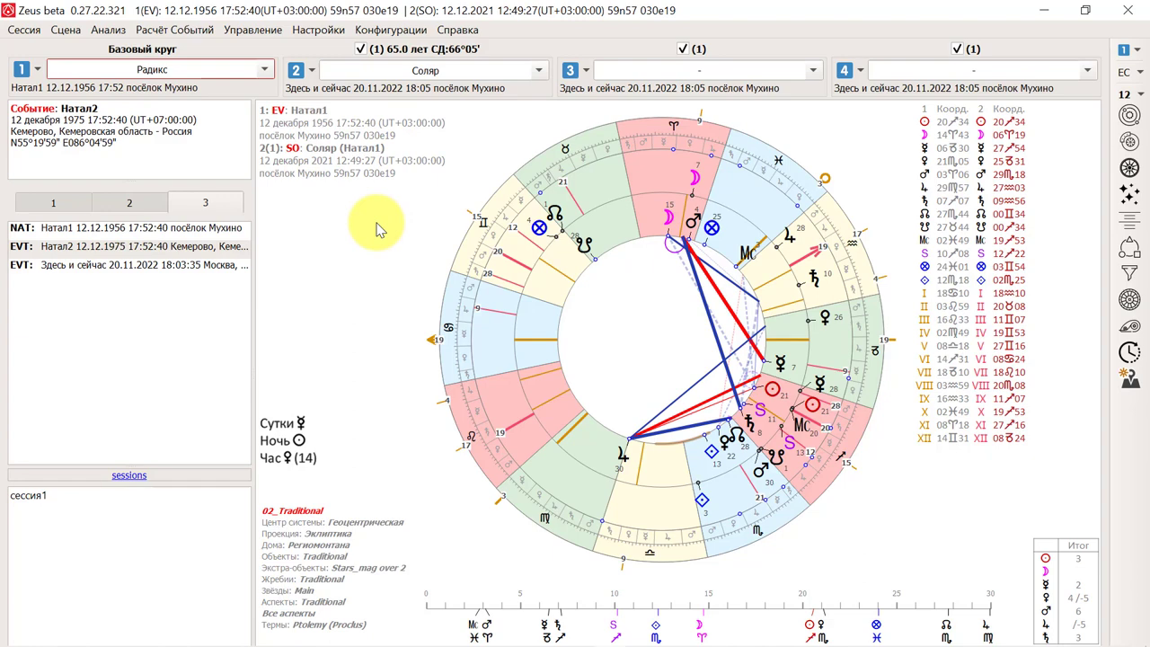
Show circles 1 and 2 as separate side-by-side charts and return to the combined chart, twice
key("m")
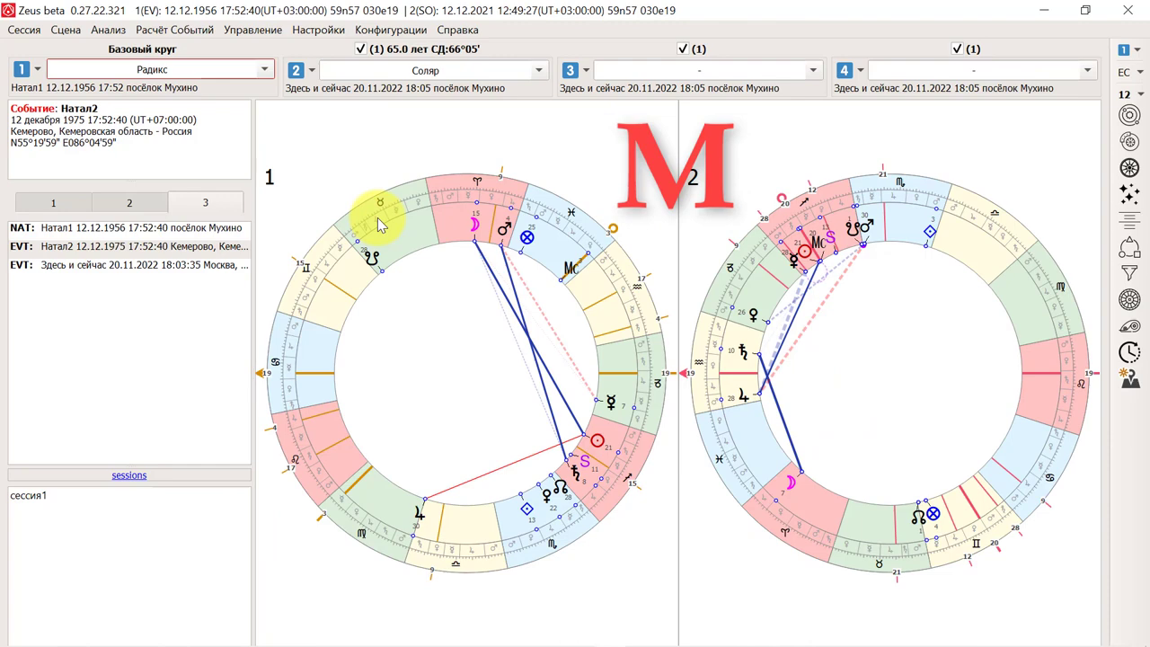
key("m")
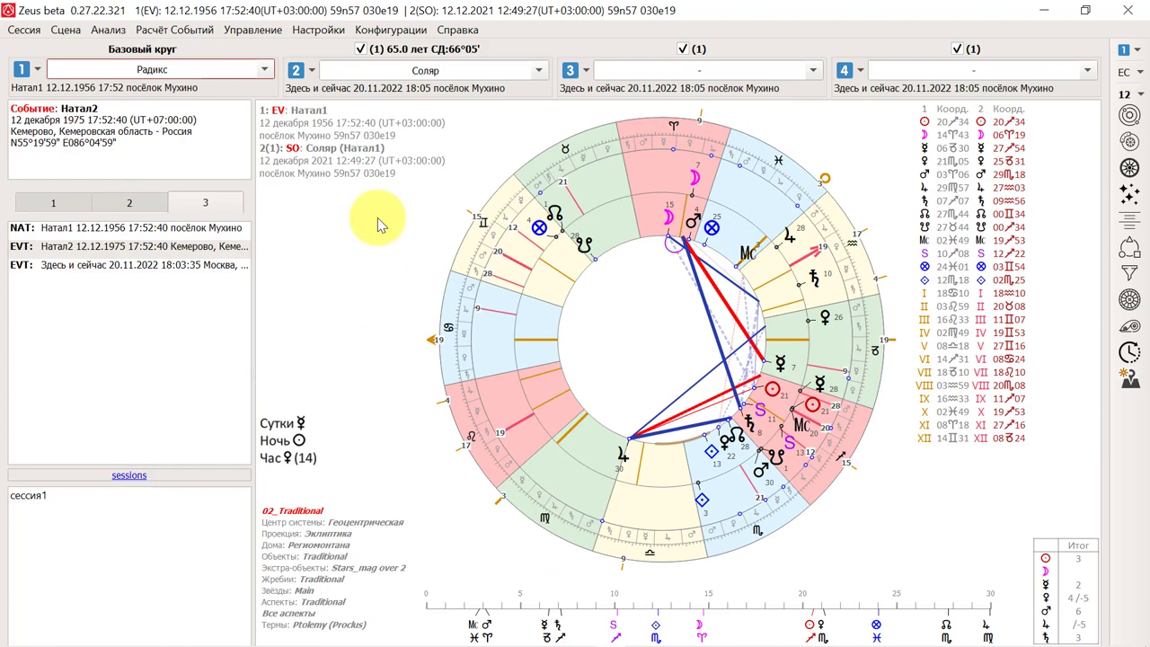
key("m")
key("m")
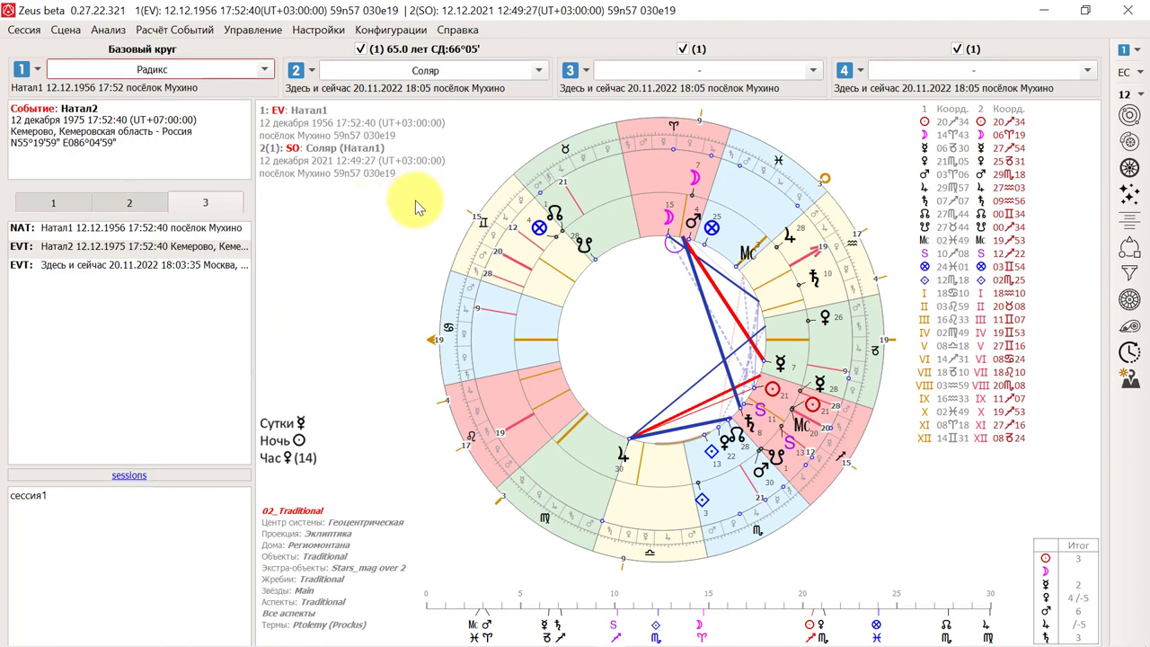
Save the current session as сессия2.ses in the sessions folder
right_click(99, 545)
left_click(171, 552)
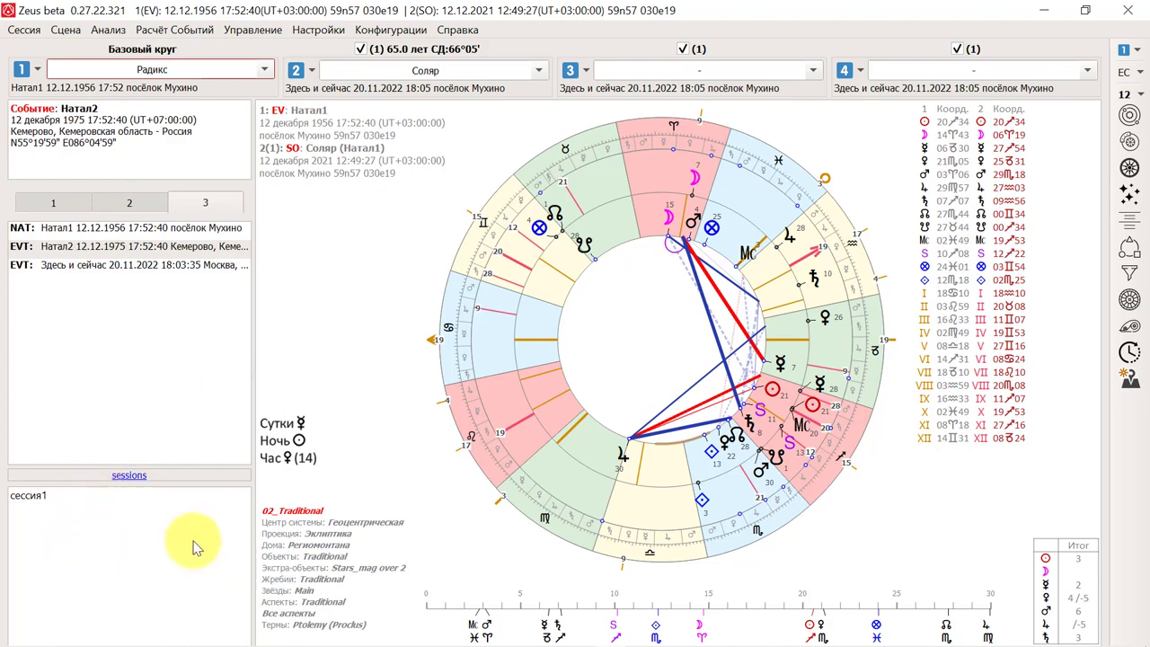
key("Left")
key("Left")
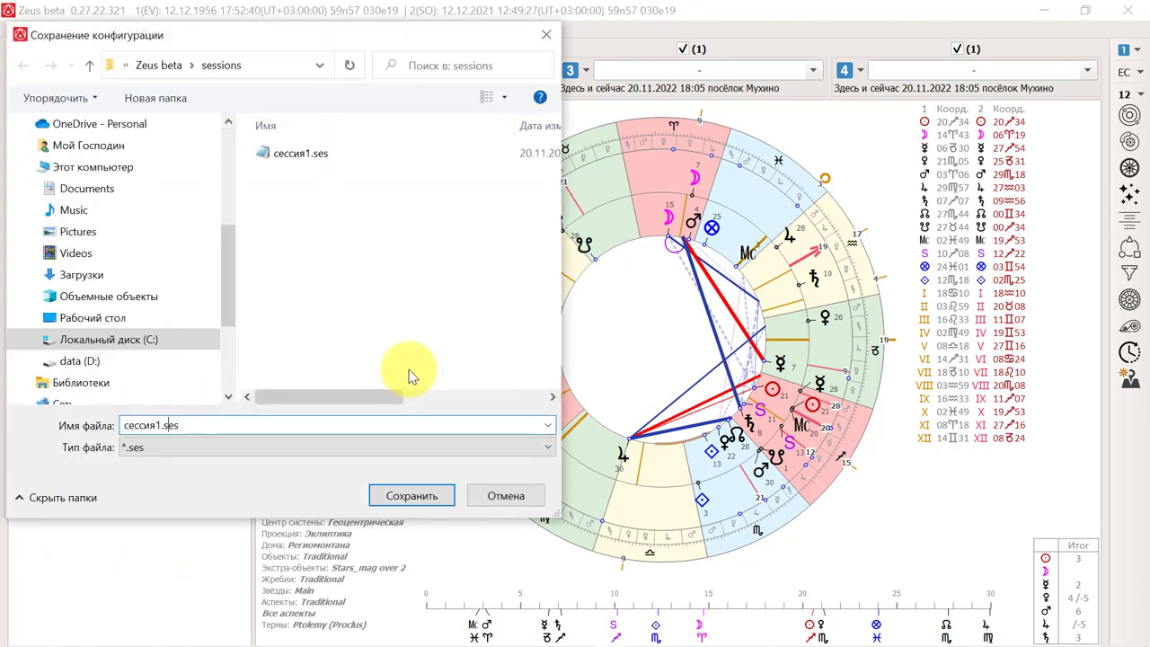
type("2")
key("Return")
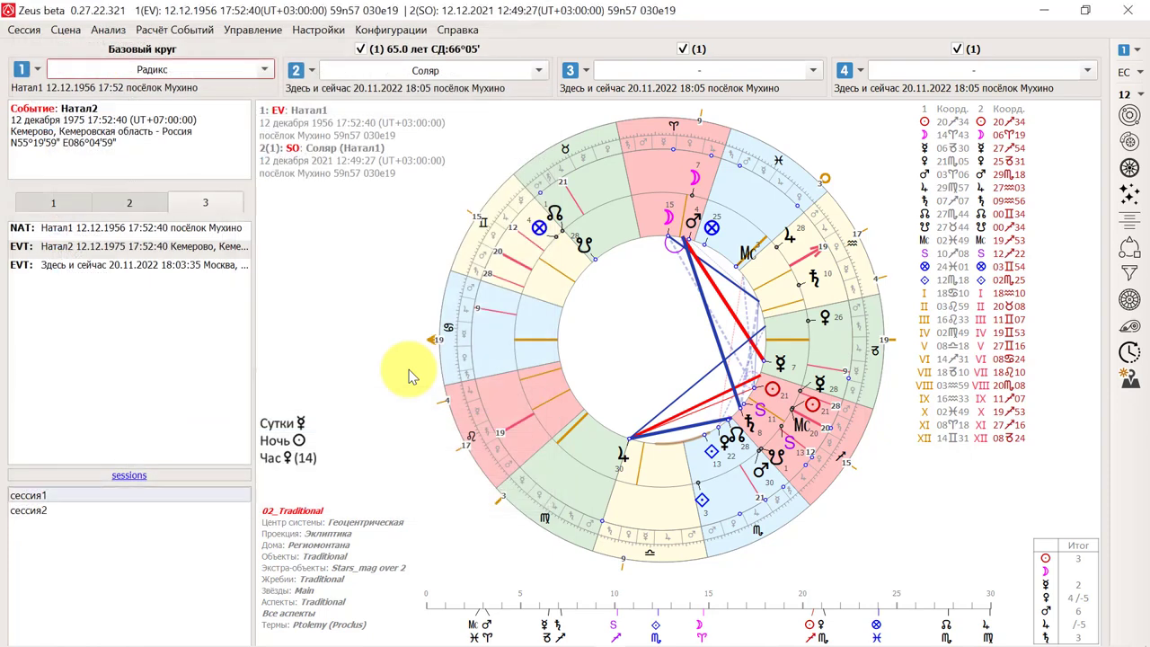
Load the saved sessions сессия1 and сессия2 in turn to compare them, ending on сессия2
double_click(39, 498)
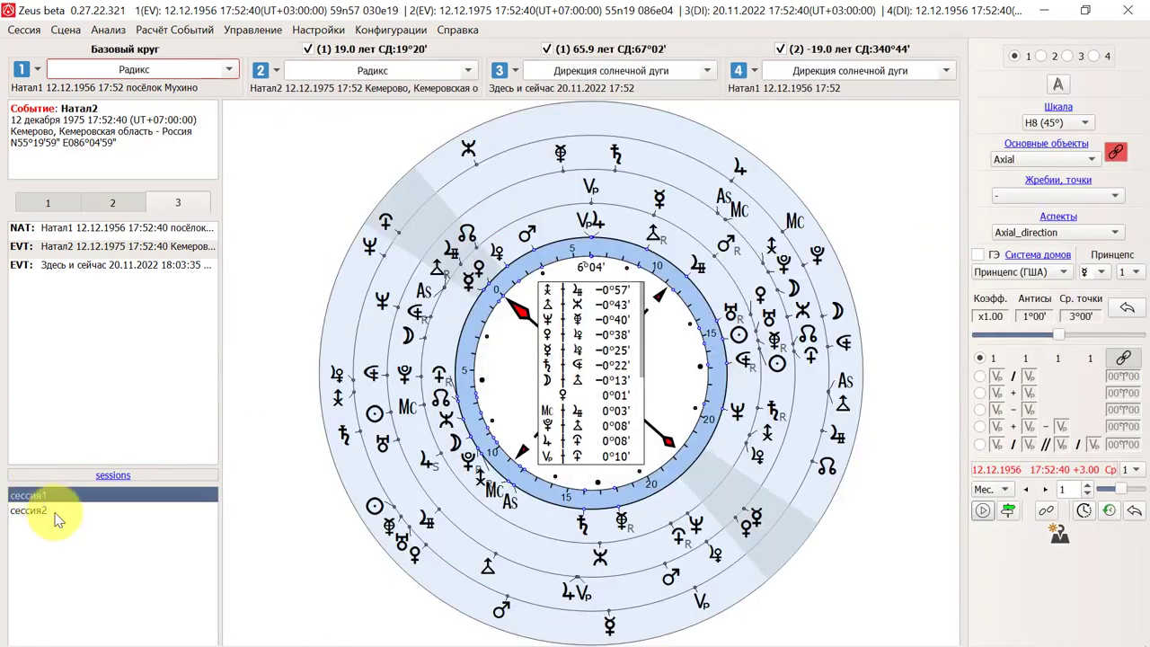
double_click(40, 511)
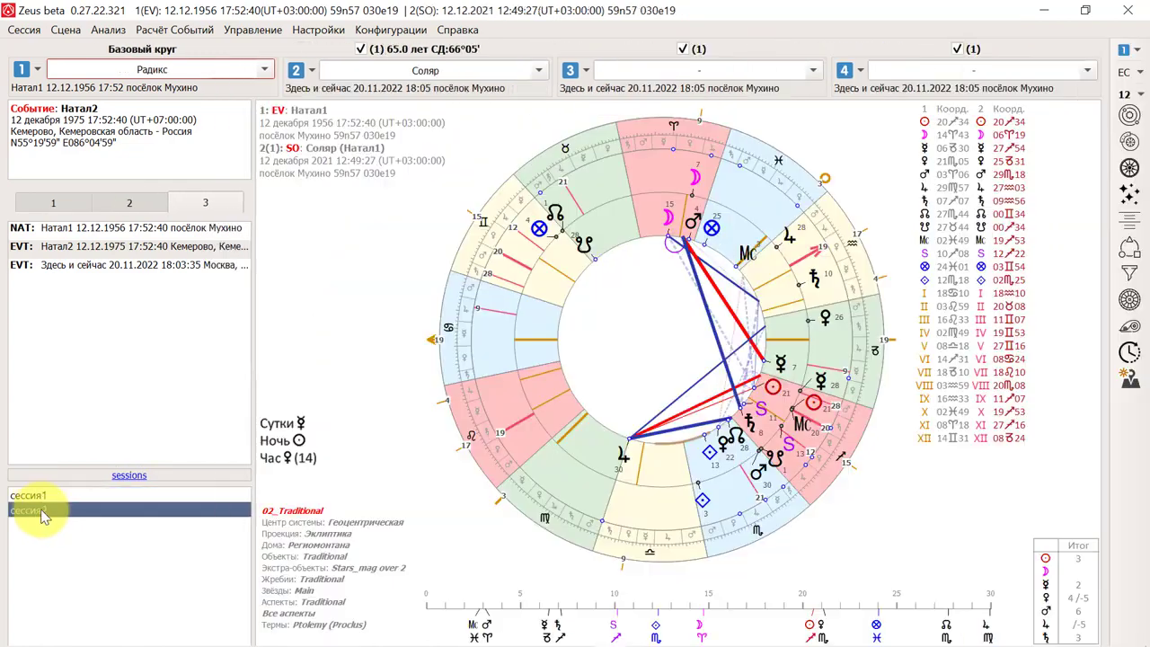
double_click(36, 497)
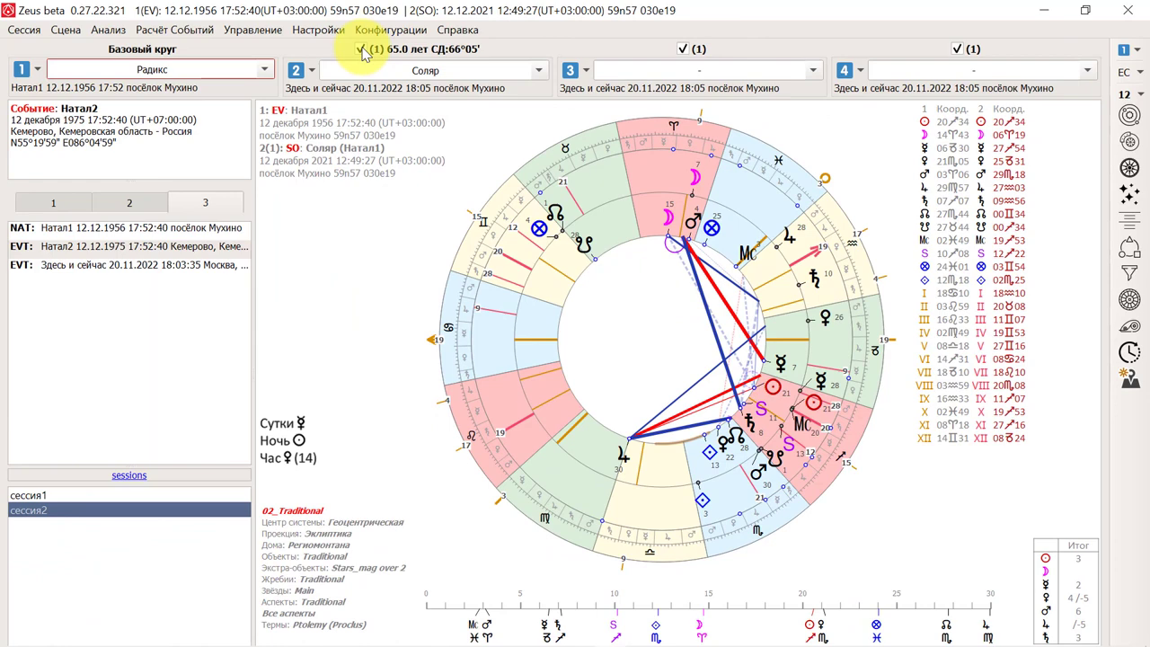
Hide circle 2 and show it again, and clear its chart type to leave only the Натал1 chart
left_click(360, 49)
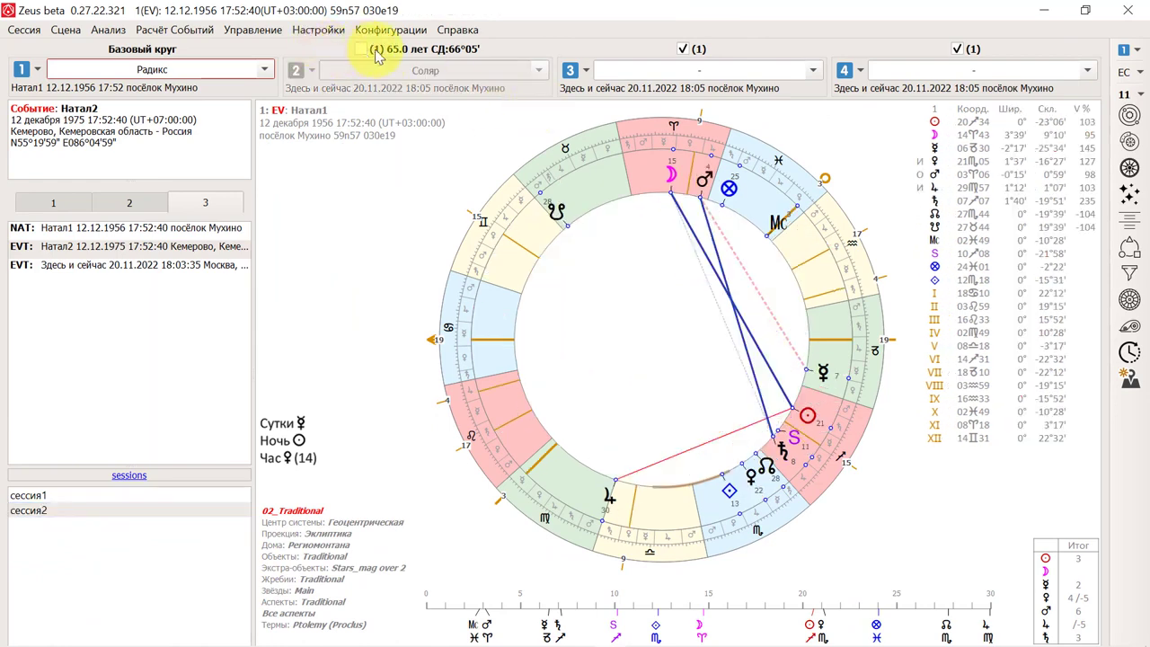
left_click(360, 50)
left_click(503, 70)
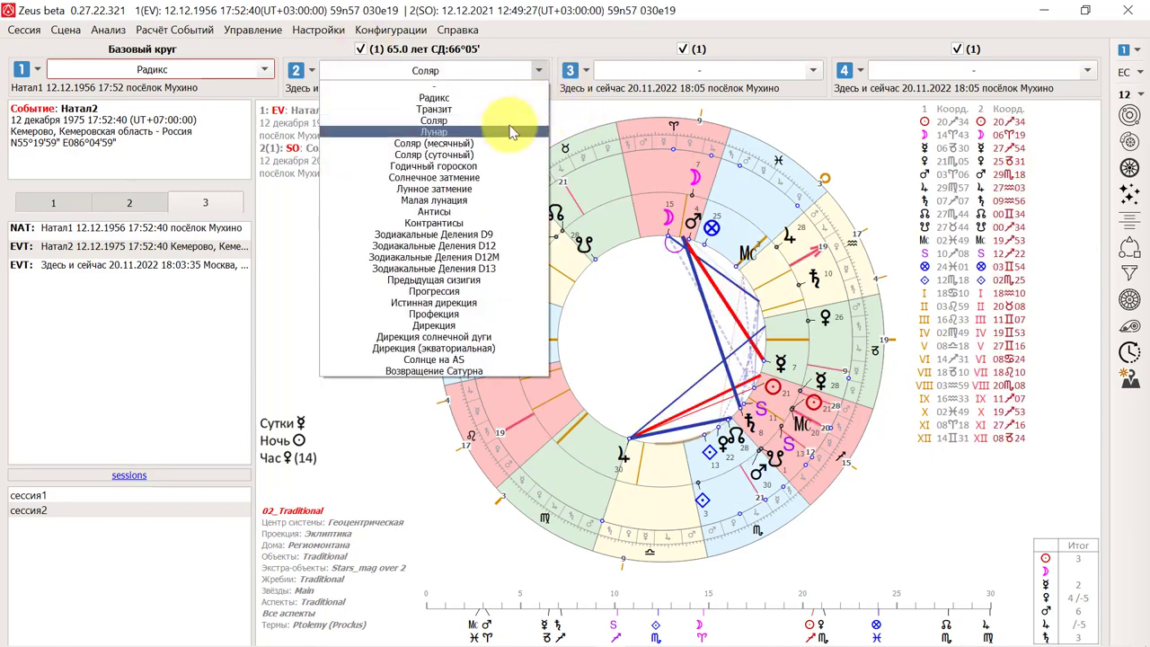
left_click(437, 93)
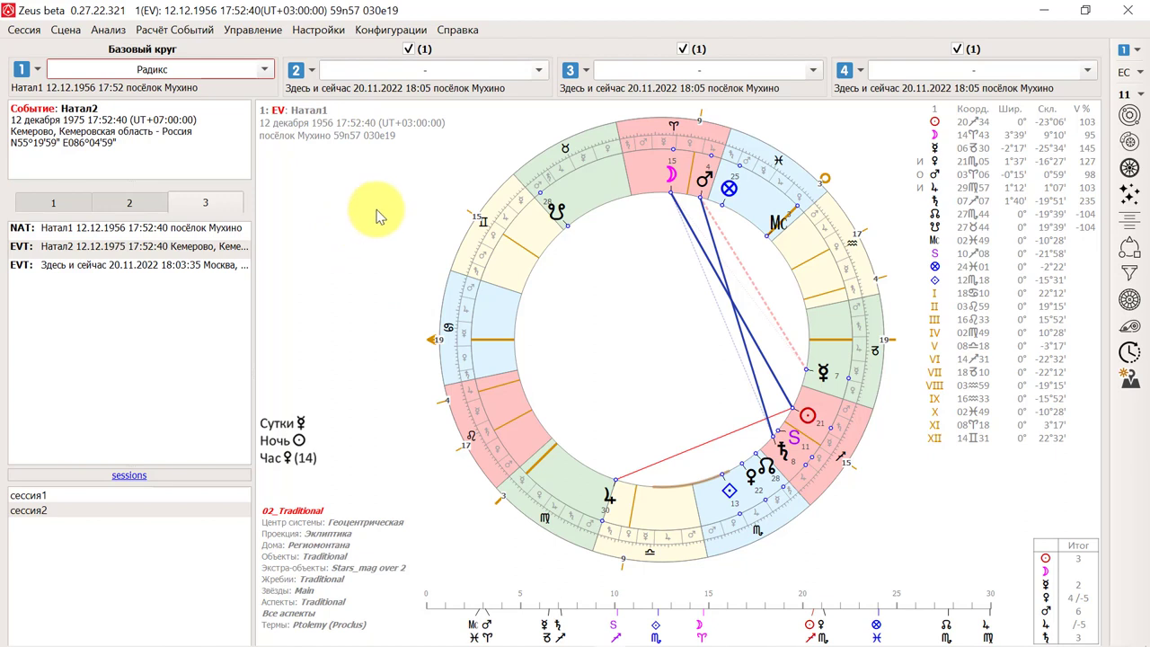
Show extra objects around the Натал1 chart and switch their set to Stars_mag over 3 and finally to test
key("F5")
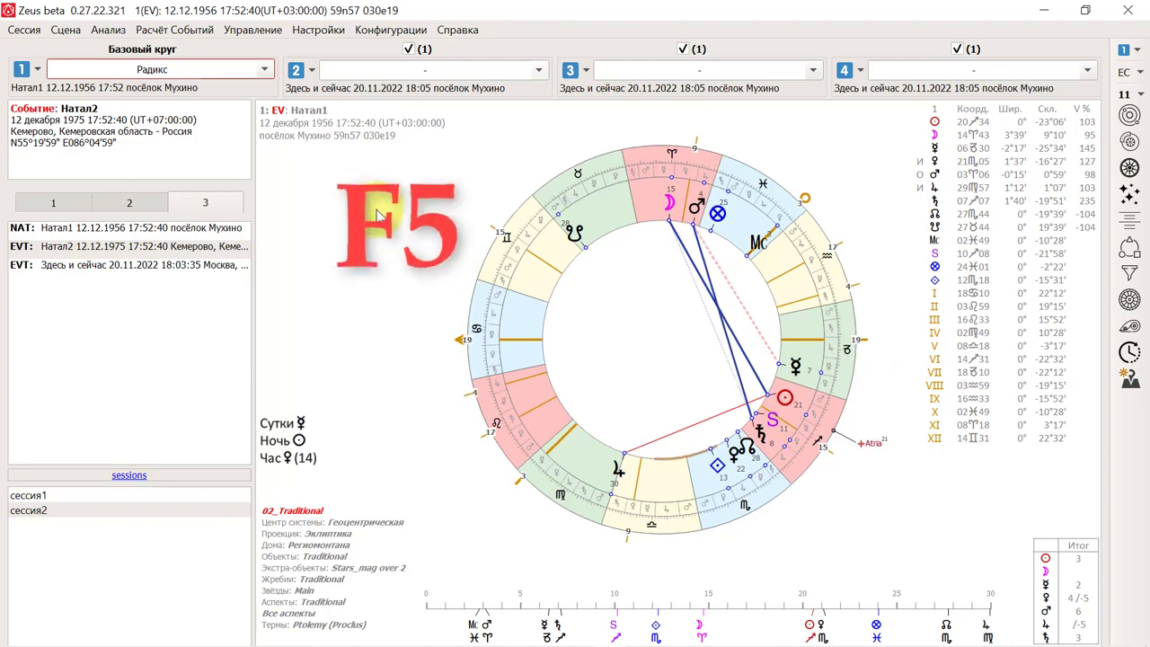
left_click(1129, 143)
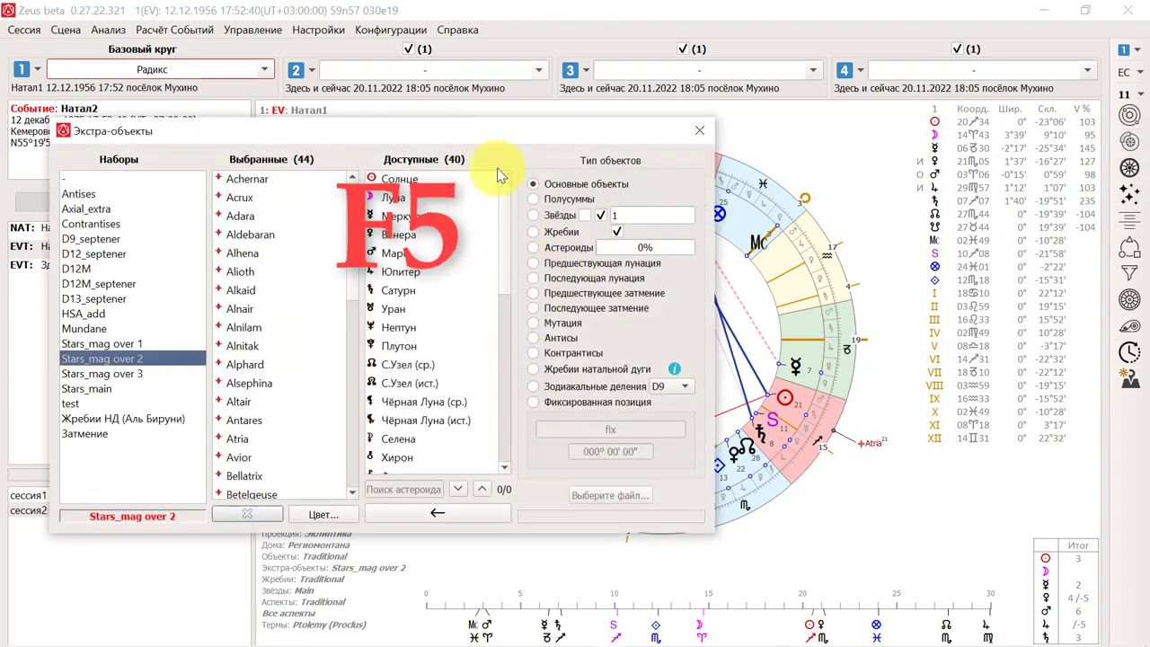
left_click_drag(508, 139, 488, 219)
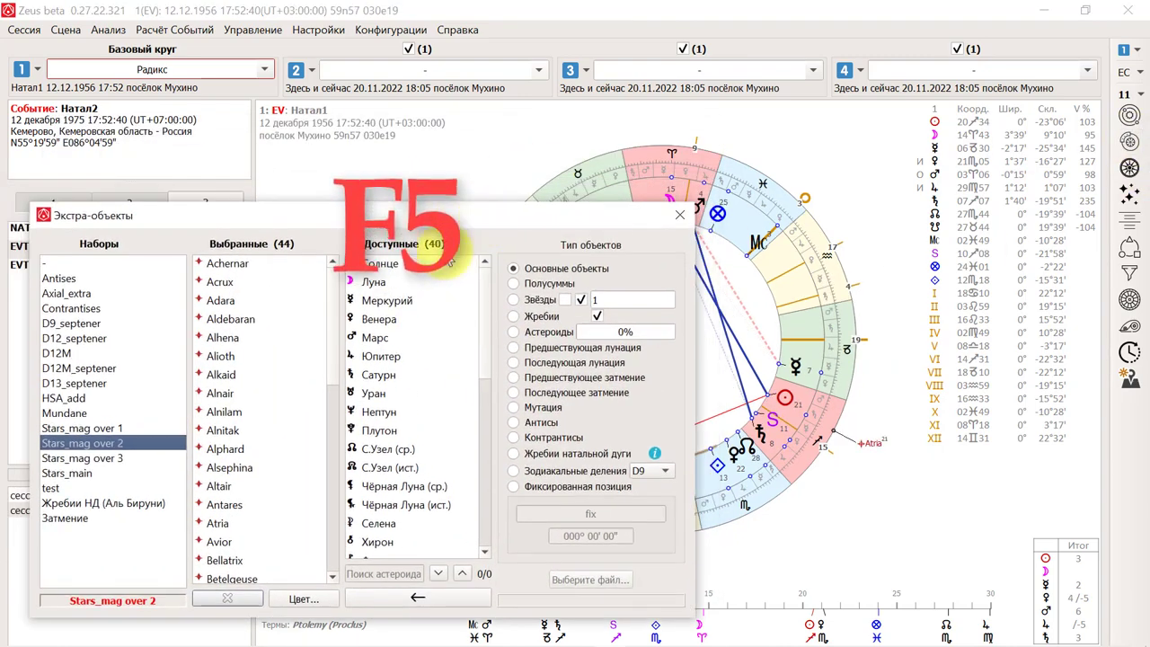
left_click(79, 459)
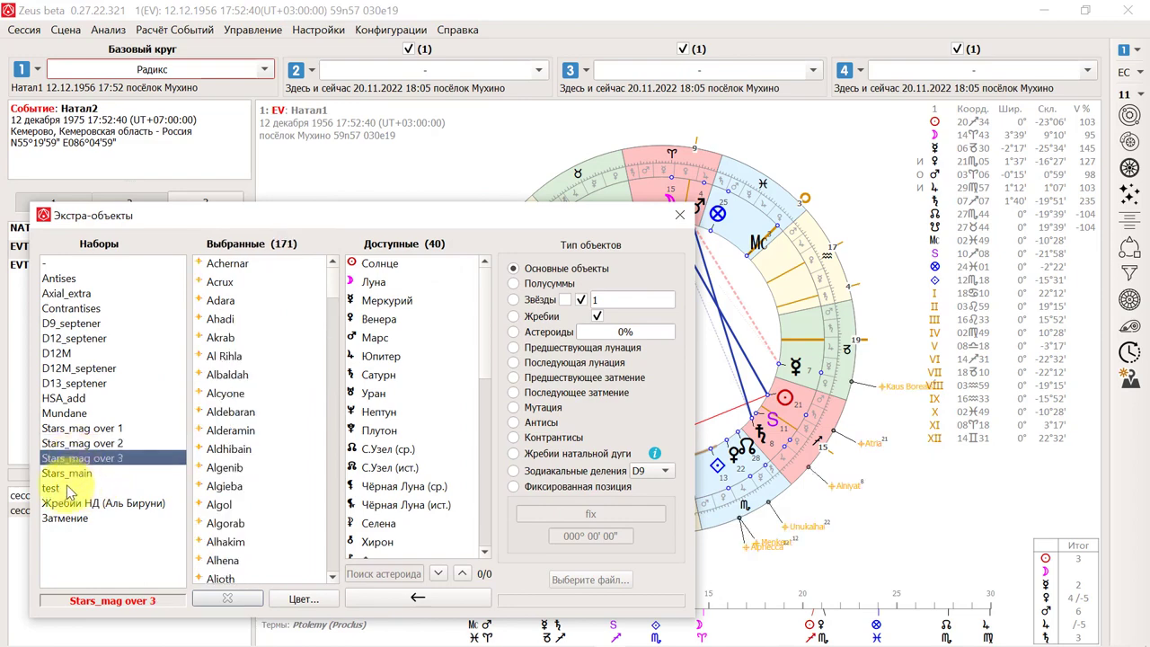
left_click(68, 486)
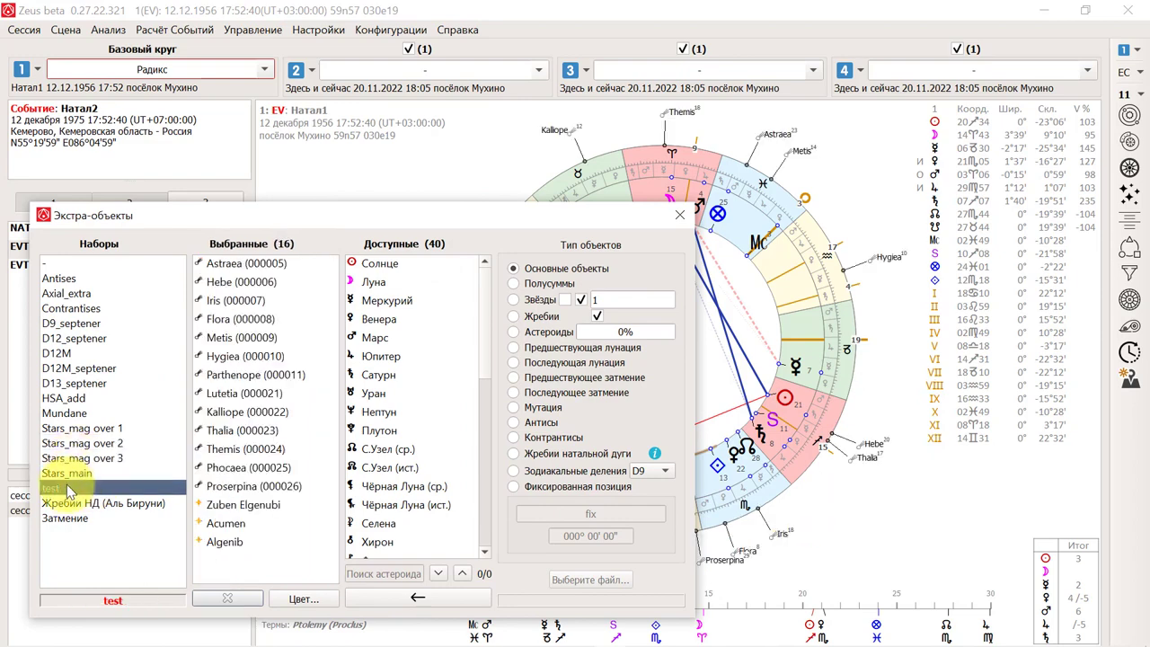
left_click(679, 217)
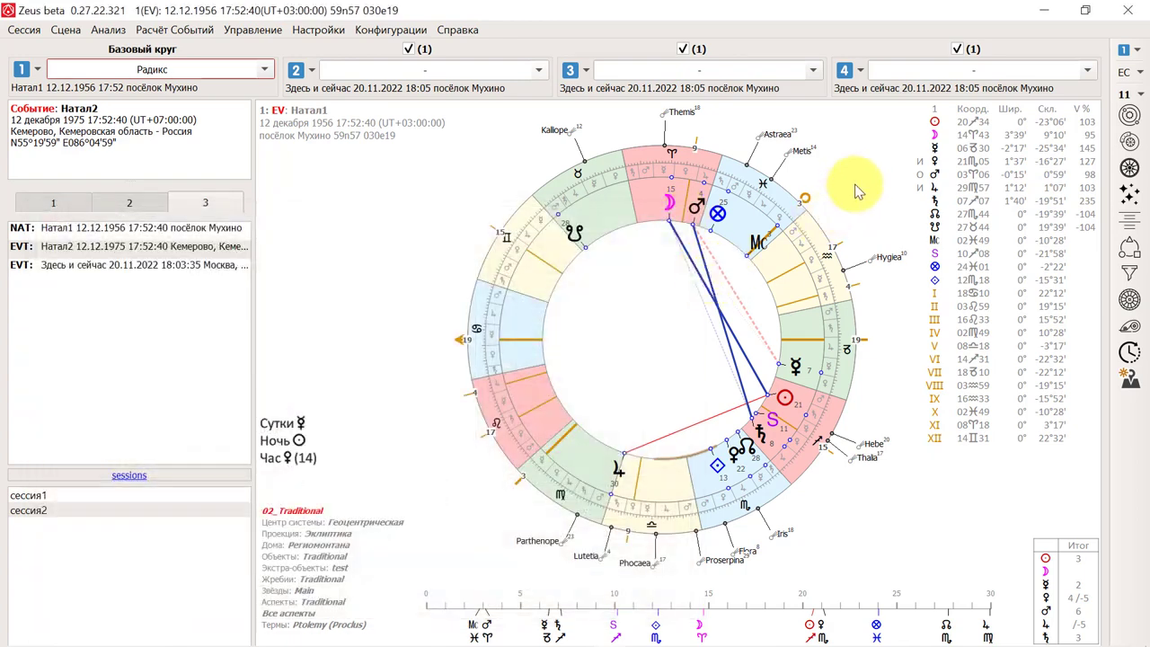
Switch to the browser, find the Экстра-объекты article in the astrozeus.ru articles list, and return to Zeus
key("alt+Tab")
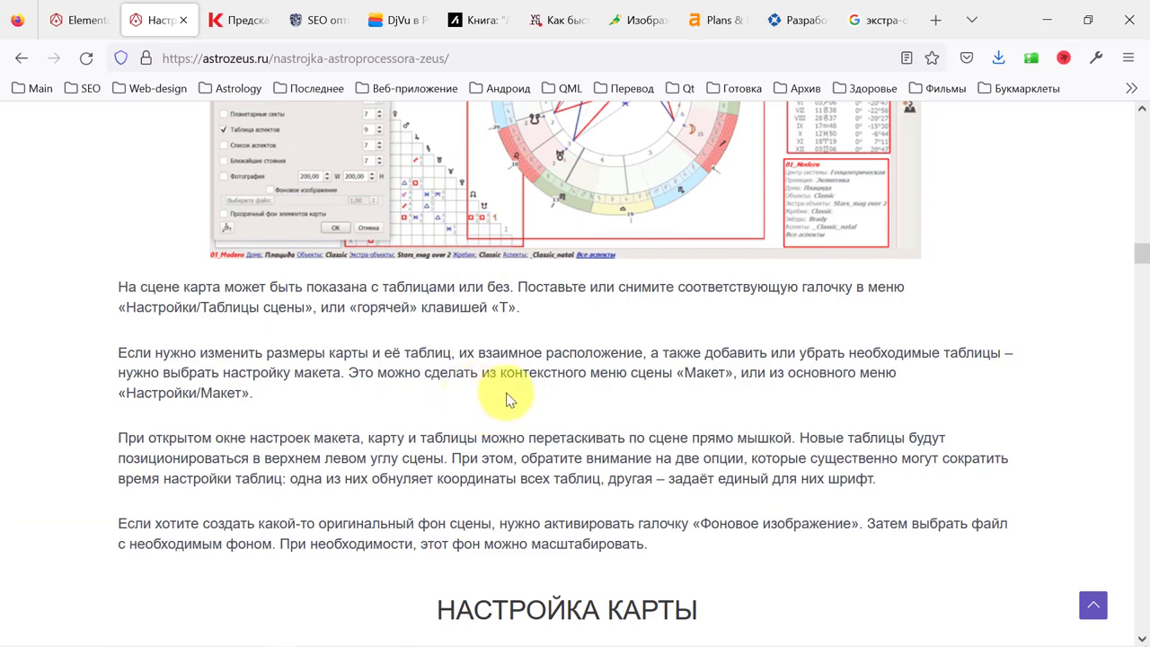
left_click(21, 57)
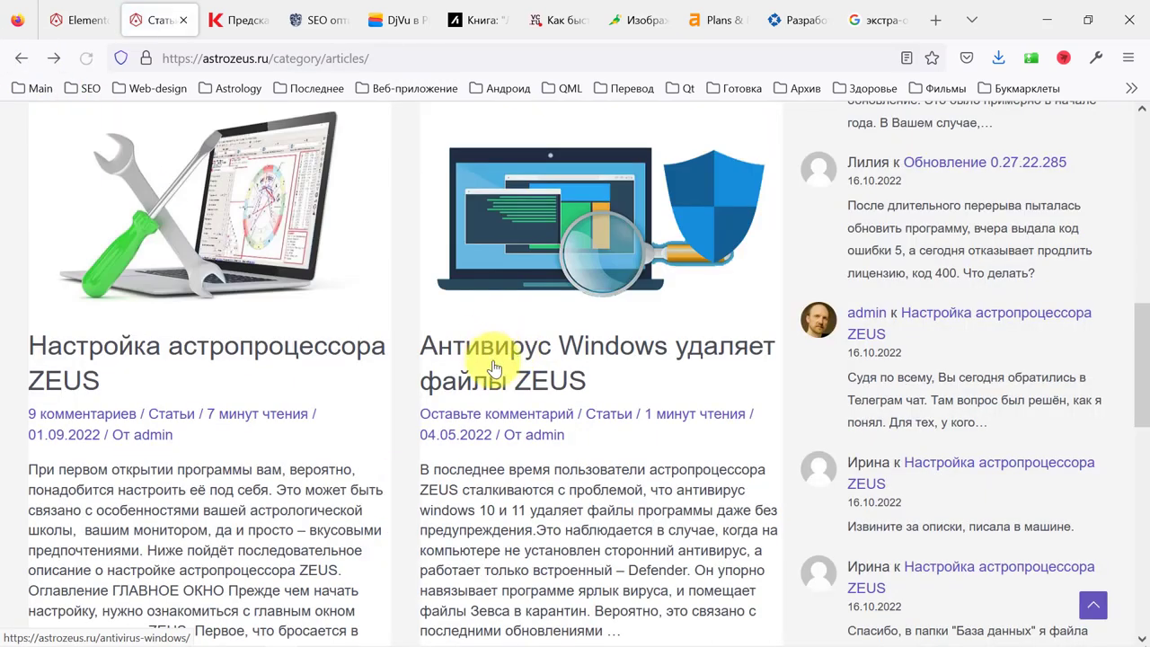
scroll(497, 368, "up", 5)
scroll(497, 369, "up", 2)
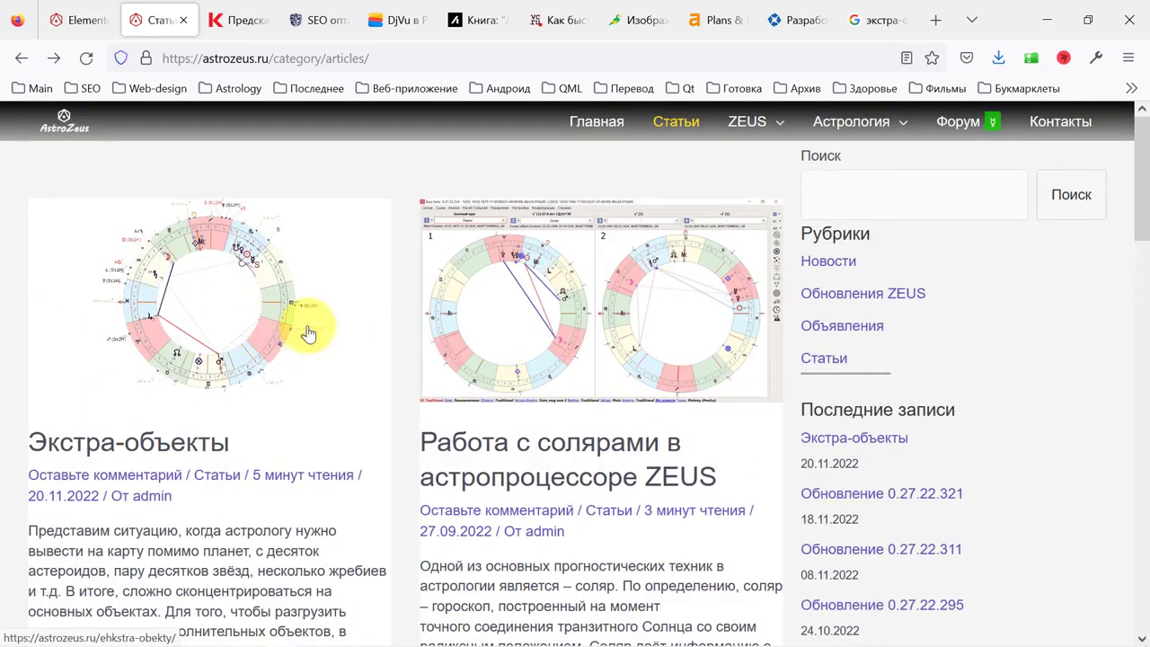
key("alt+Tab")
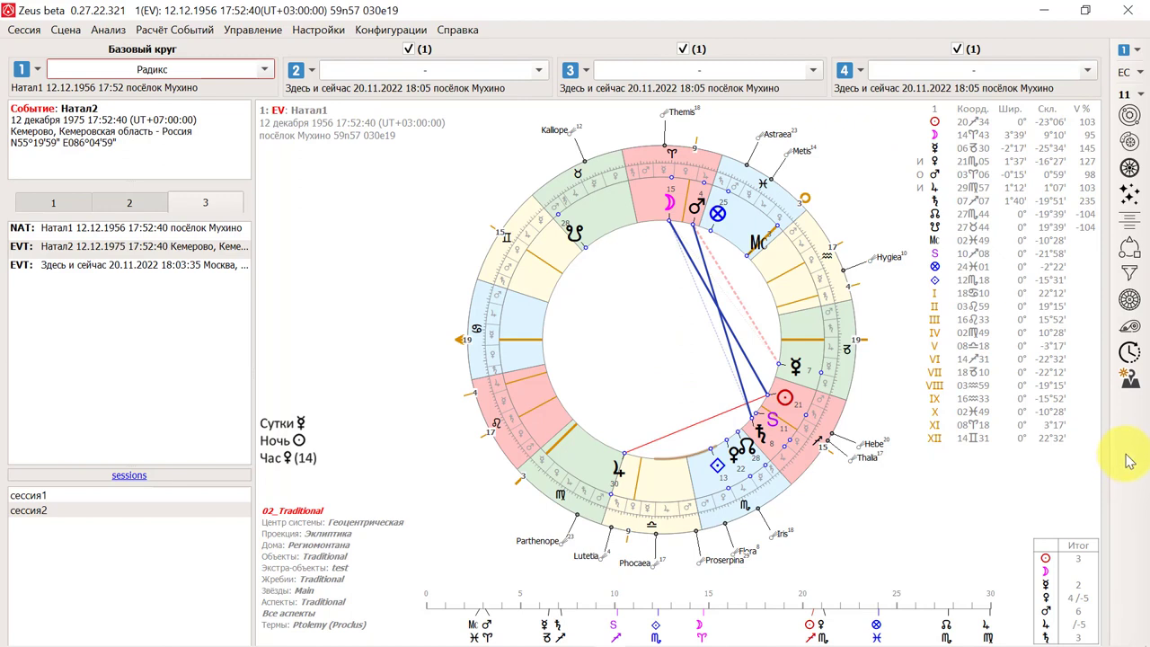
Open the Динамика времени window and advance circle 1's event time in one-minute steps beyond 18:06:40
left_click(1128, 352)
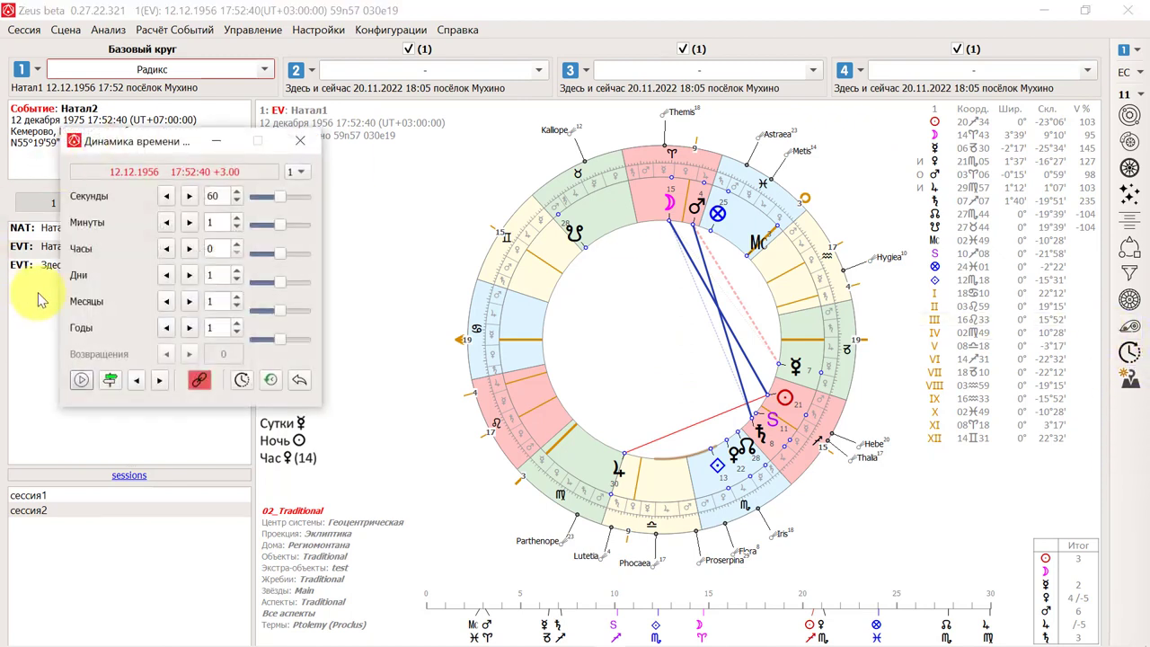
left_click(188, 223)
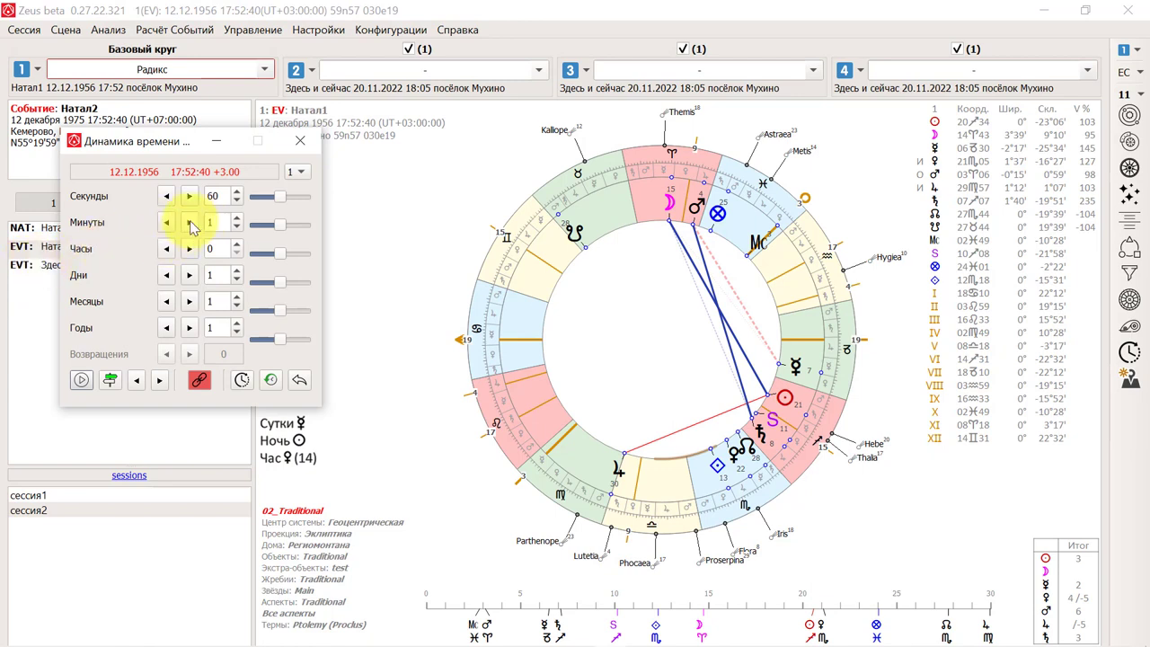
left_click(188, 223)
left_click(189, 223)
left_click(190, 223)
left_click(189, 224)
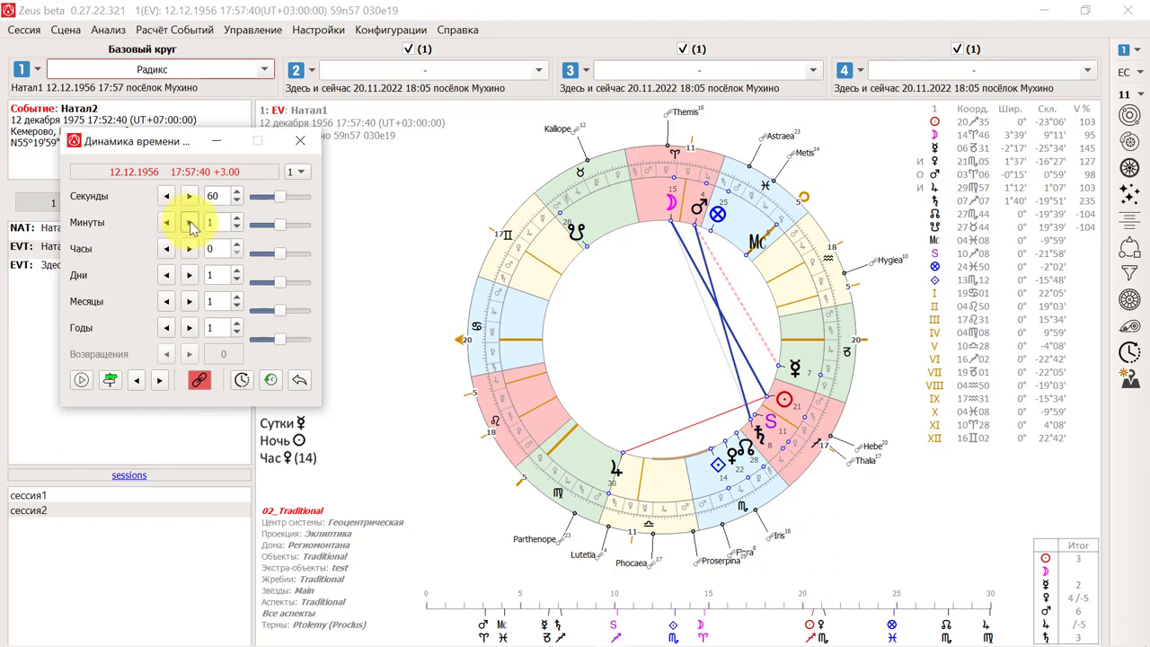
left_click(190, 225)
left_click(190, 225)
left_click(189, 224)
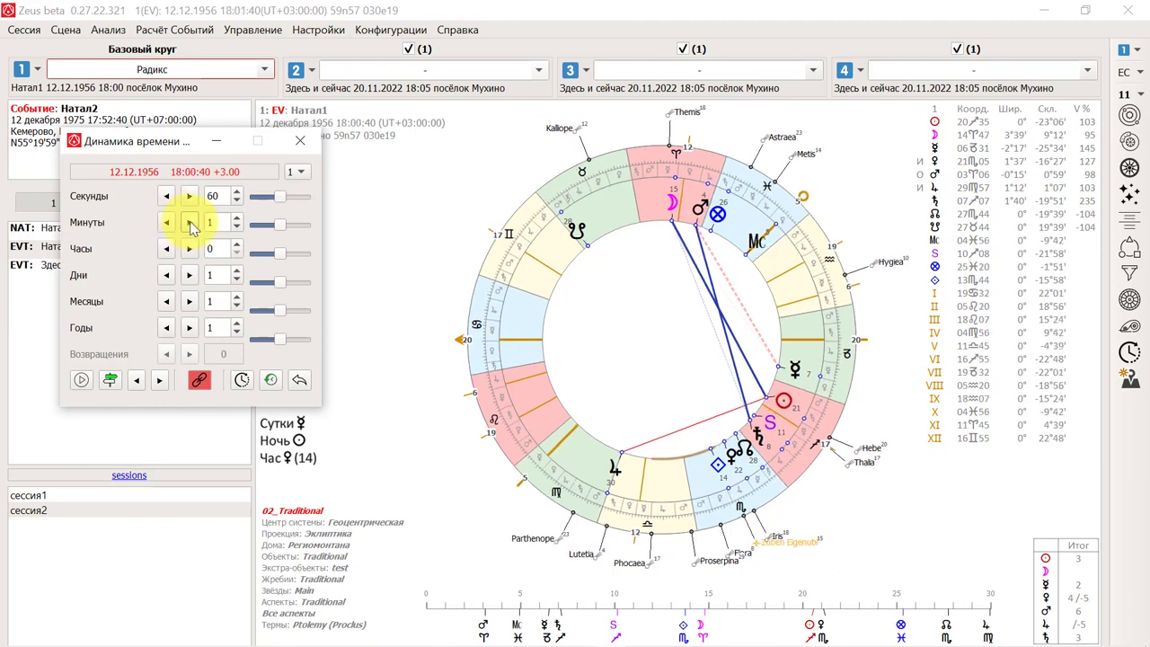
left_click(189, 225)
left_click(189, 225)
left_click(189, 223)
left_click(189, 223)
left_click(190, 223)
left_click(189, 222)
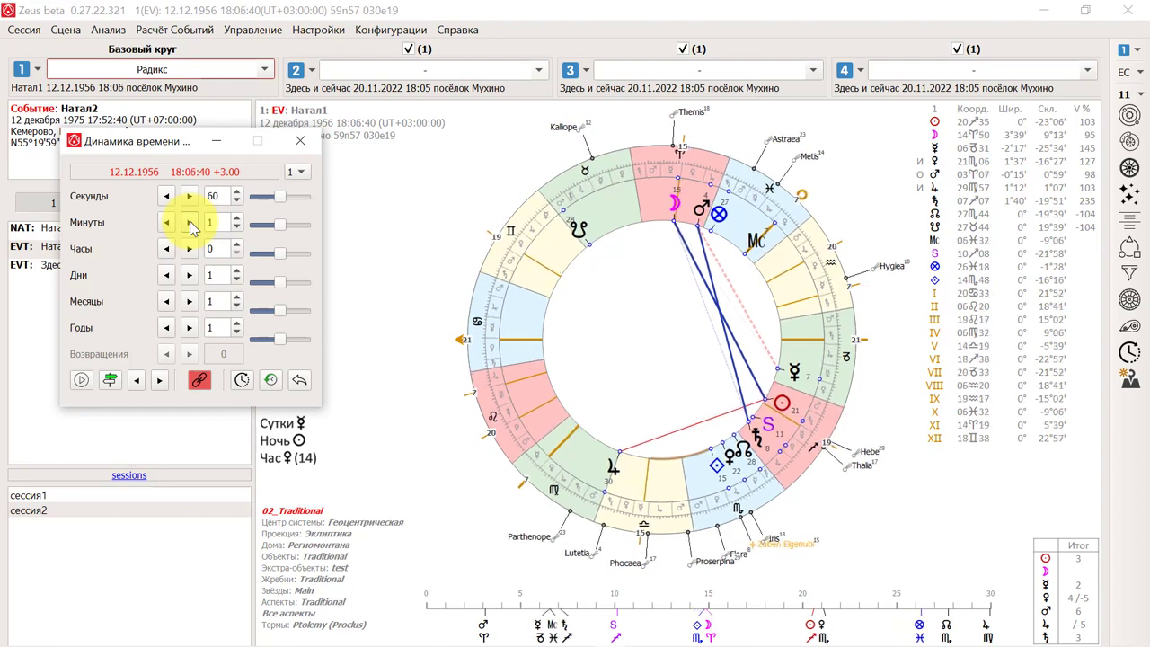
left_click(190, 223)
left_click(190, 223)
left_click(189, 223)
Step circle 1's time back to 17:58:40 and make circle 2 the one controlled by the Динамика времени window
scroll(189, 228, "down", 5)
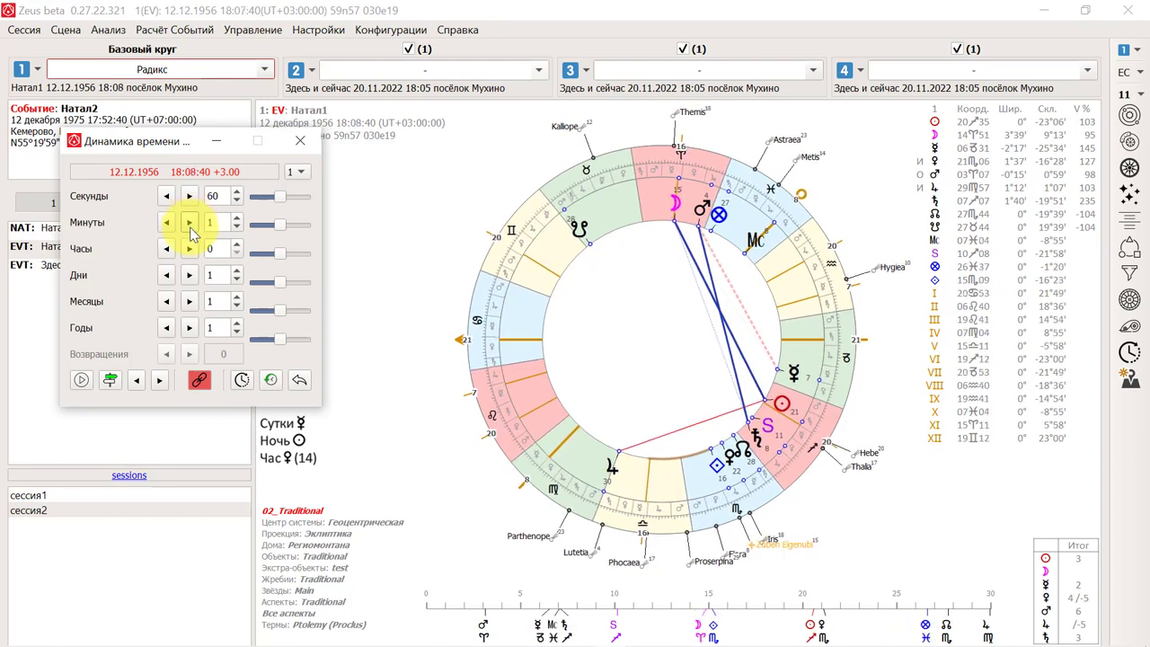
scroll(190, 226, "down", 7)
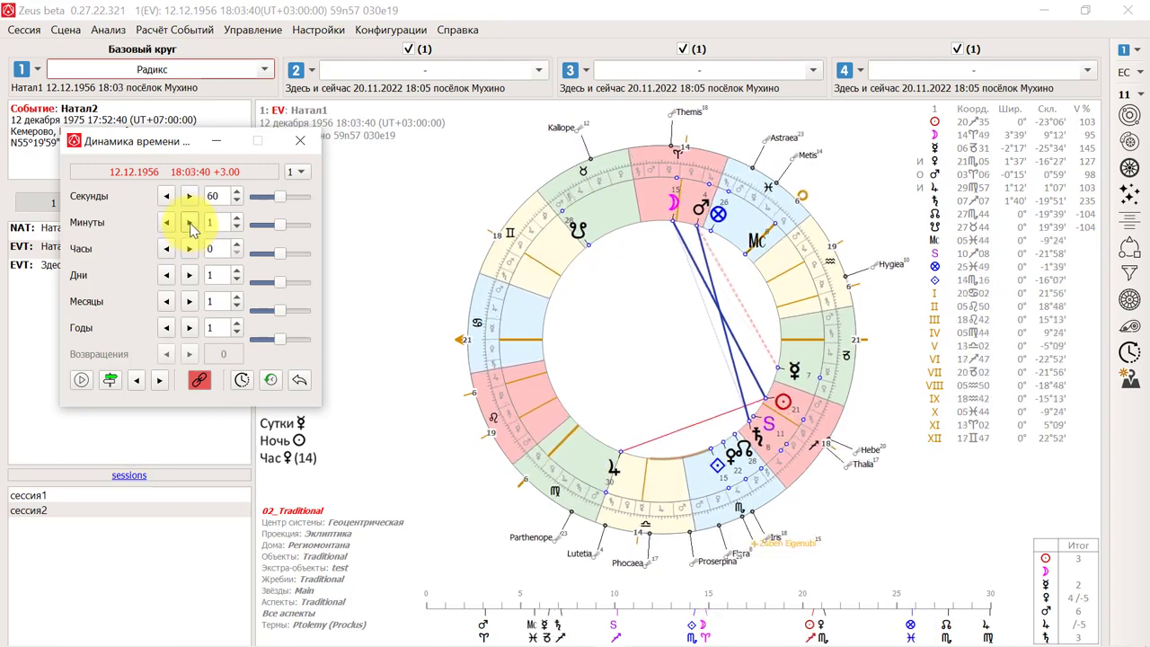
left_click(207, 388)
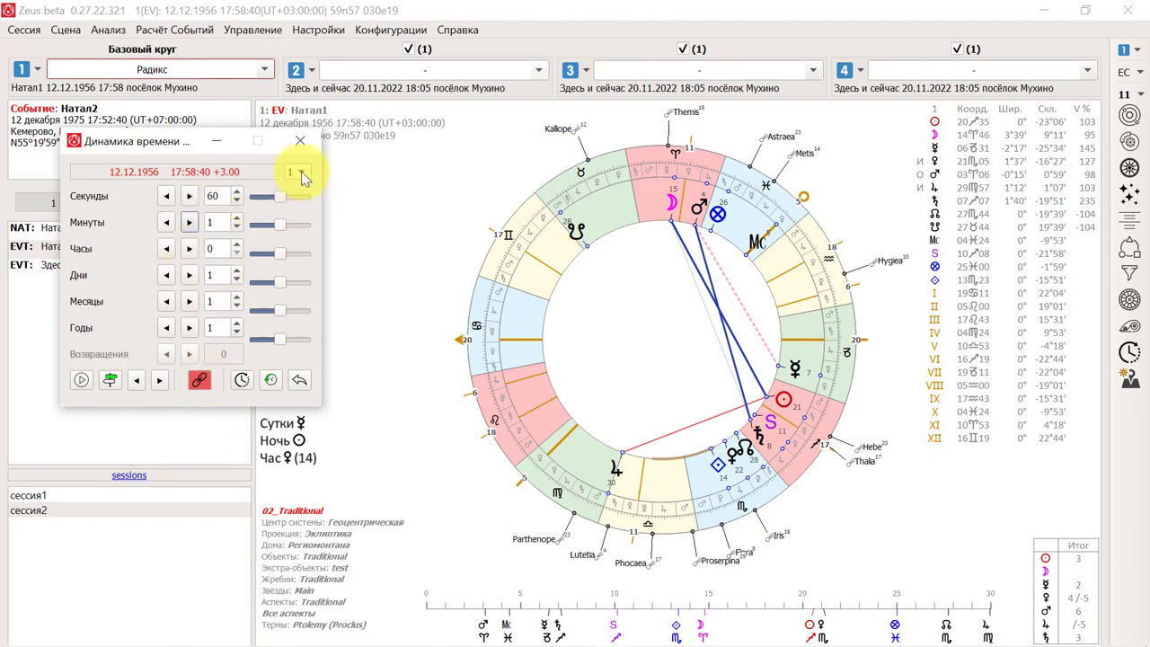
scroll(302, 177, "down", 1)
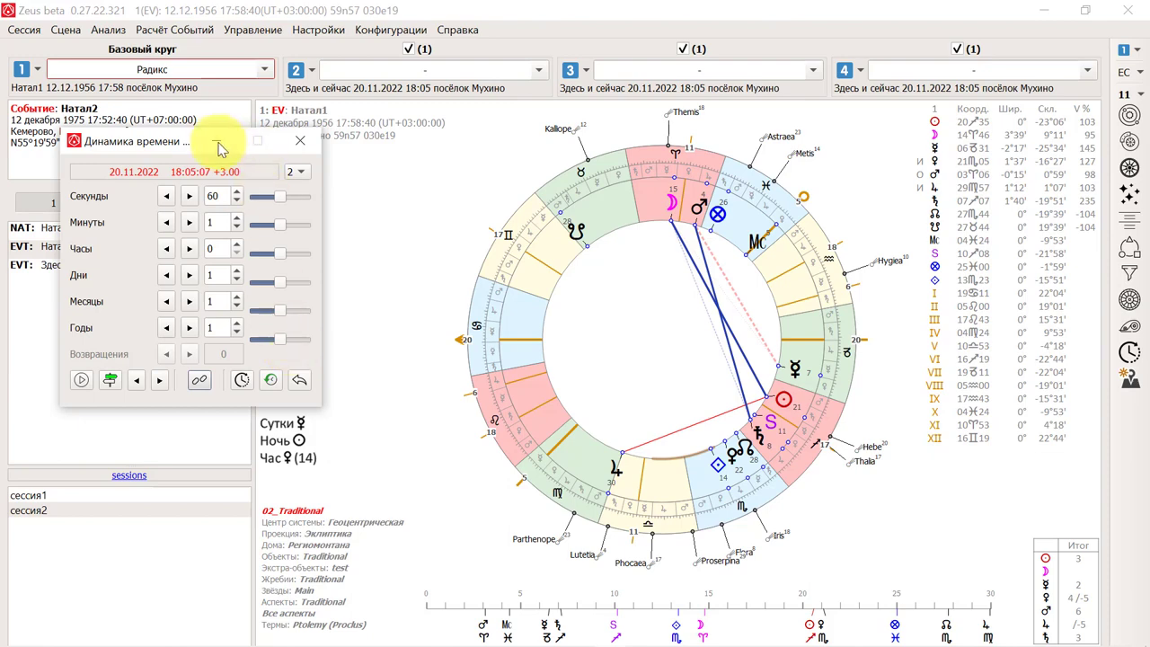
left_click_drag(167, 144, 229, 334)
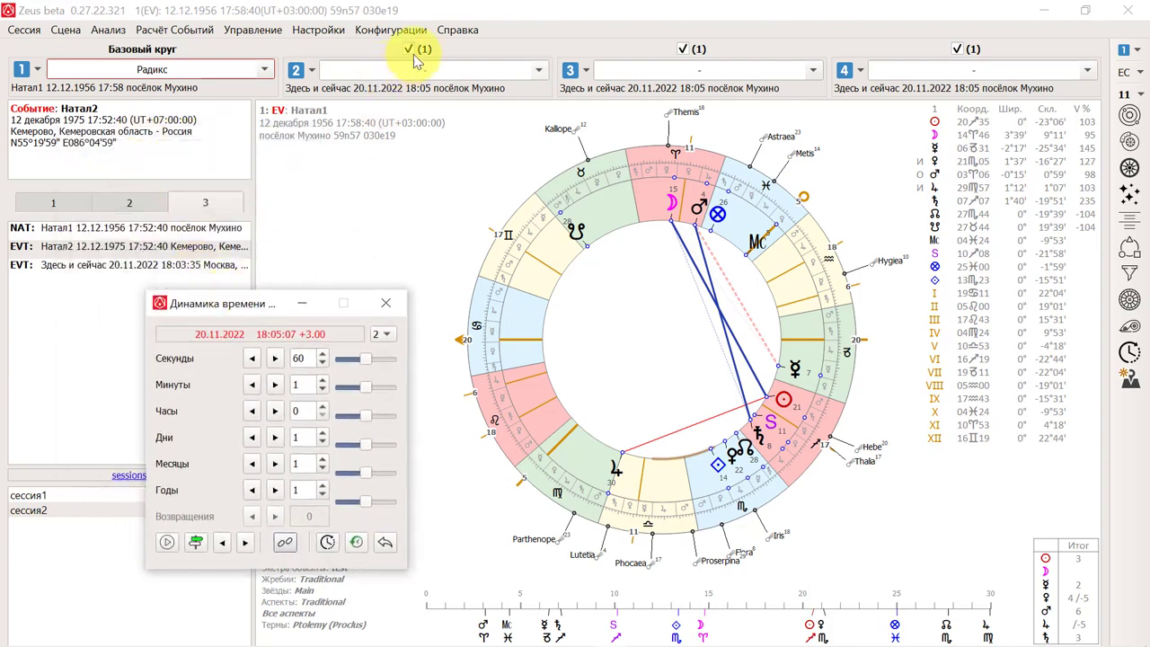
Apply the 05_Uranian configuration and close the Динамика времени window
left_click(405, 28)
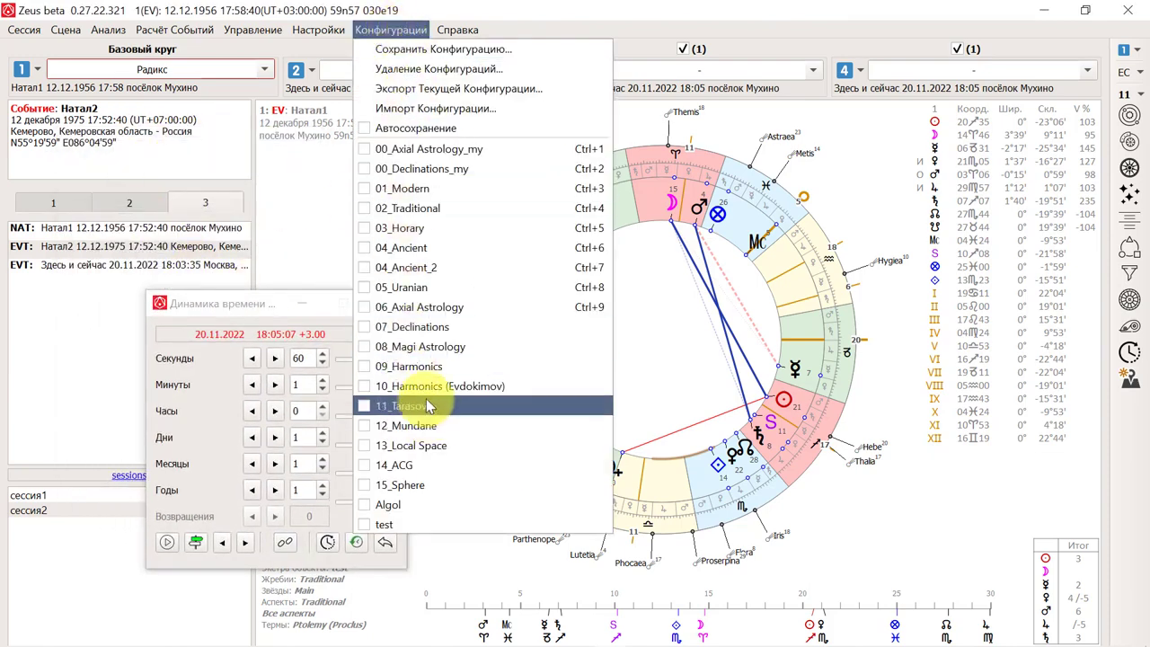
left_click(428, 298)
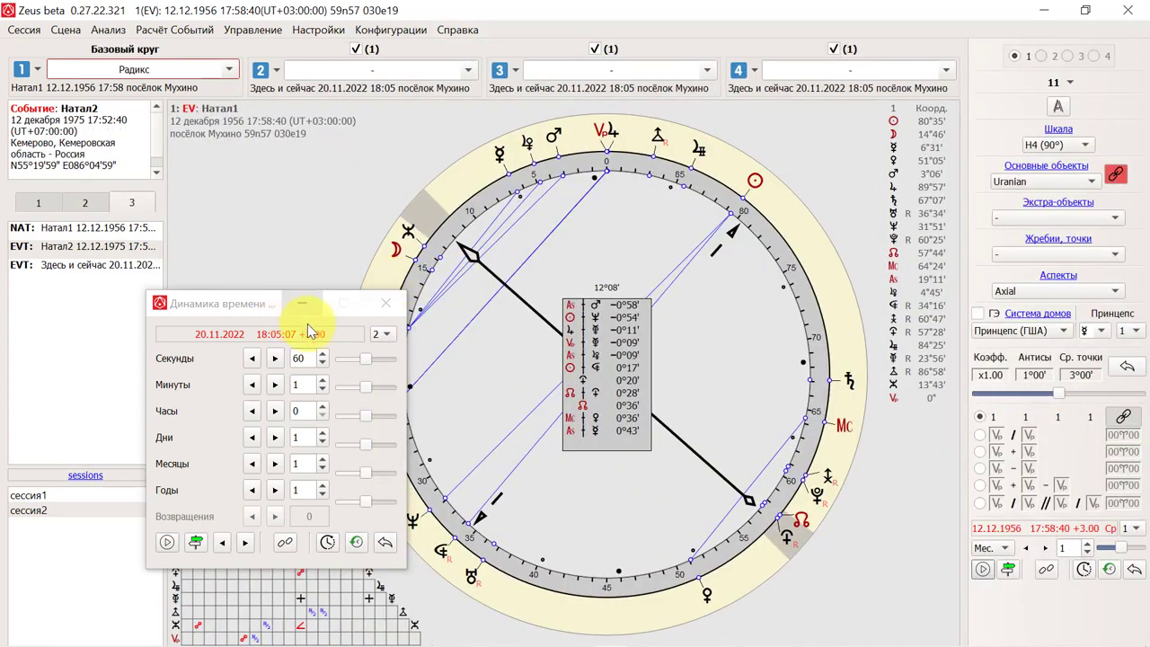
left_click(386, 302)
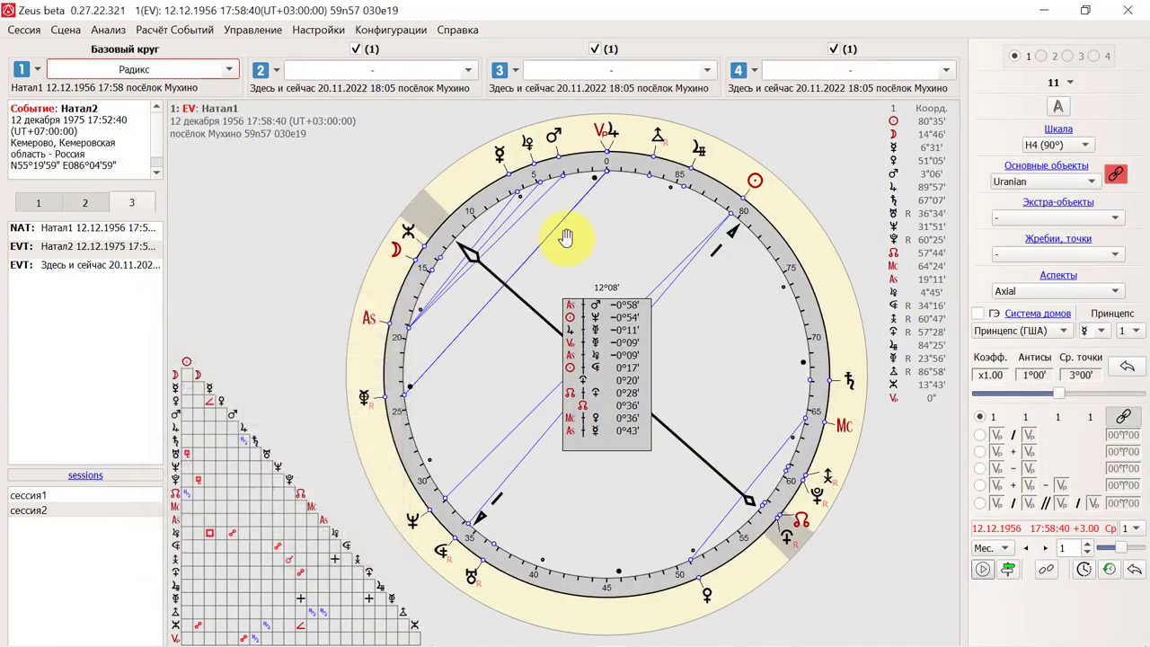
Put Натал1 back in circle 1, set circle 2 to Дирекция солнечной дуги and circle 3 to Транзит
left_click(81, 231)
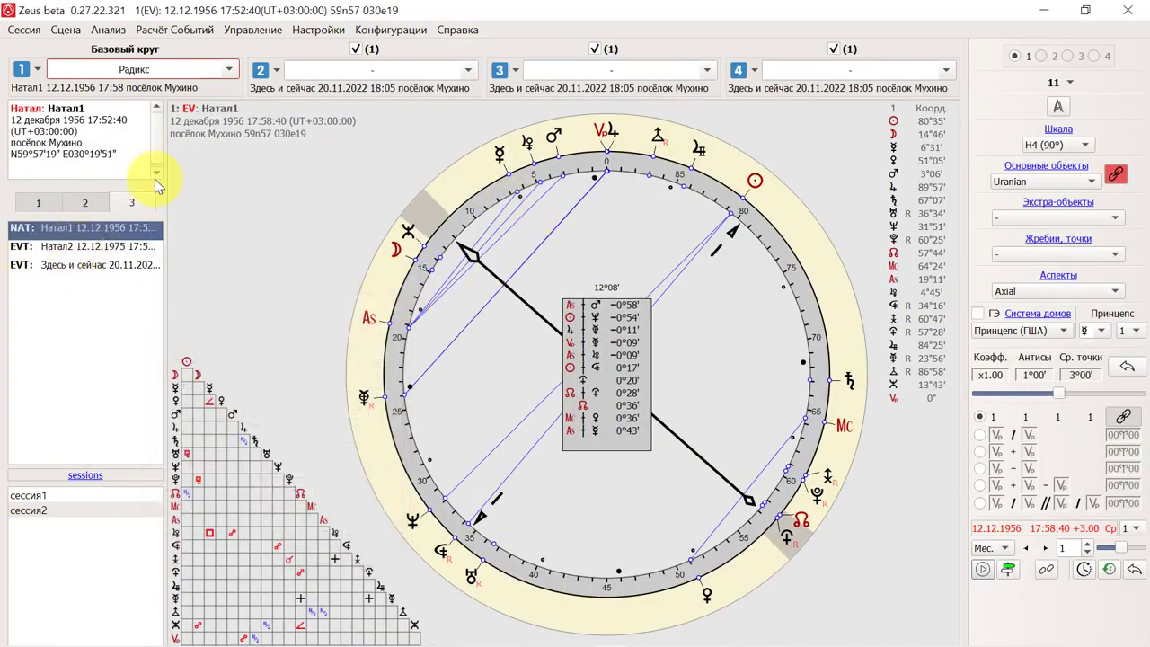
left_click(471, 71)
left_click(404, 258)
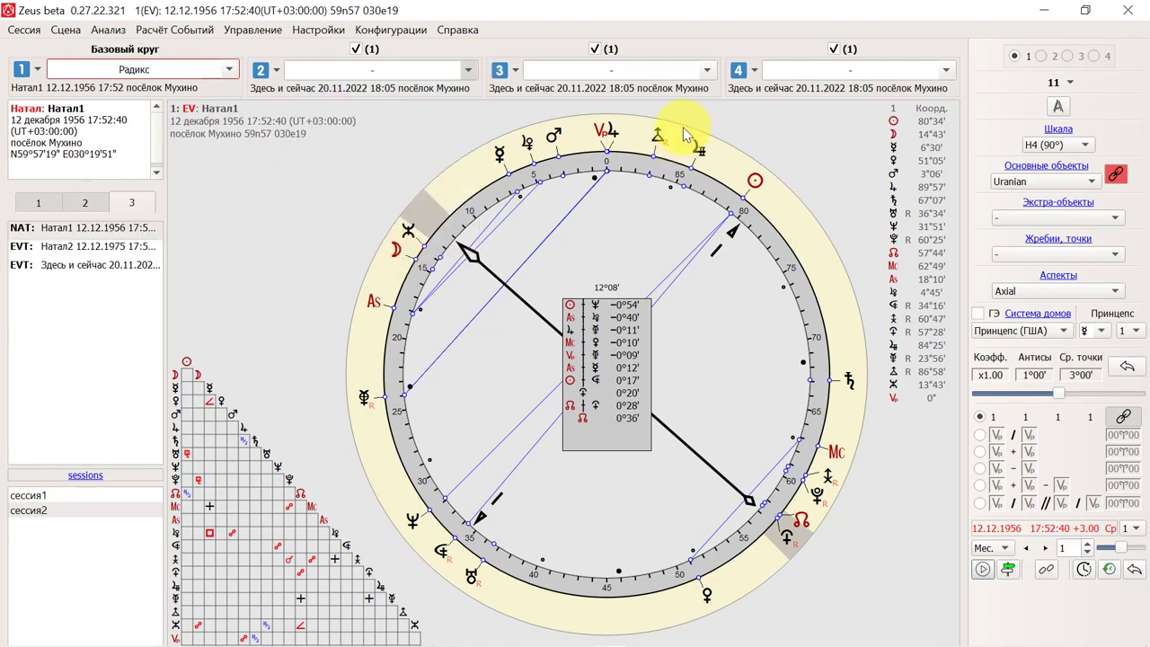
left_click(708, 71)
left_click(639, 115)
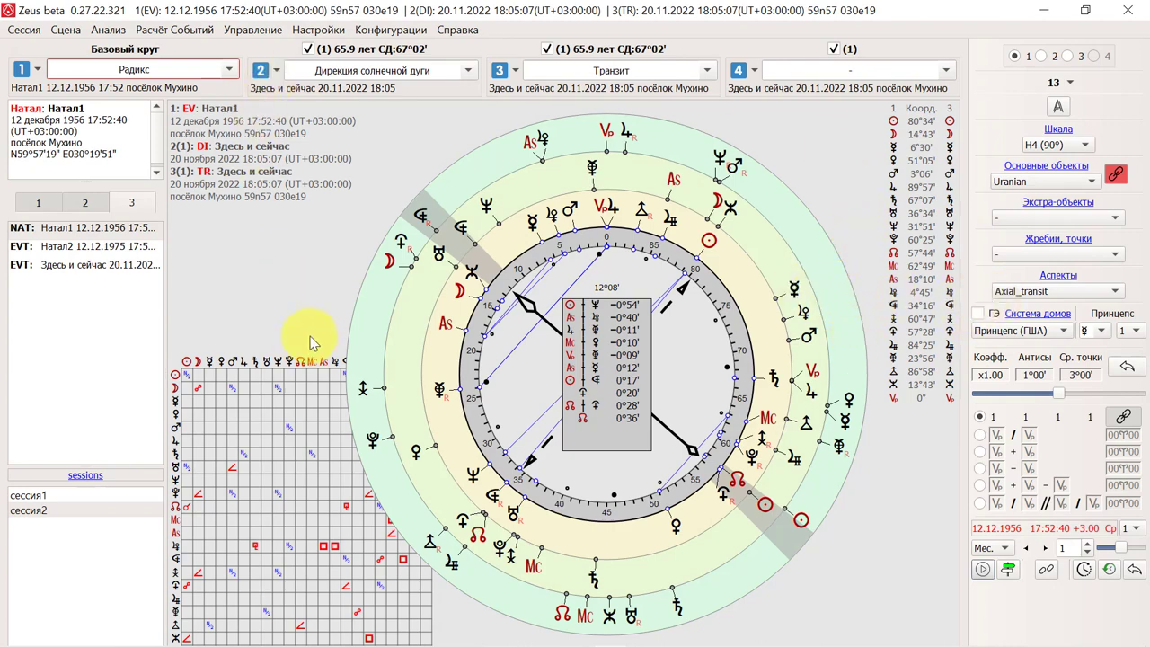
Hide the scene tables and advance circle 3's transit date by two one-month steps to 20.01.2023
key("t")
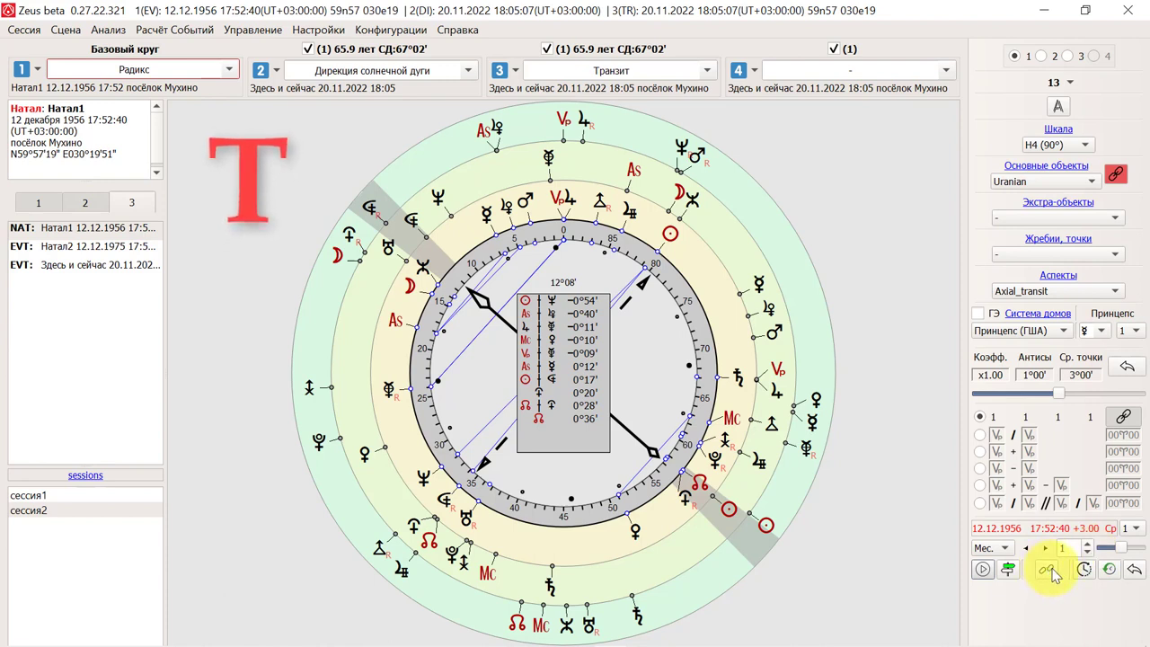
scroll(1136, 529, "down", 2)
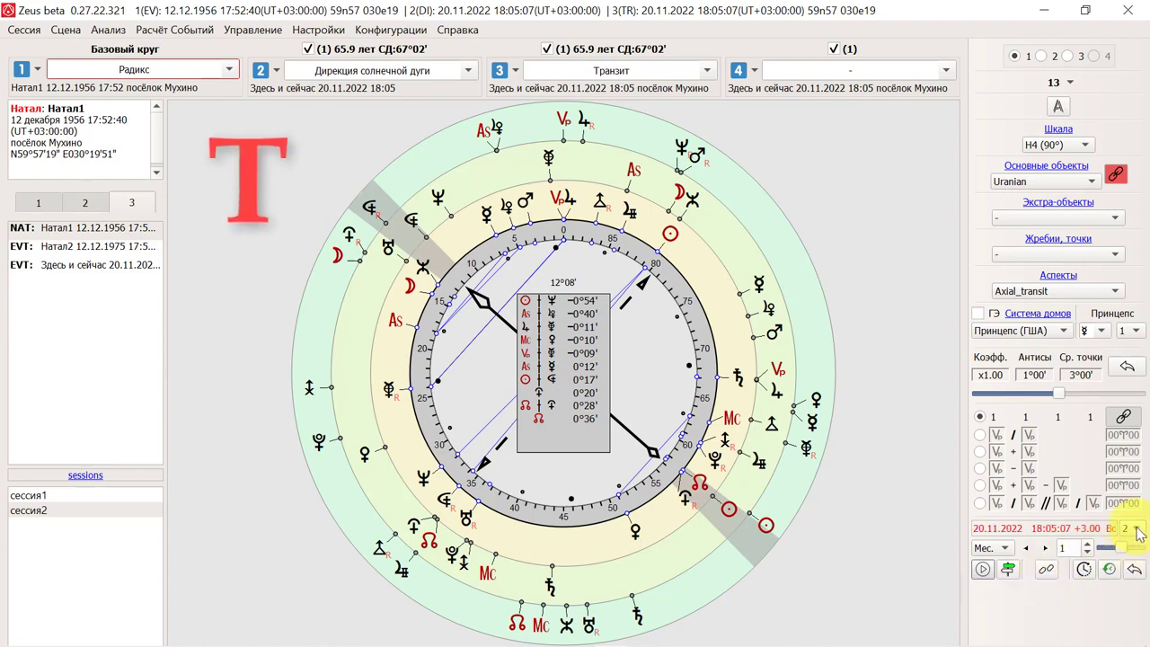
left_click(1045, 550)
left_click(1046, 550)
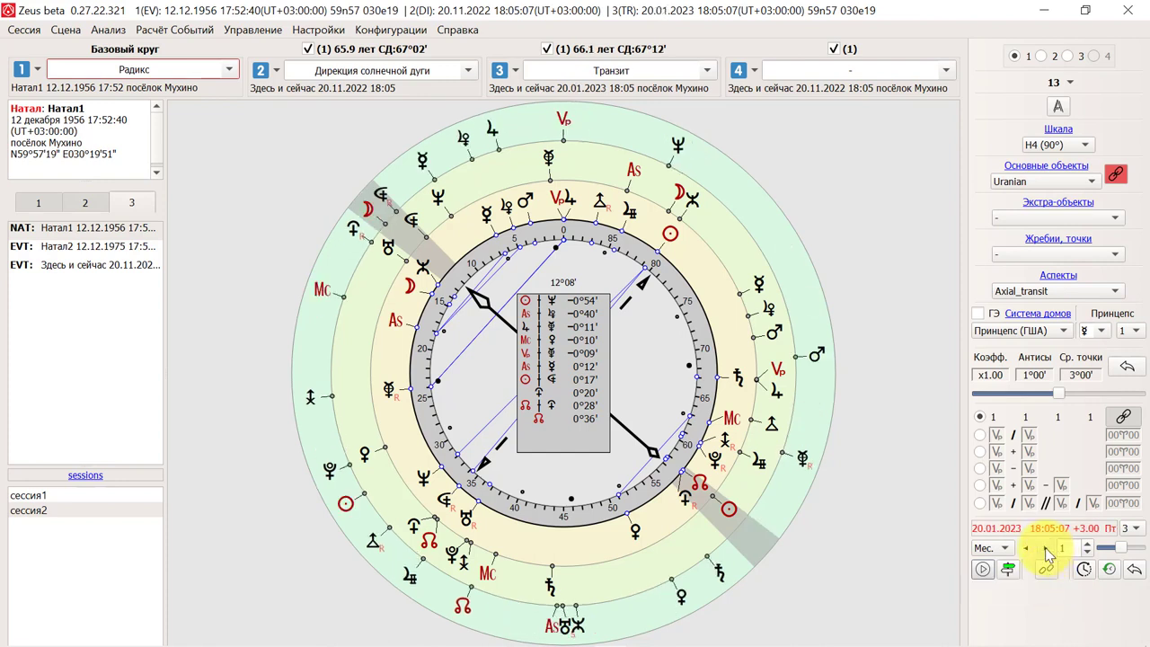
Advance circle 3's transit date in one-month steps to 20.09.2023
left_click(1046, 550)
left_click(1046, 549)
left_click(1045, 550)
left_click(1045, 550)
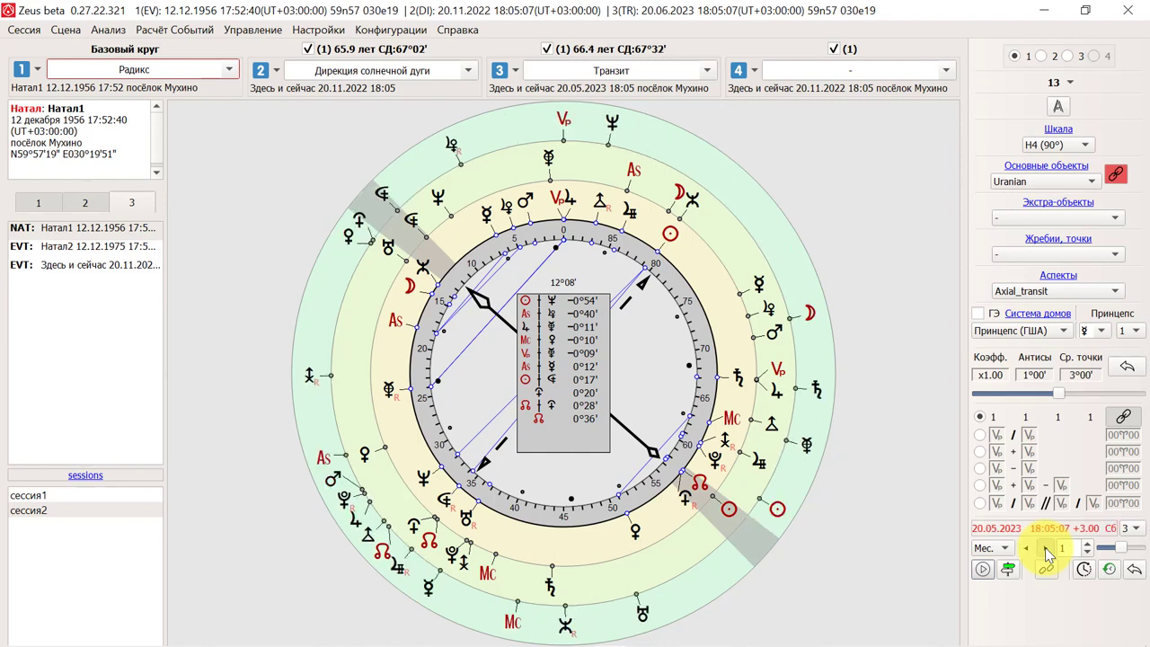
left_click(1046, 549)
left_click(1046, 550)
left_click(1046, 550)
left_click(1045, 549)
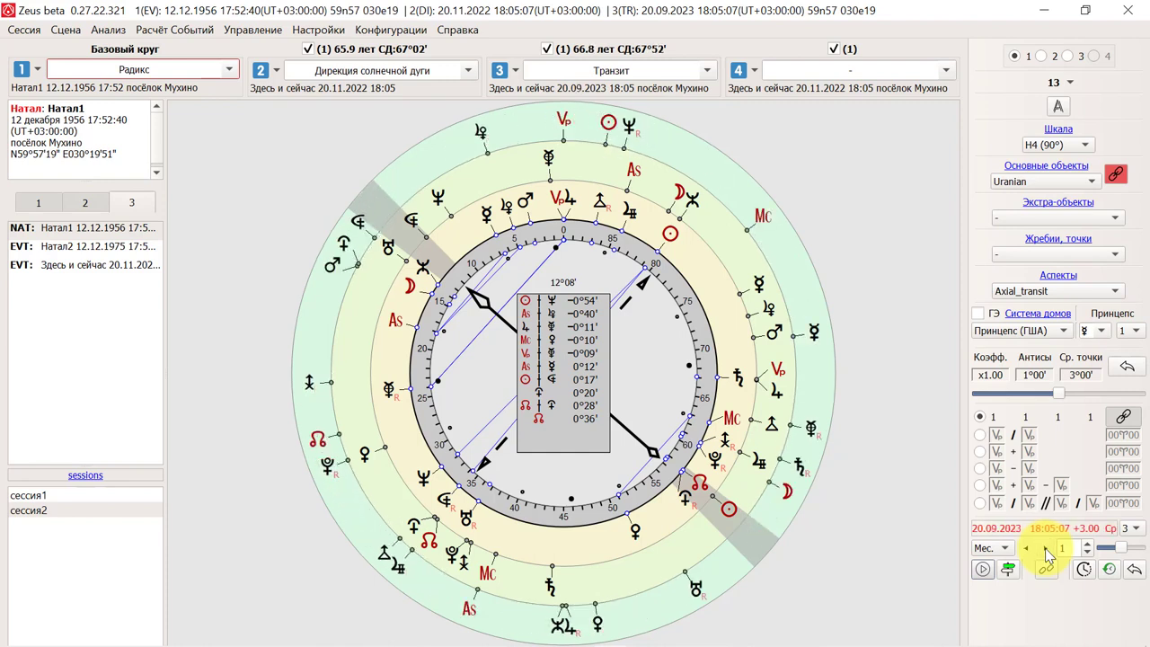
Reset circle 3's transit date to 20.11.2022 and link the circles for shared time changes
left_click(1134, 571)
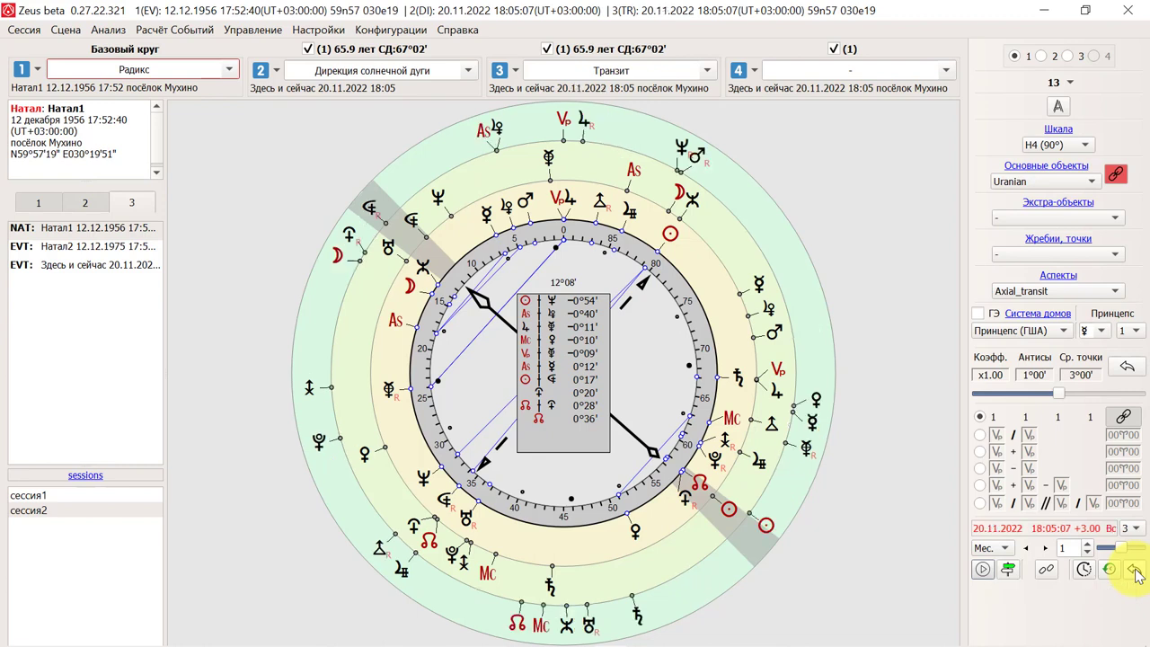
left_click(1046, 572)
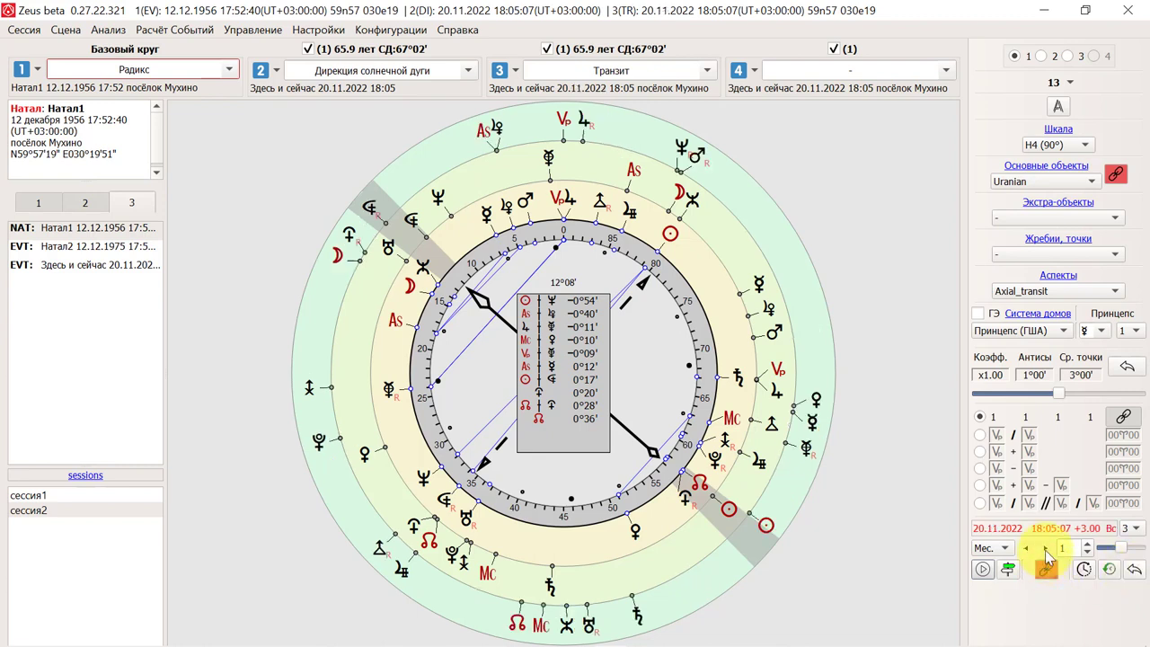
Advance the linked circles in one-month steps to 20.09.2024, and unlink them
left_click(1046, 551)
left_click(1046, 550)
left_click(1046, 551)
left_click(1046, 551)
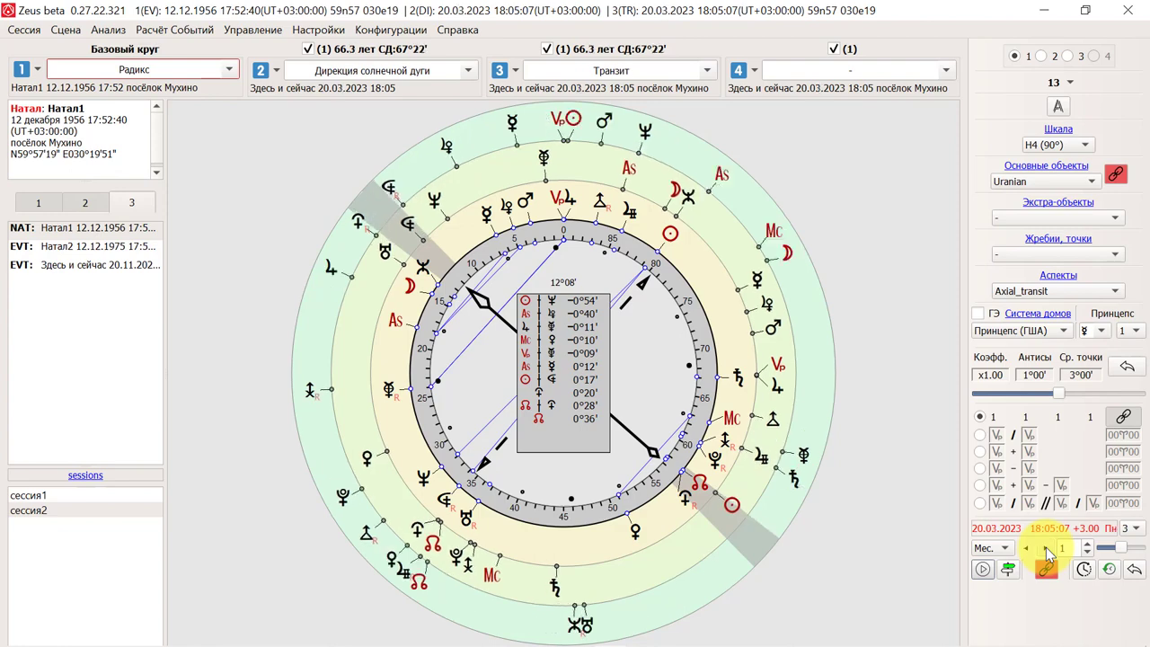
left_click(1046, 550)
left_click(1046, 550)
left_click(1046, 550)
left_click(1046, 551)
left_click(1047, 550)
left_click(1046, 550)
left_click(1046, 550)
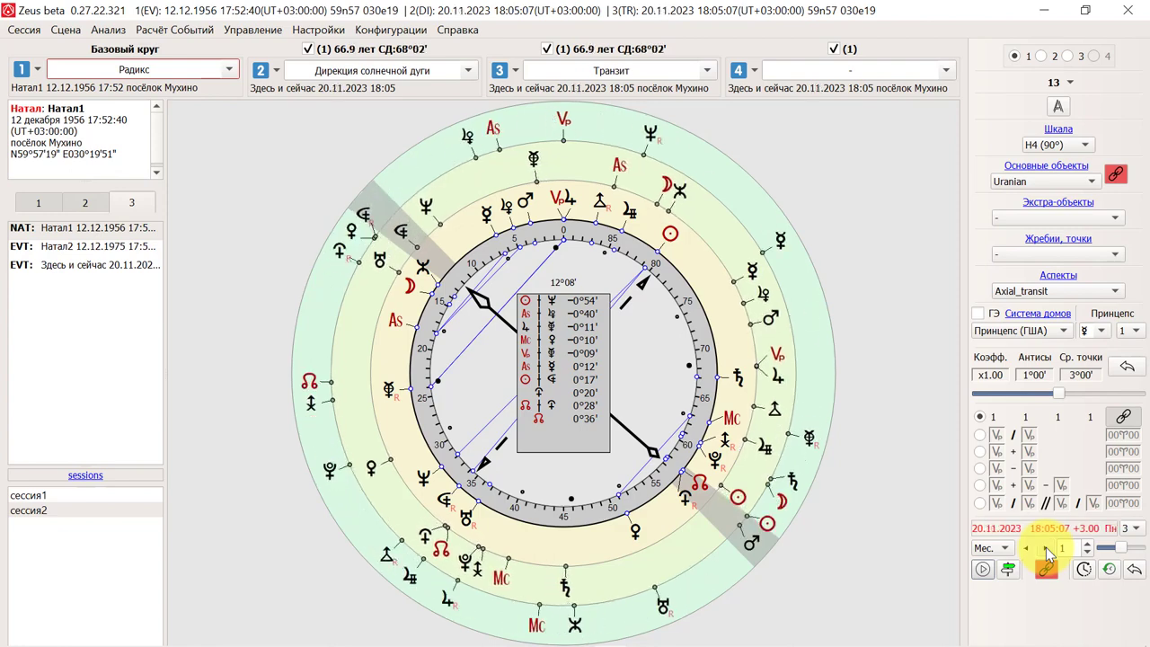
left_click(1046, 551)
left_click(1046, 550)
left_click(1046, 550)
left_click(1046, 549)
left_click(1046, 549)
left_click(1047, 550)
left_click(1046, 549)
left_click(1047, 549)
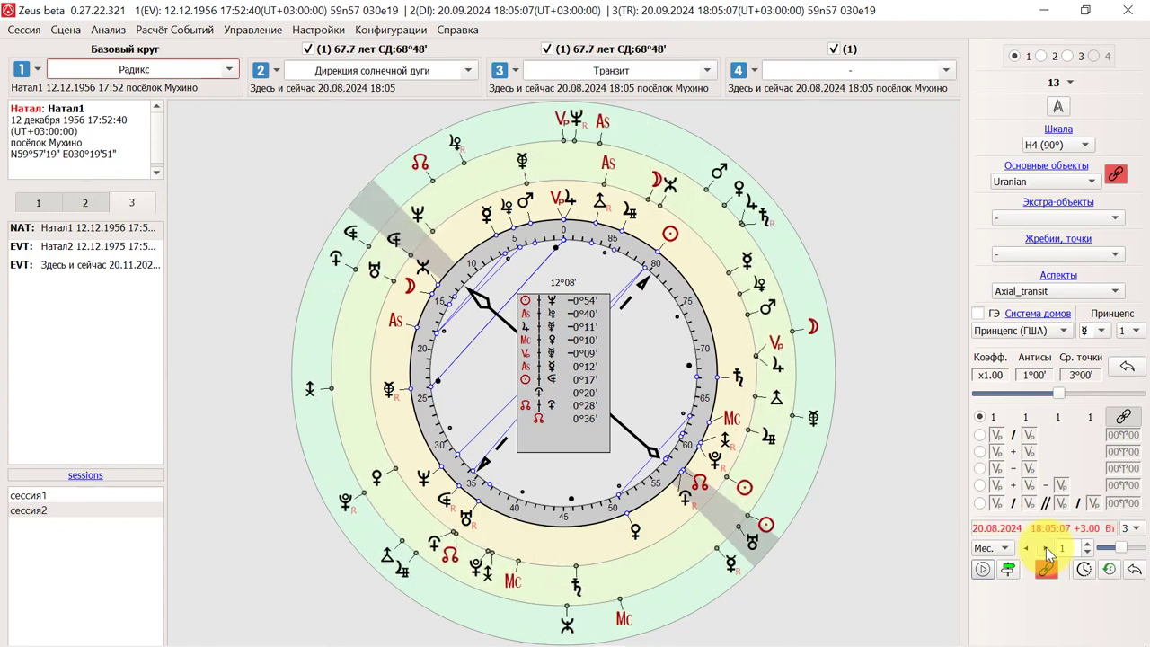
left_click(1046, 550)
left_click(1047, 549)
scroll(1046, 553, "down", 2)
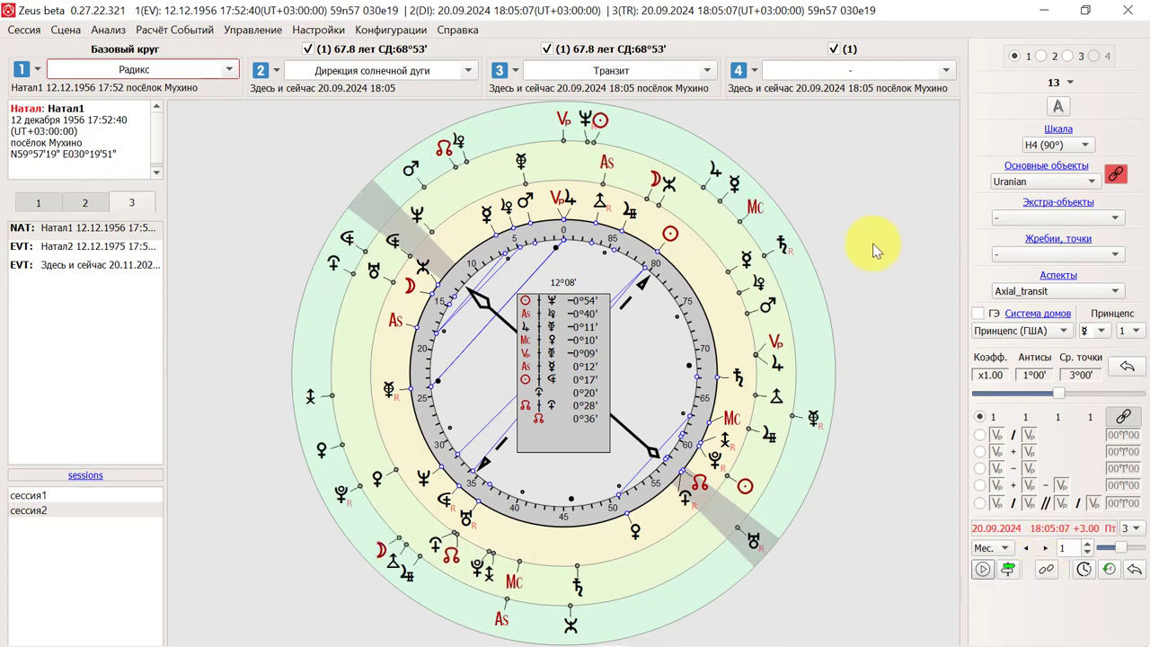
Show the dialog for saving the Натал1 event to a database file, and cancel it
right_click(73, 232)
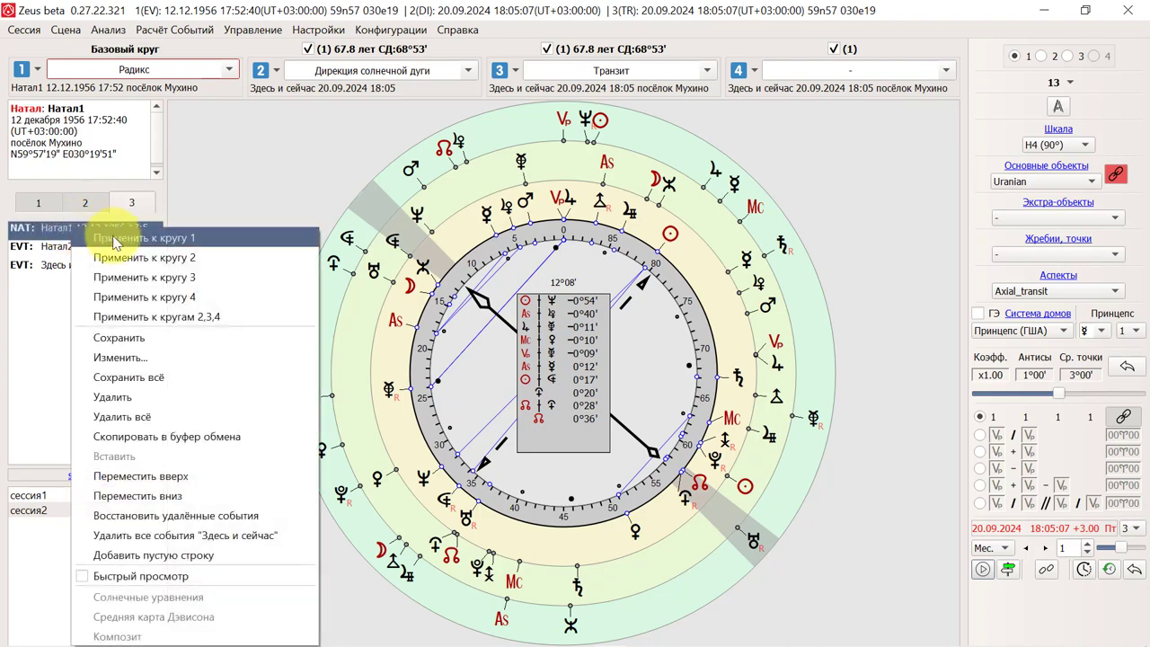
left_click(164, 337)
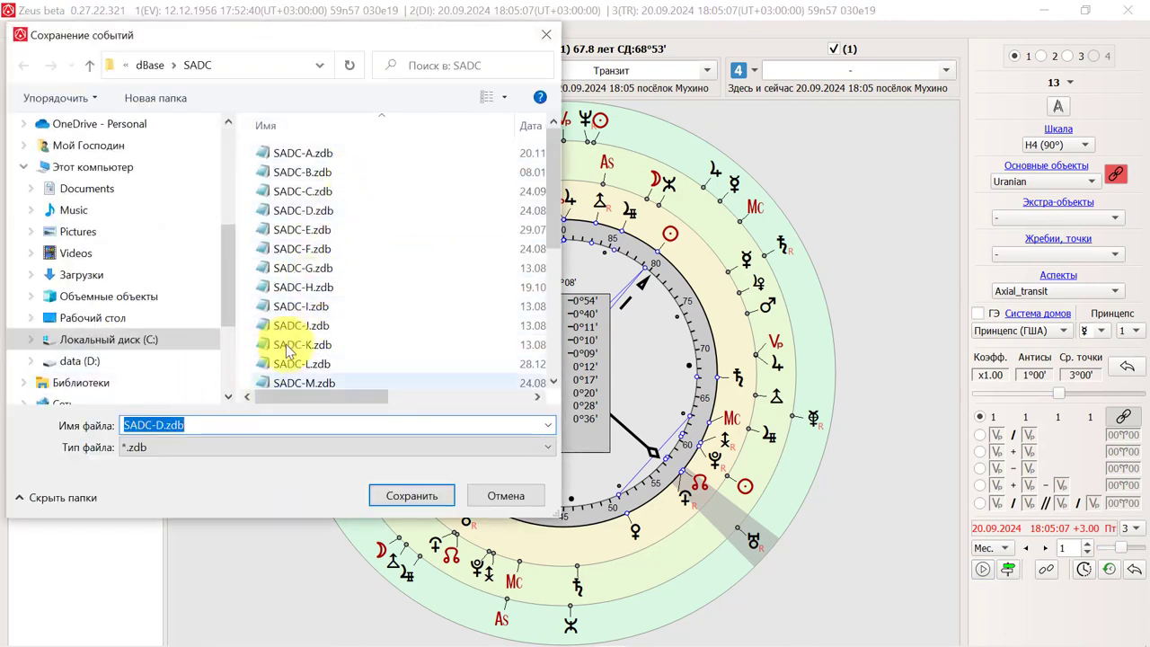
left_click(516, 500)
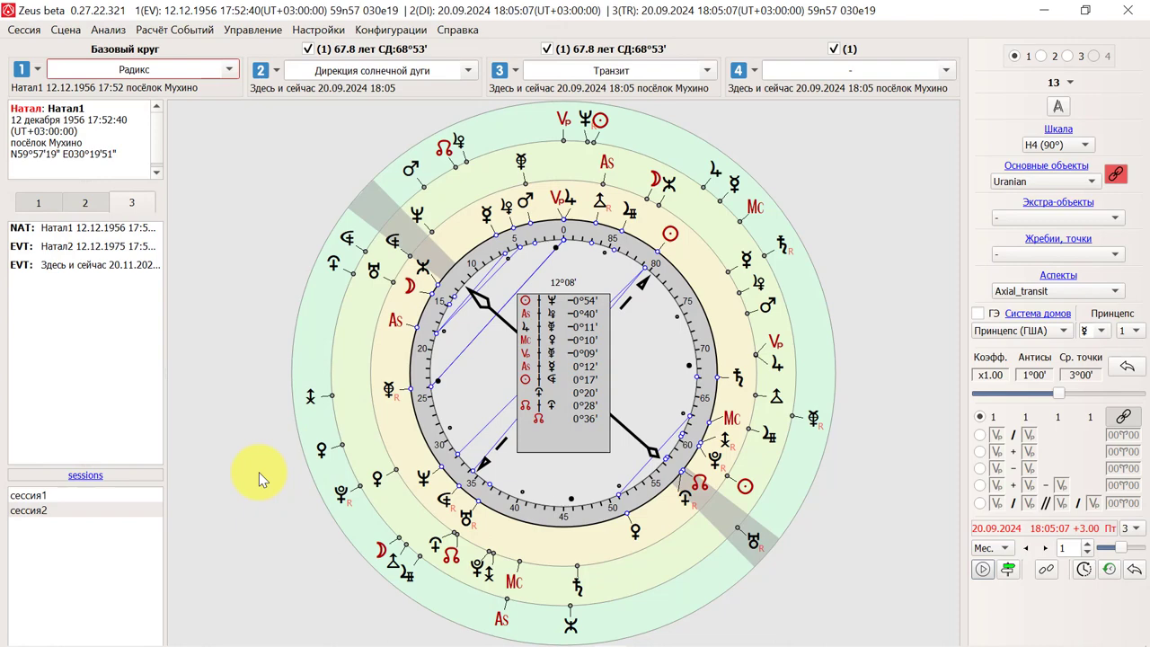
Open the event database, browse the SADC-I file, and view the actions available for event 39
key("ctrl+b")
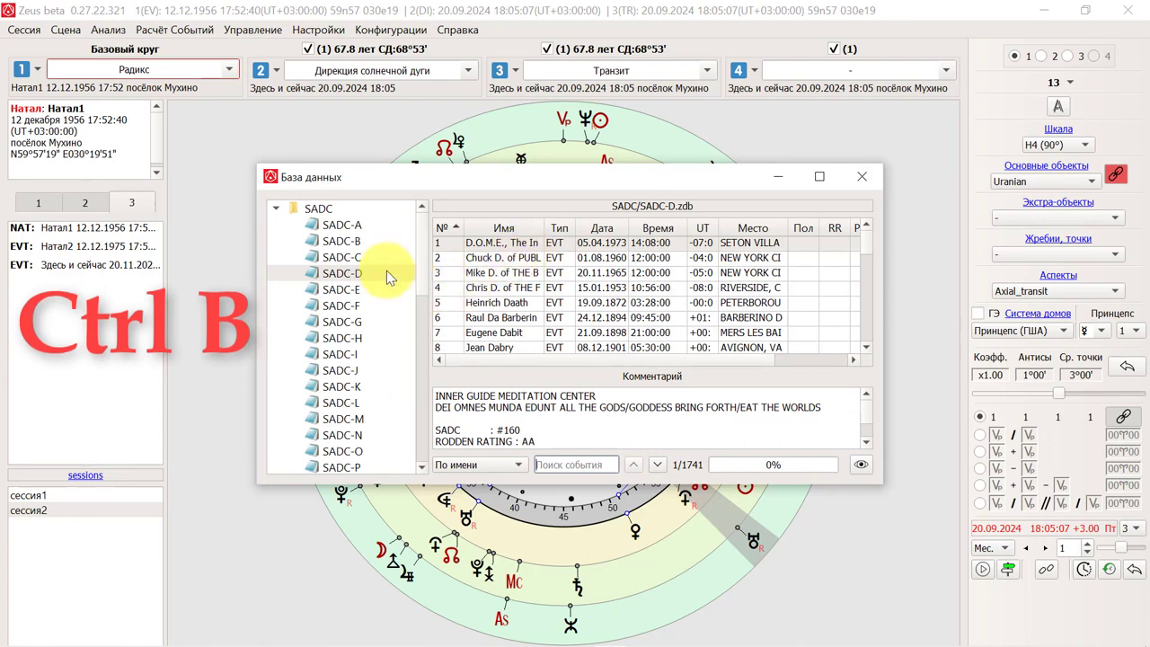
left_click(341, 306)
left_click(341, 353)
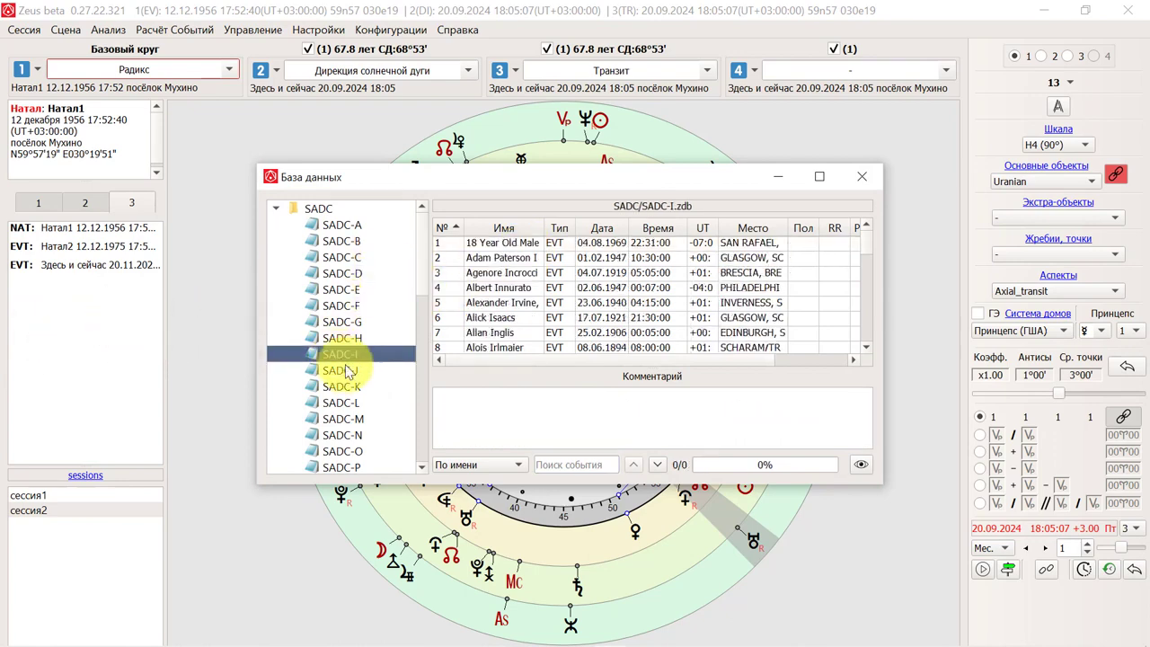
scroll(512, 280, "down", 12)
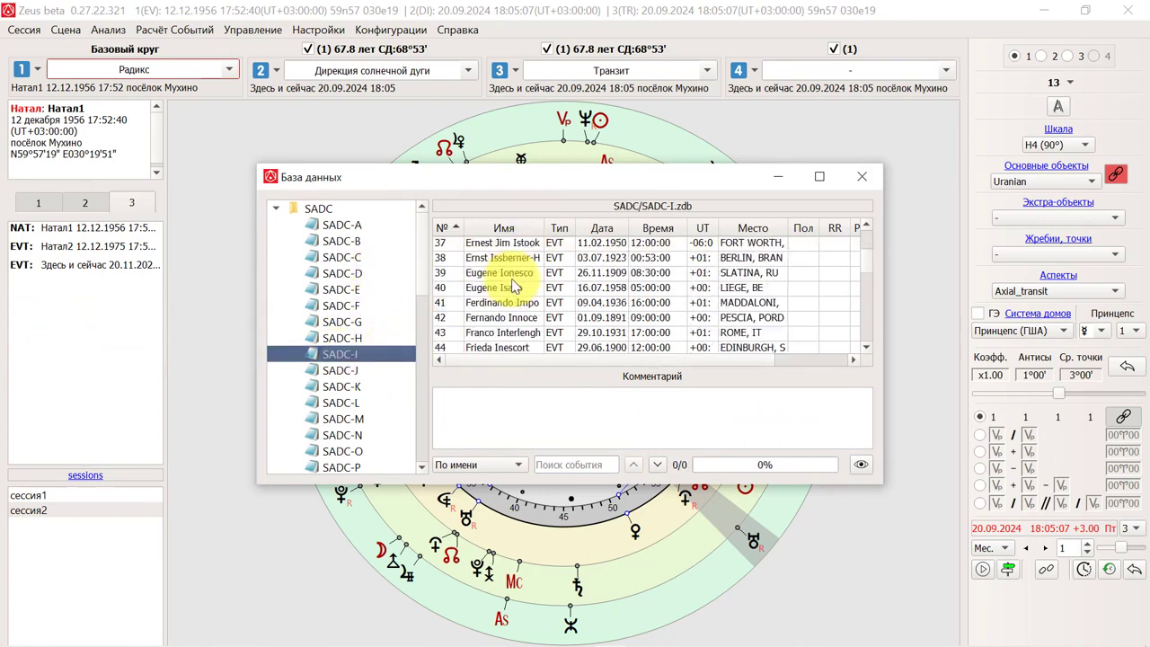
right_click(513, 274)
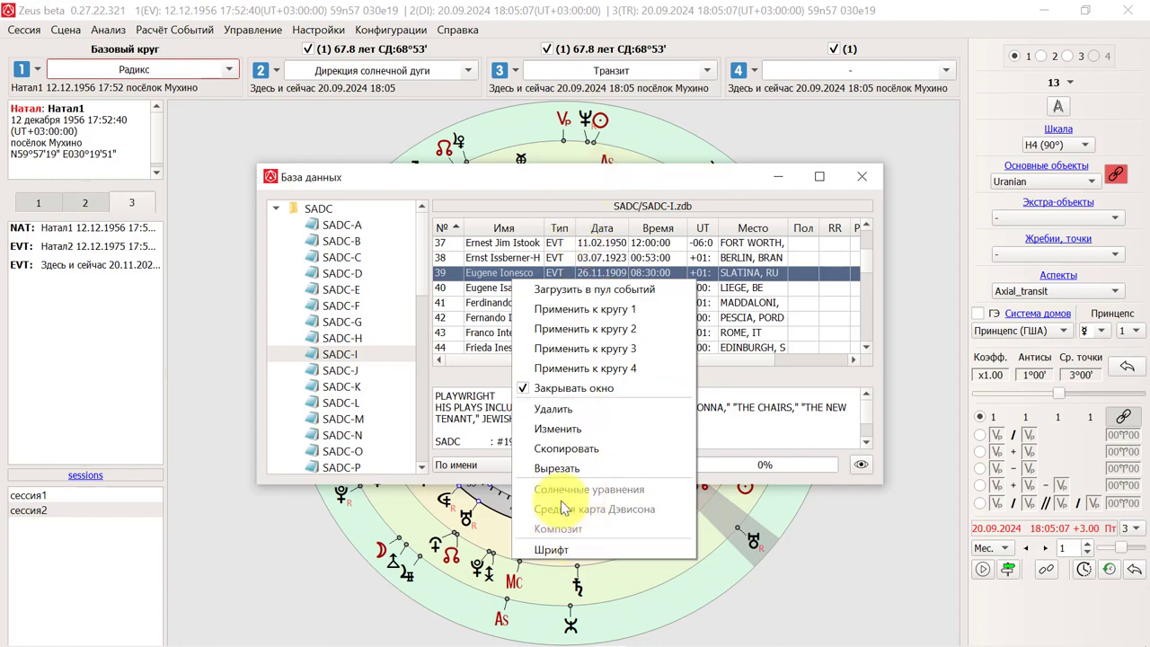
Select event 43 together with event 39, view the actions available for the pair, and close the database
left_click(486, 334, "ctrl")
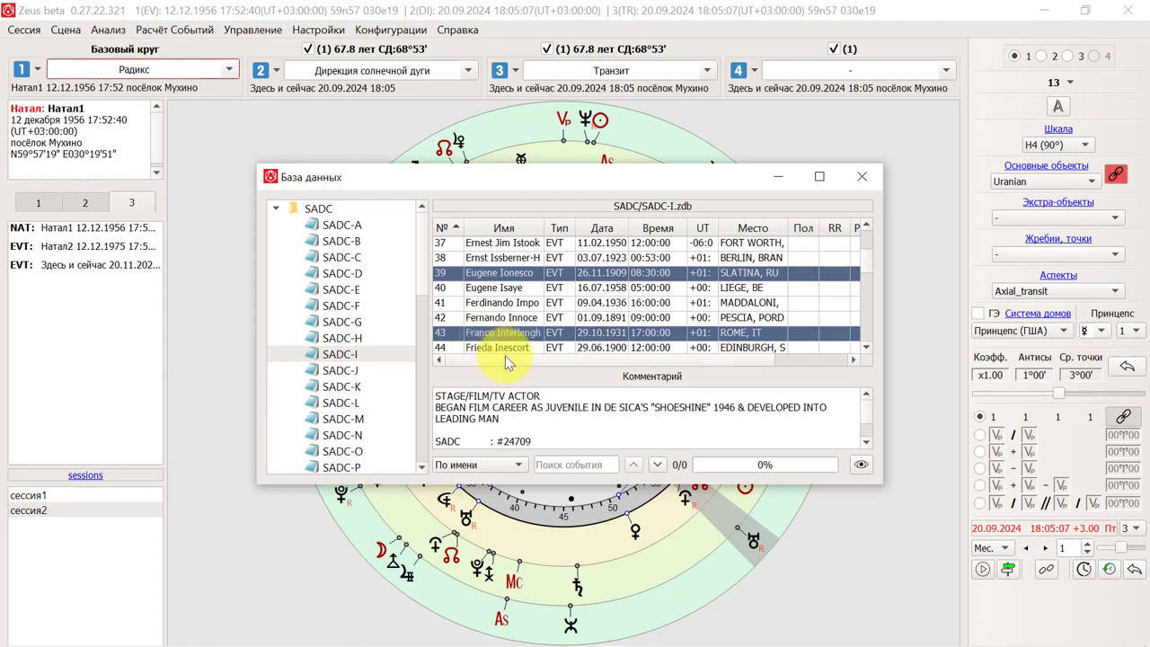
right_click(513, 334)
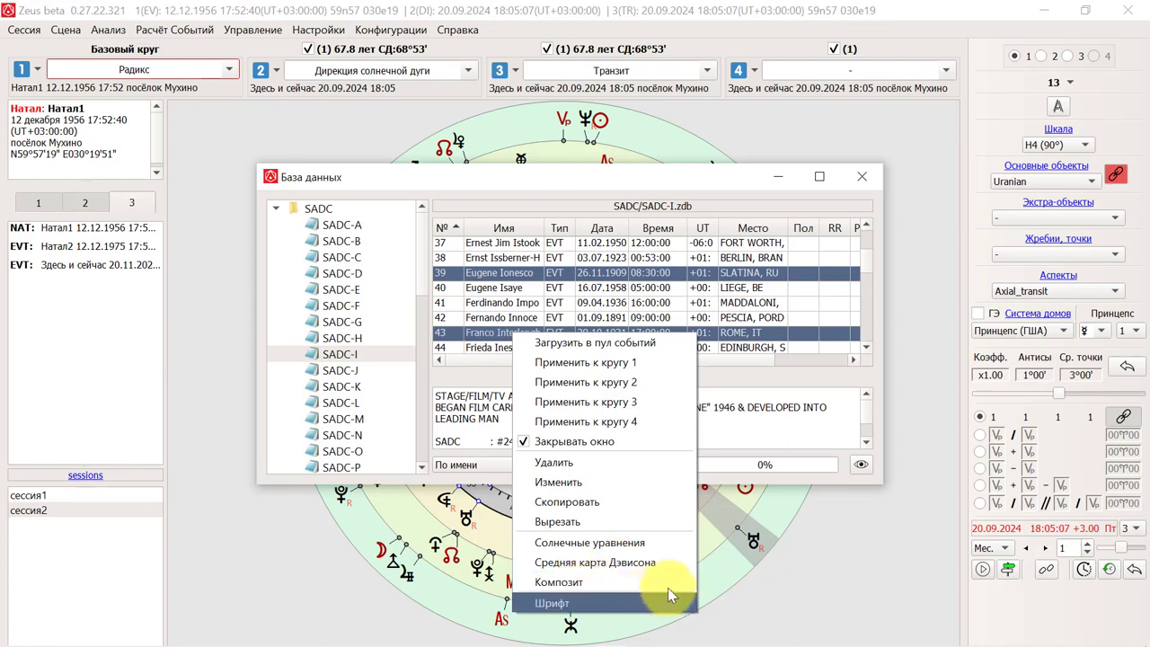
left_click(712, 177)
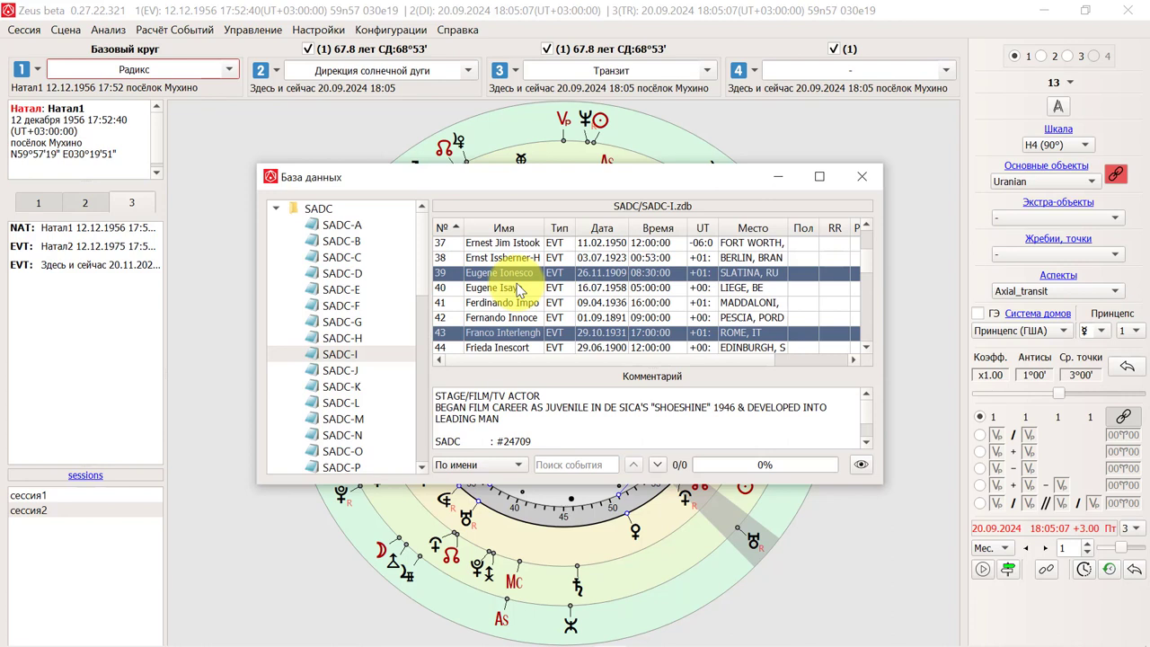
left_click(863, 176)
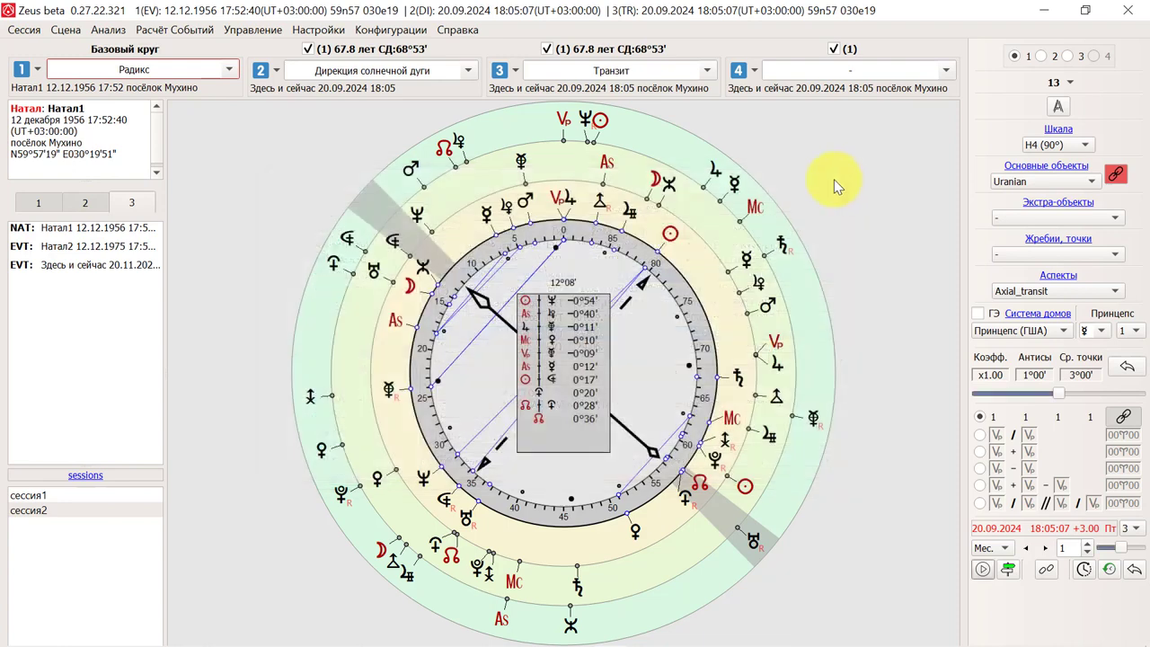
Select Натал1 and Натал2 together in the event pool and view the actions available for the pair
left_click(81, 248)
left_click(79, 230, "shift")
right_click(80, 233)
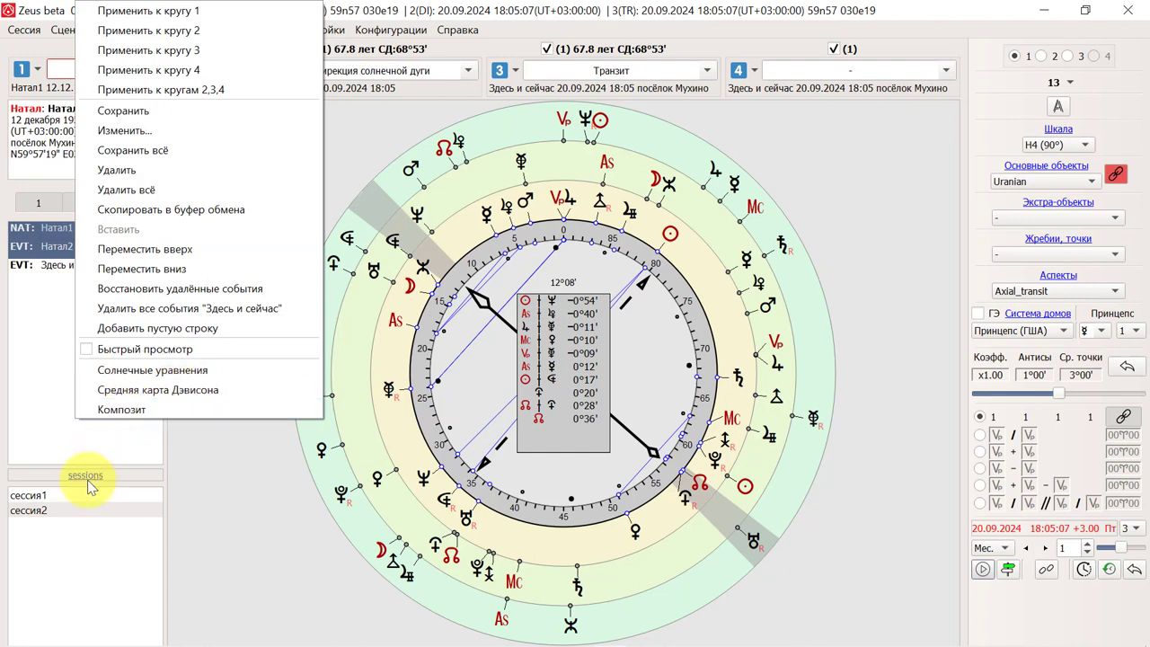
left_click(38, 367)
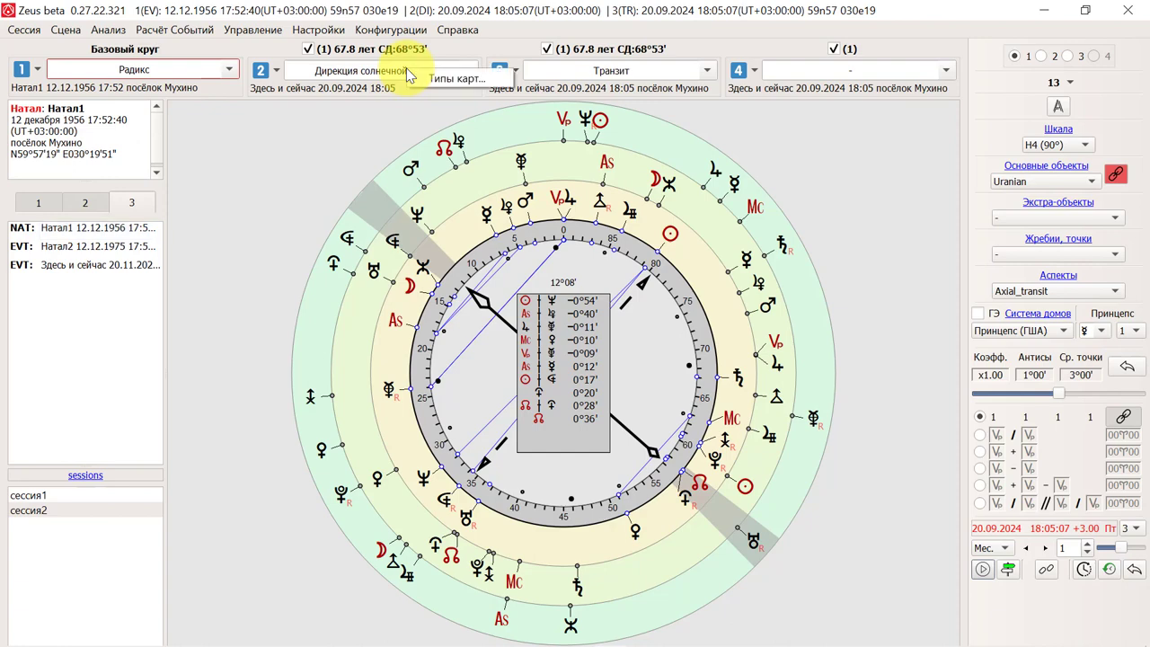
Open the Типы карт settings and look through the chart types in the Uranian set
left_click(449, 79)
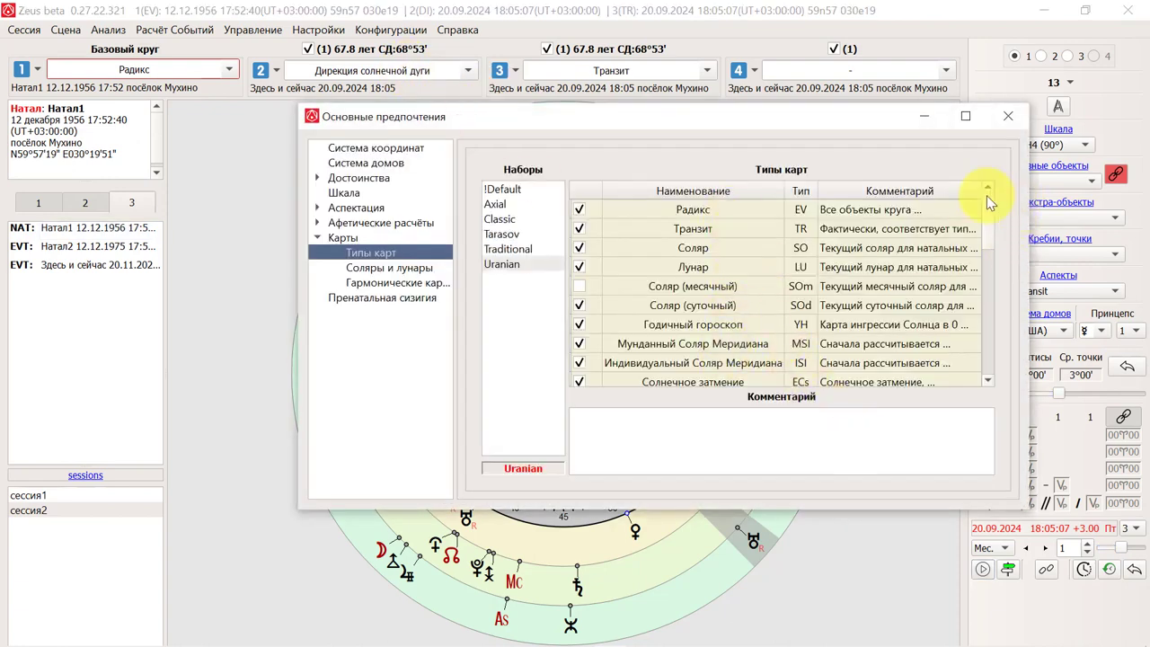
left_click_drag(986, 195, 993, 218)
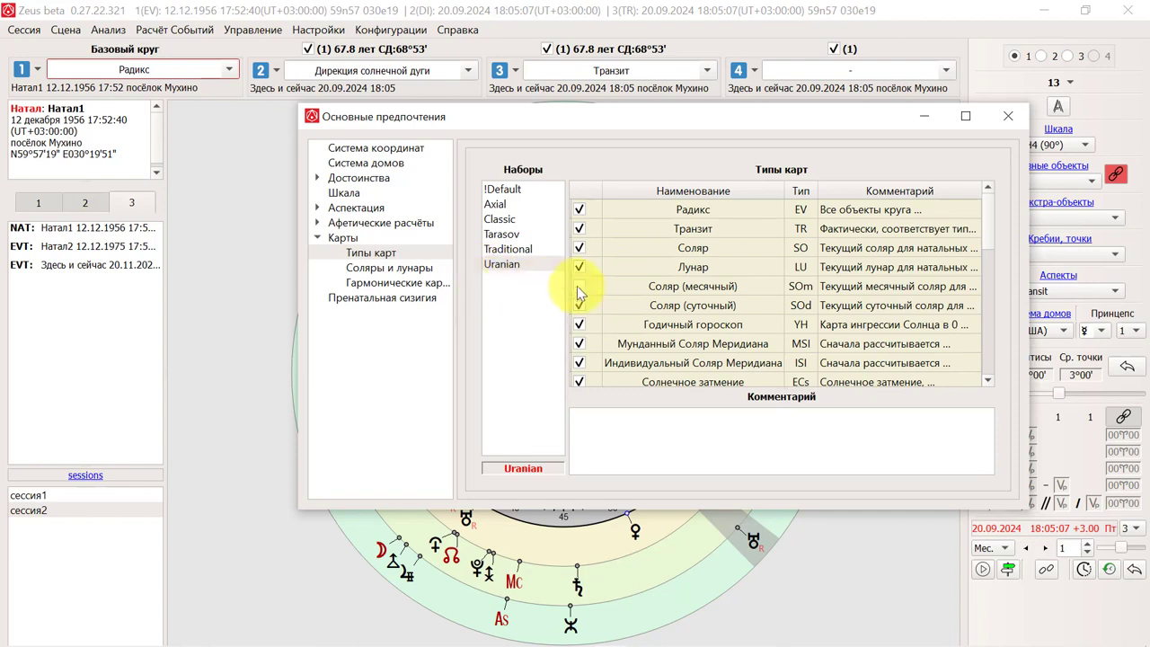
scroll(708, 264, "down", 2)
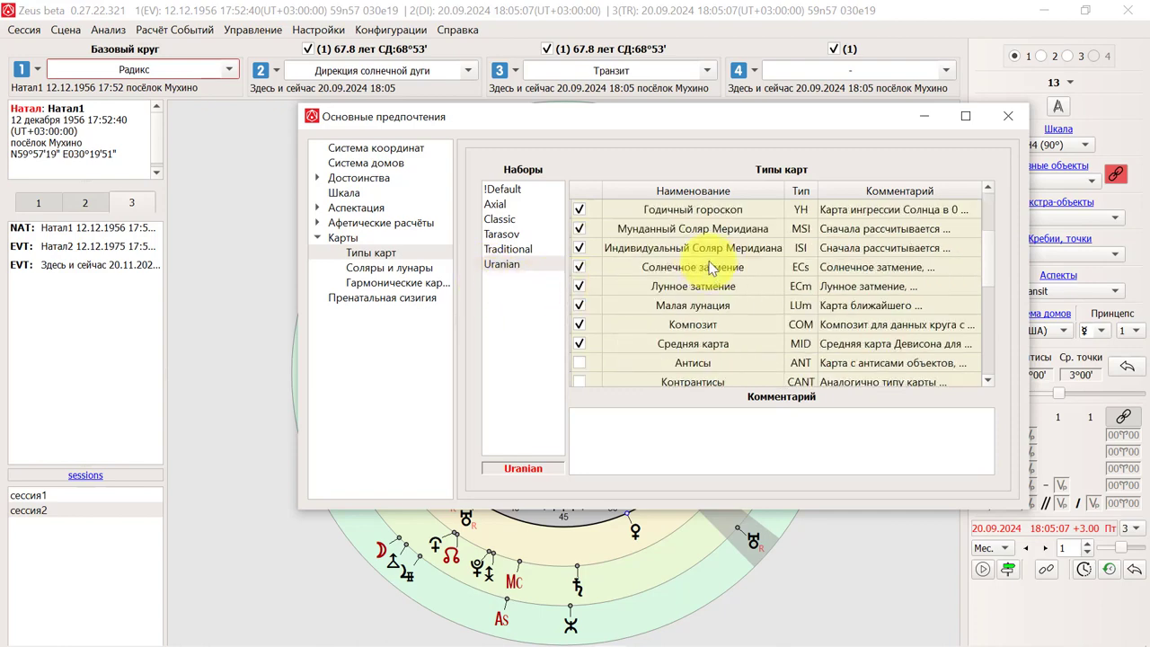
scroll(710, 268, "down", 3)
scroll(709, 268, "up", 2)
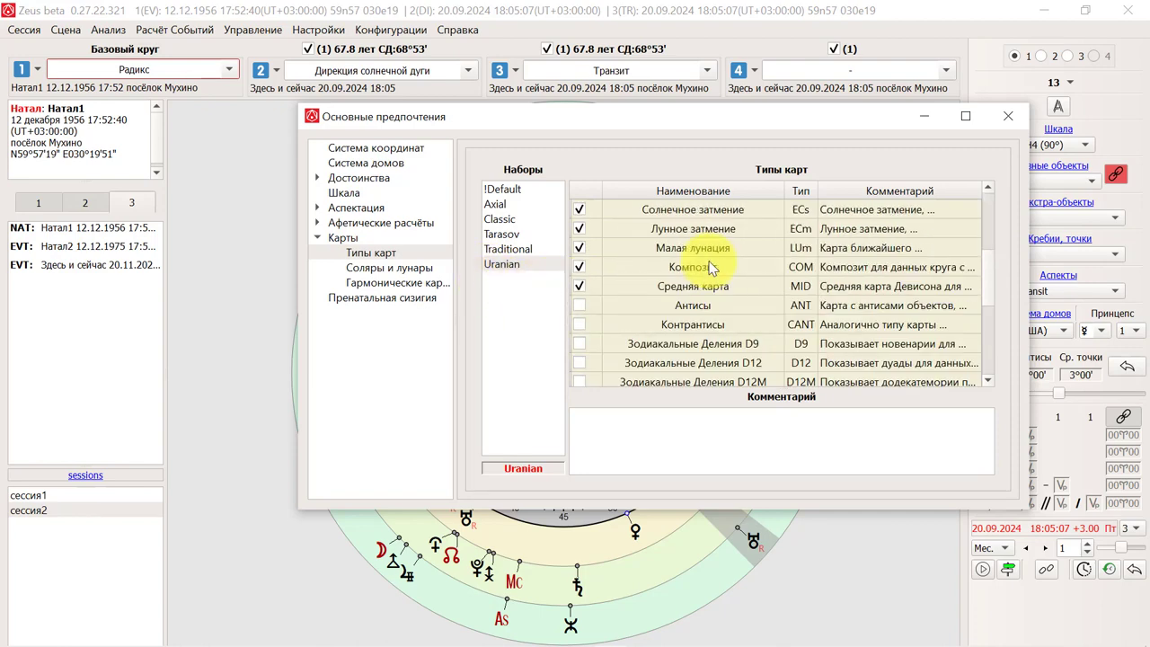
scroll(710, 267, "up", 1)
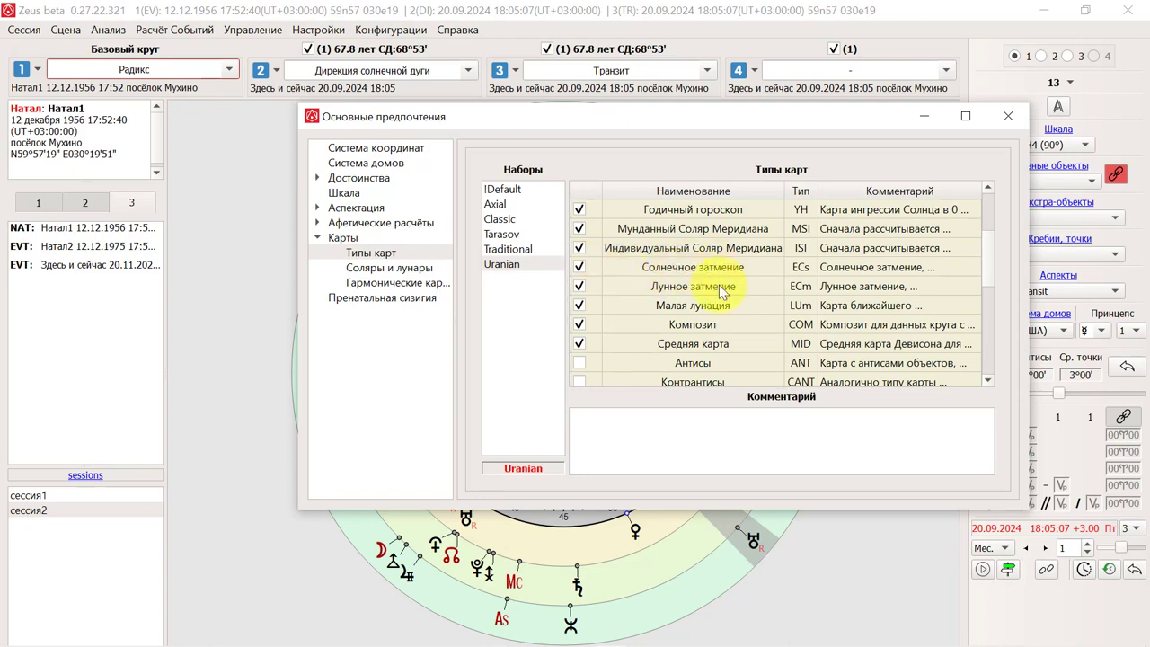
scroll(719, 285, "down", 4)
scroll(719, 284, "up", 3)
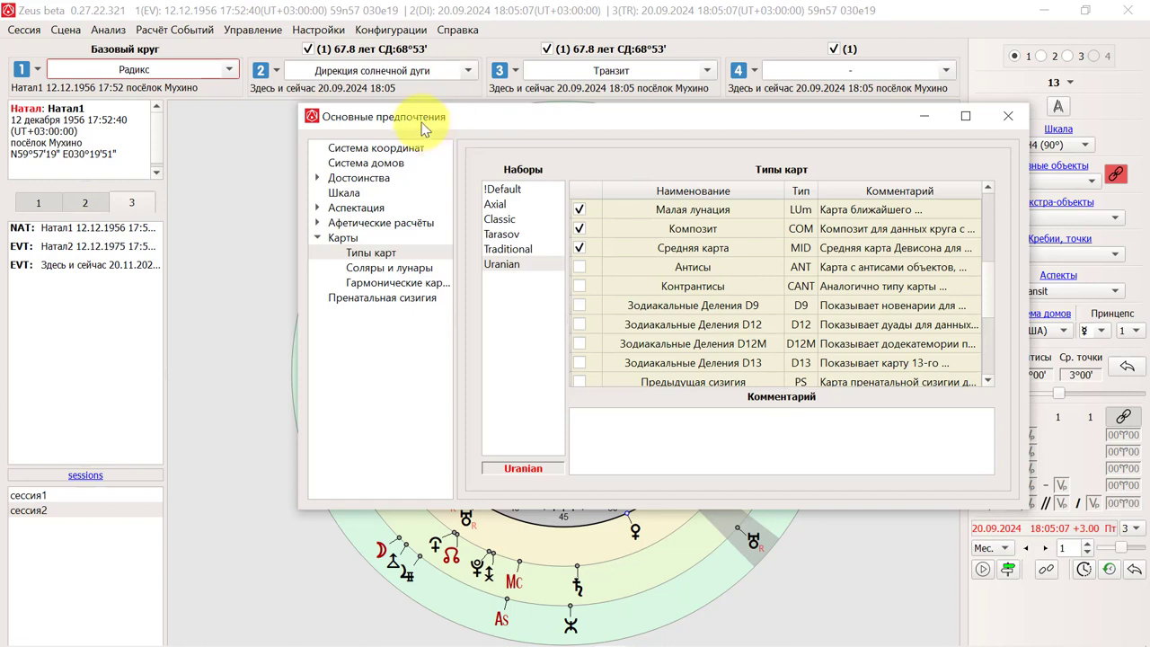
Insert an empty row above Предыдущая сизигия in the Uranian chart types, and close the preferences window
right_click(709, 306)
left_click(772, 388)
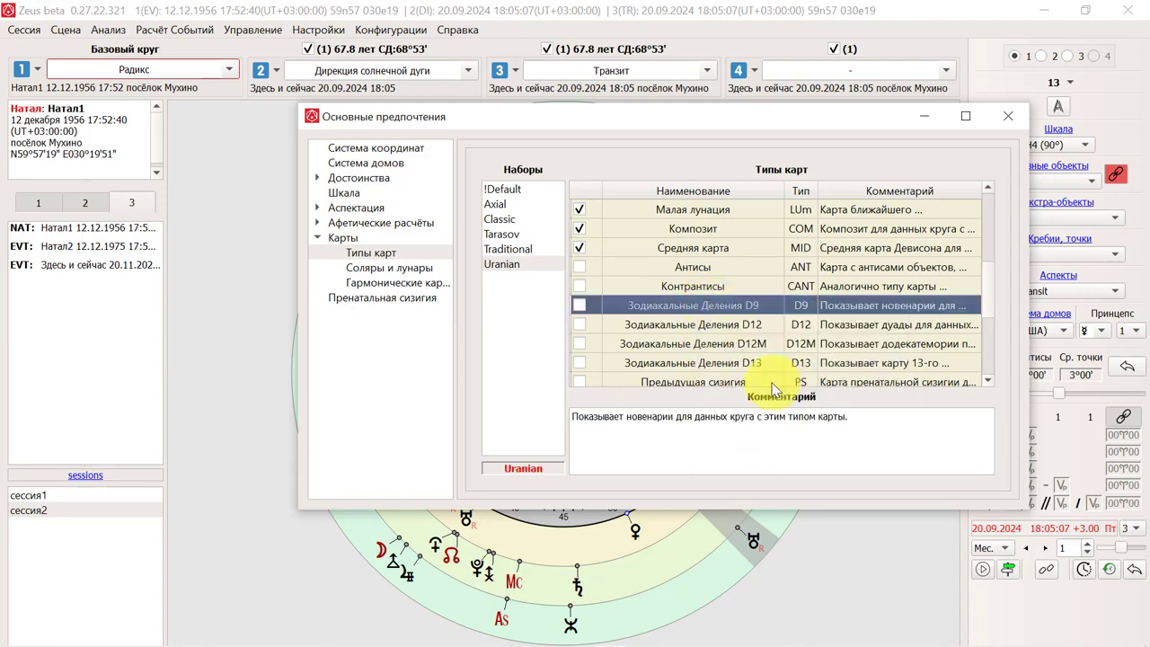
scroll(718, 321, "down", 2)
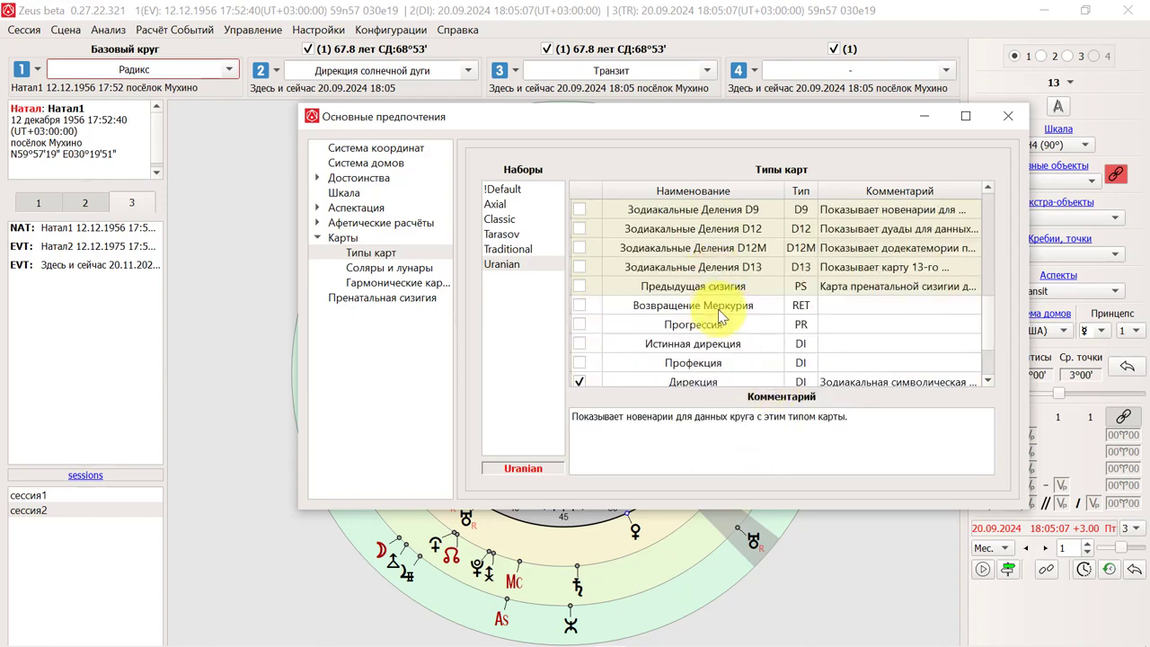
right_click(687, 267)
left_click(696, 287)
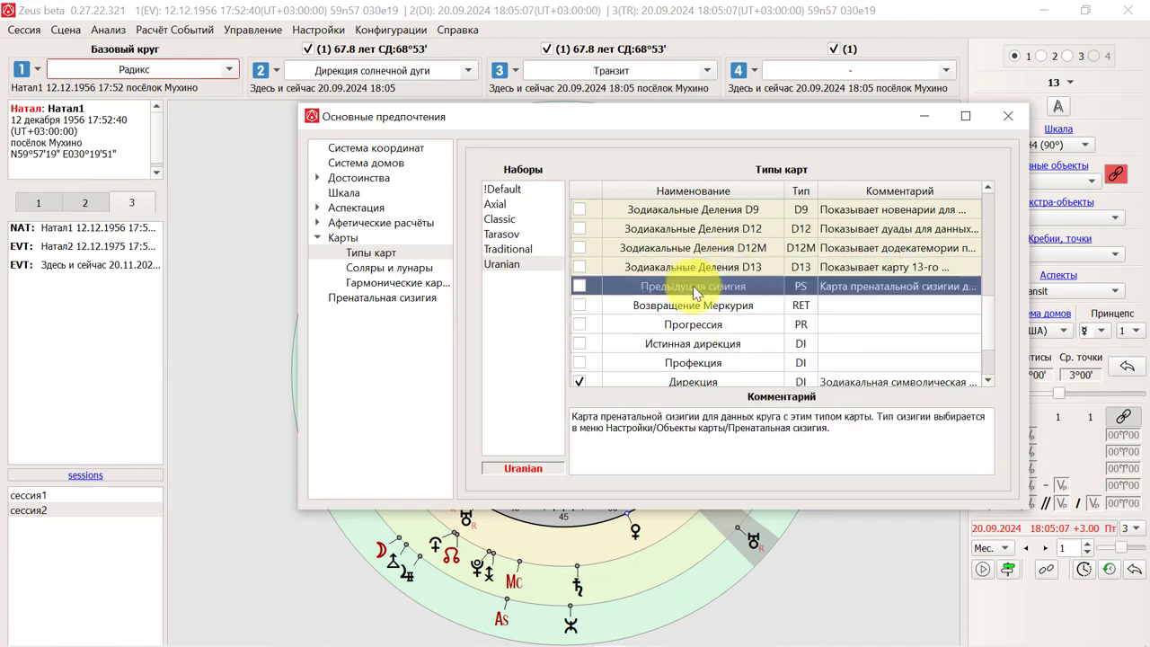
right_click(696, 292)
left_click(745, 372)
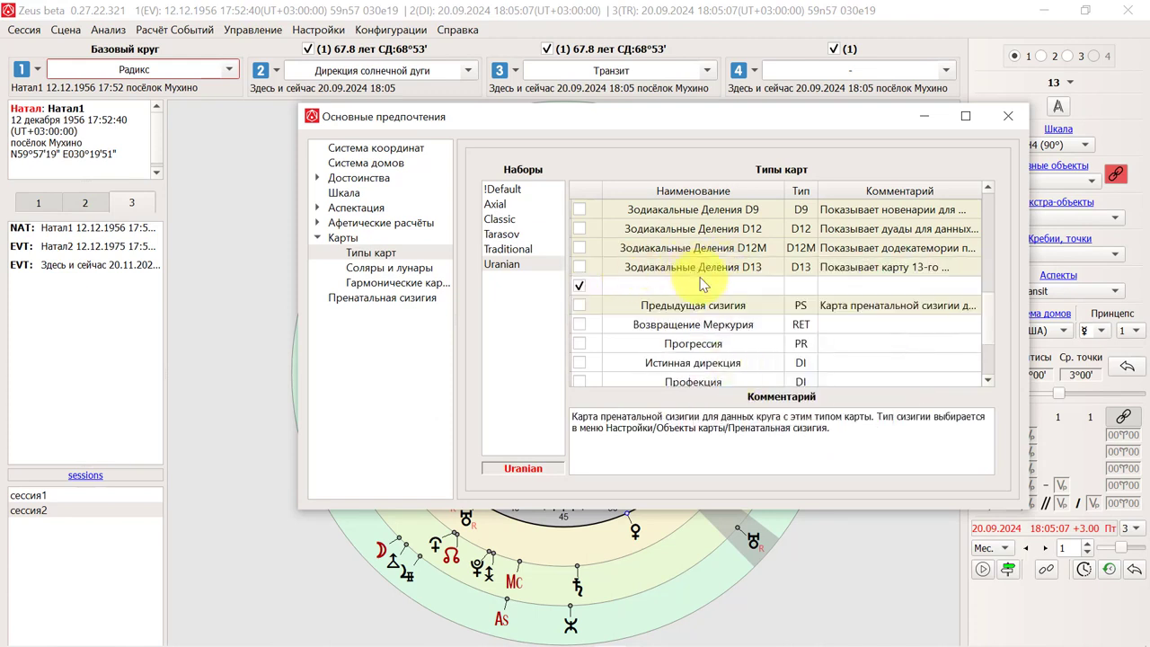
left_click(1007, 115)
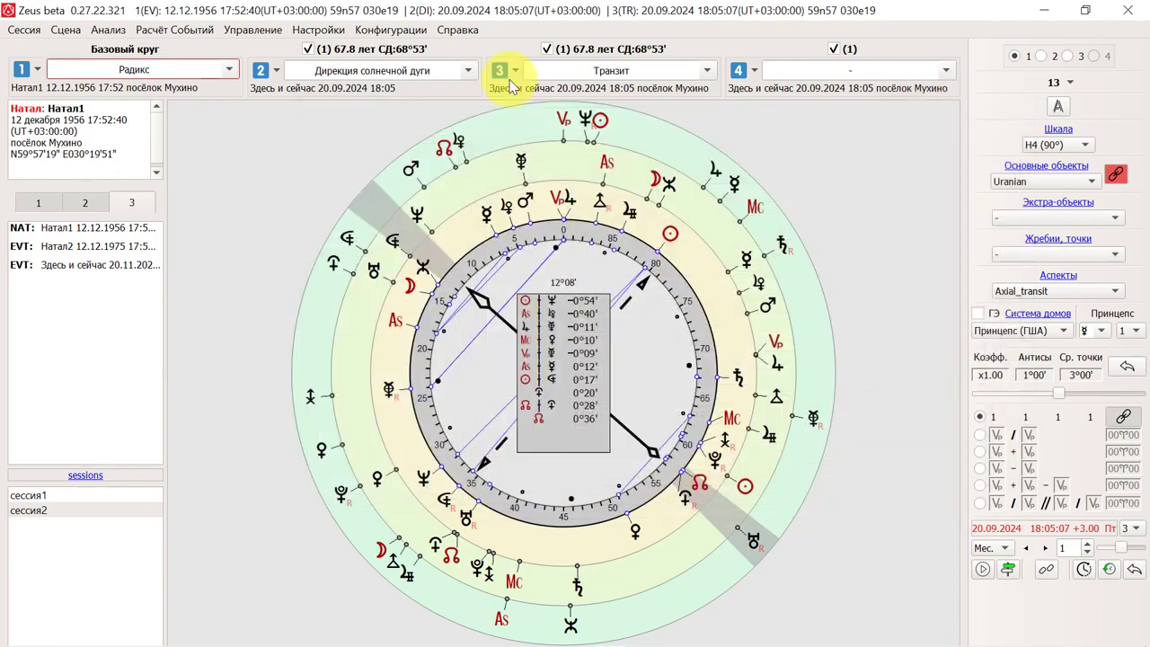
Check the chart types offered for circle 2, and apply the 02_Traditional configuration
left_click(467, 71)
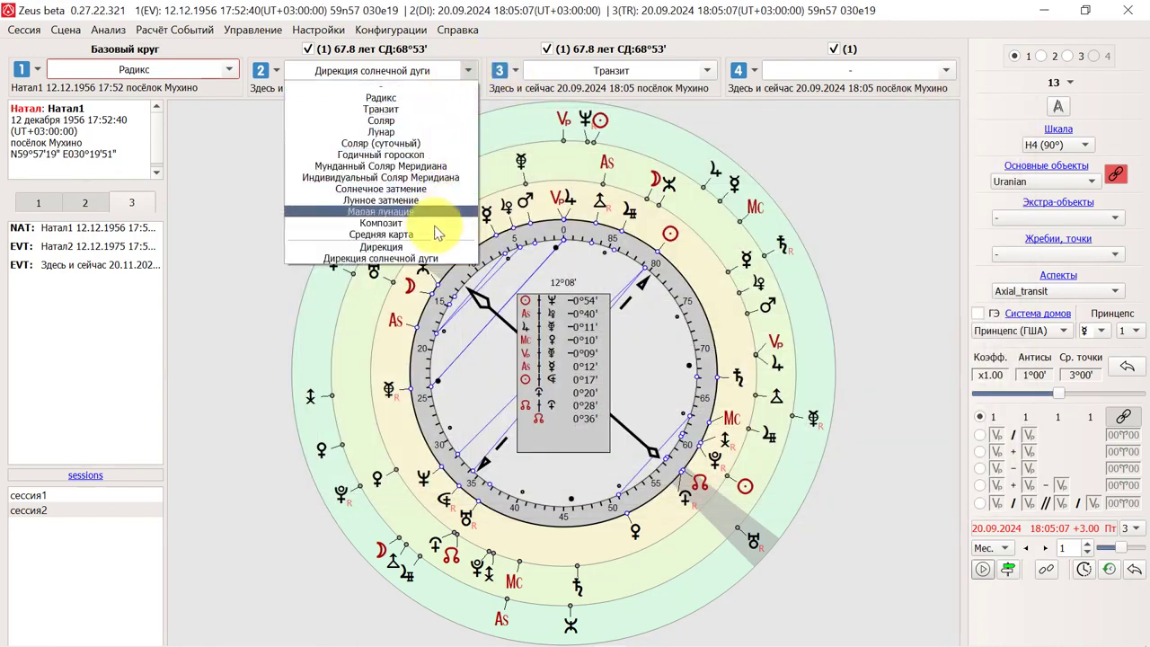
left_click(442, 48)
left_click(406, 31)
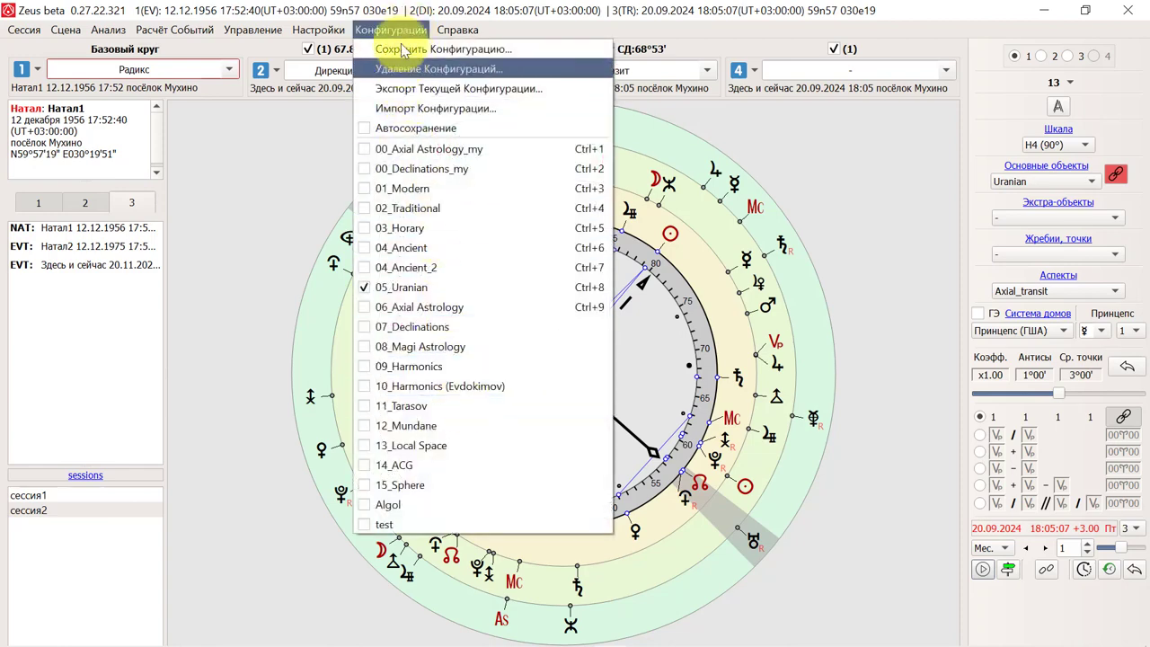
left_click(431, 209)
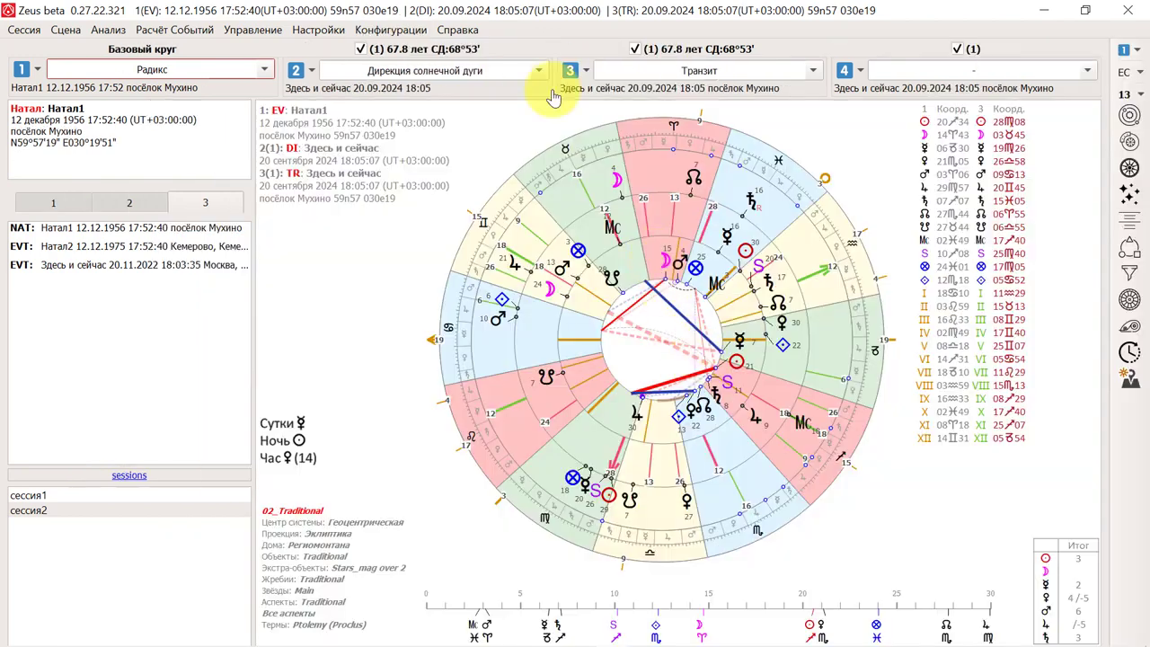
Open the Типы карт settings and insert a separator above Зодиакальные Деления D9 in the Traditional set
right_click(505, 73)
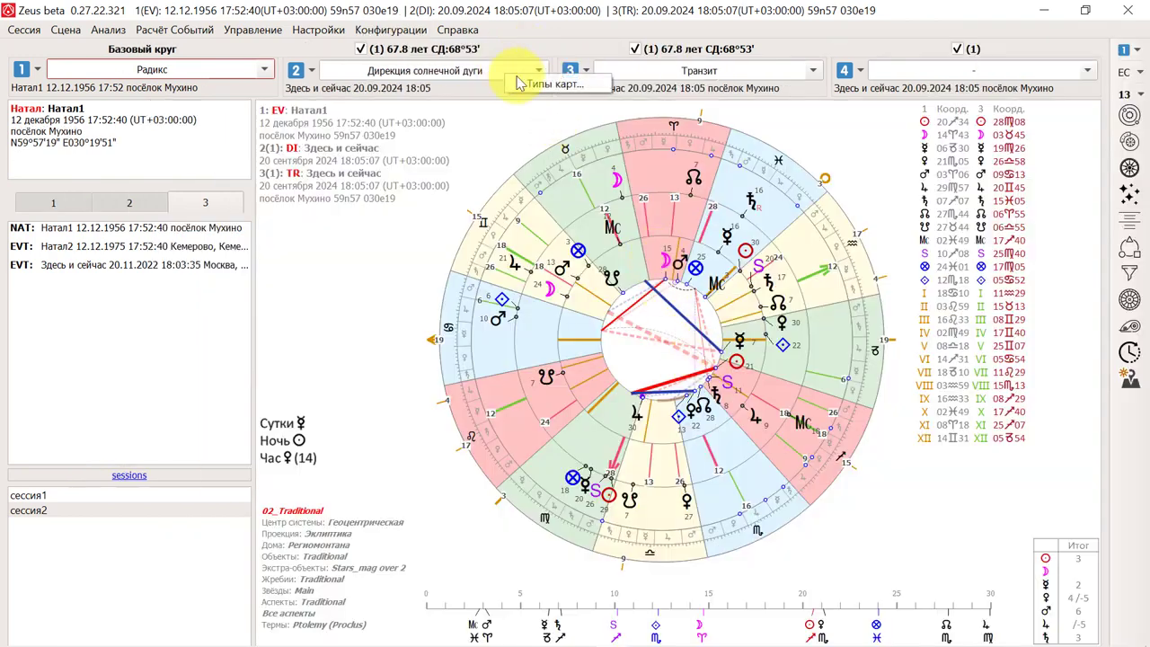
left_click(555, 82)
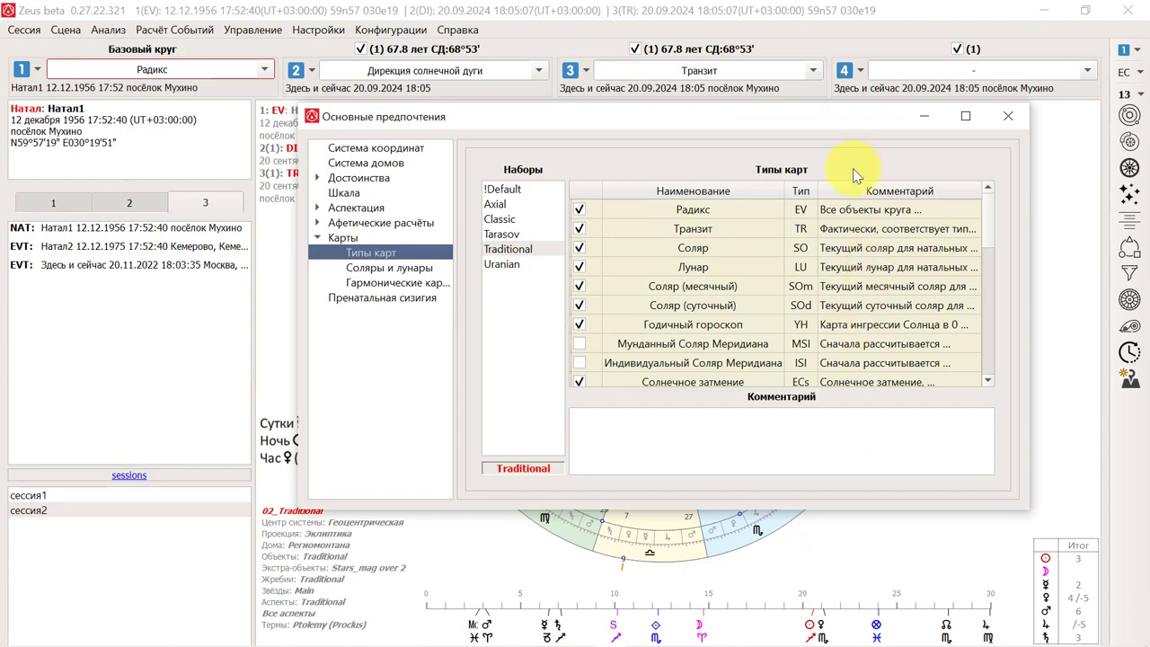
scroll(759, 277, "down", 6)
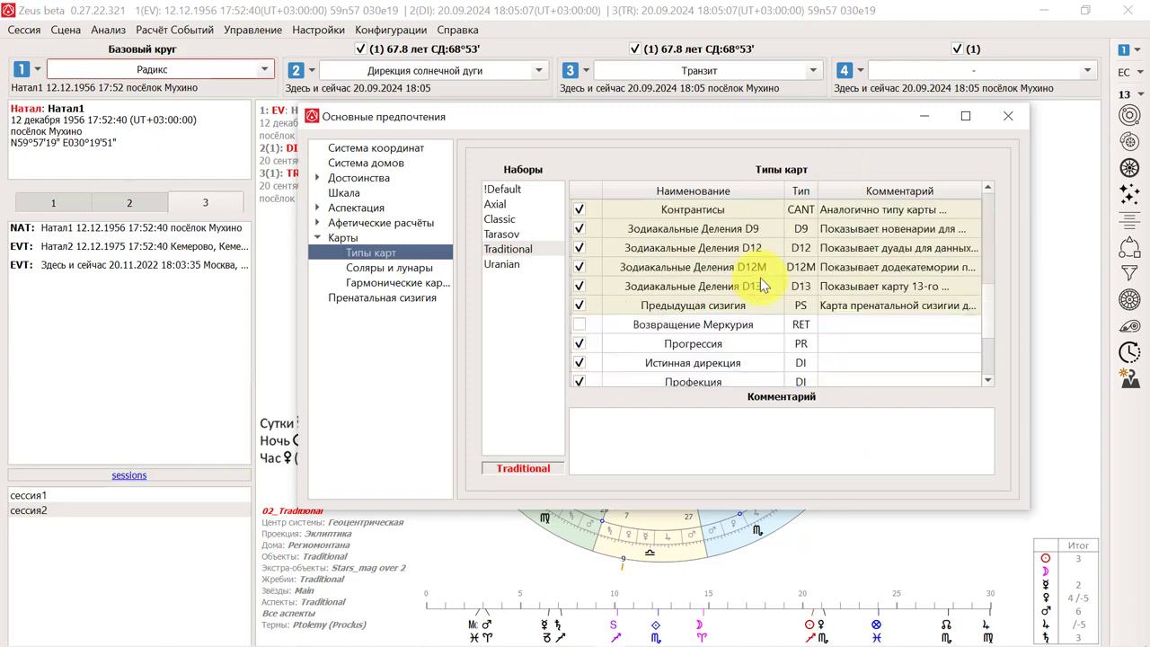
scroll(762, 278, "up", 1)
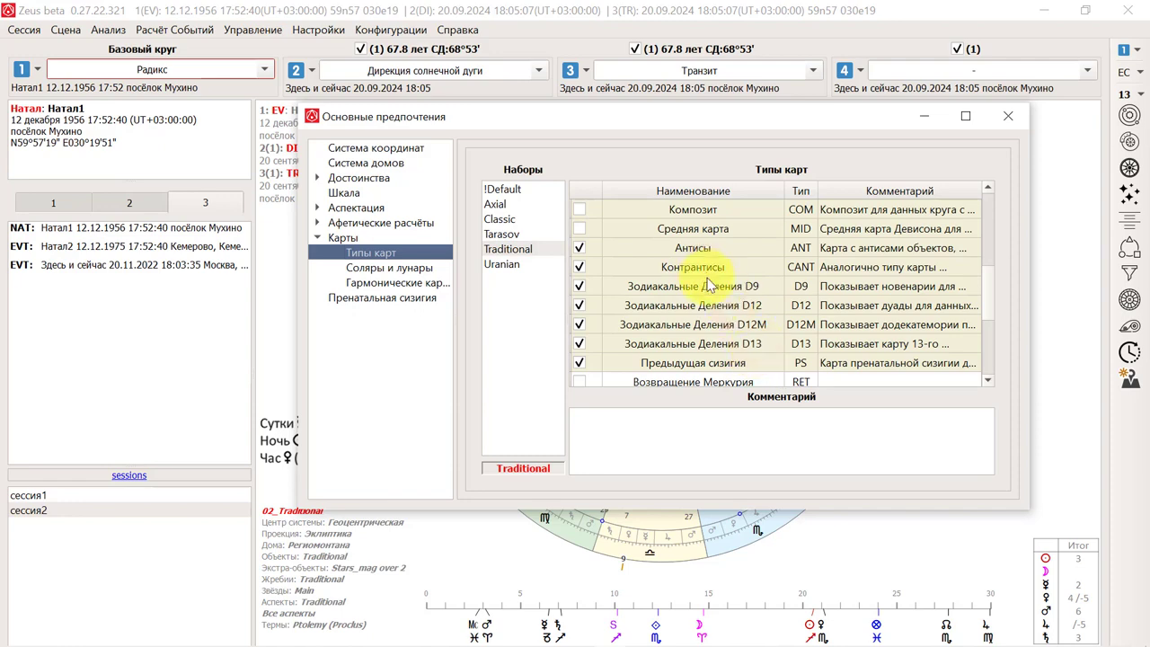
left_click(709, 285)
right_click(795, 288)
left_click(776, 370)
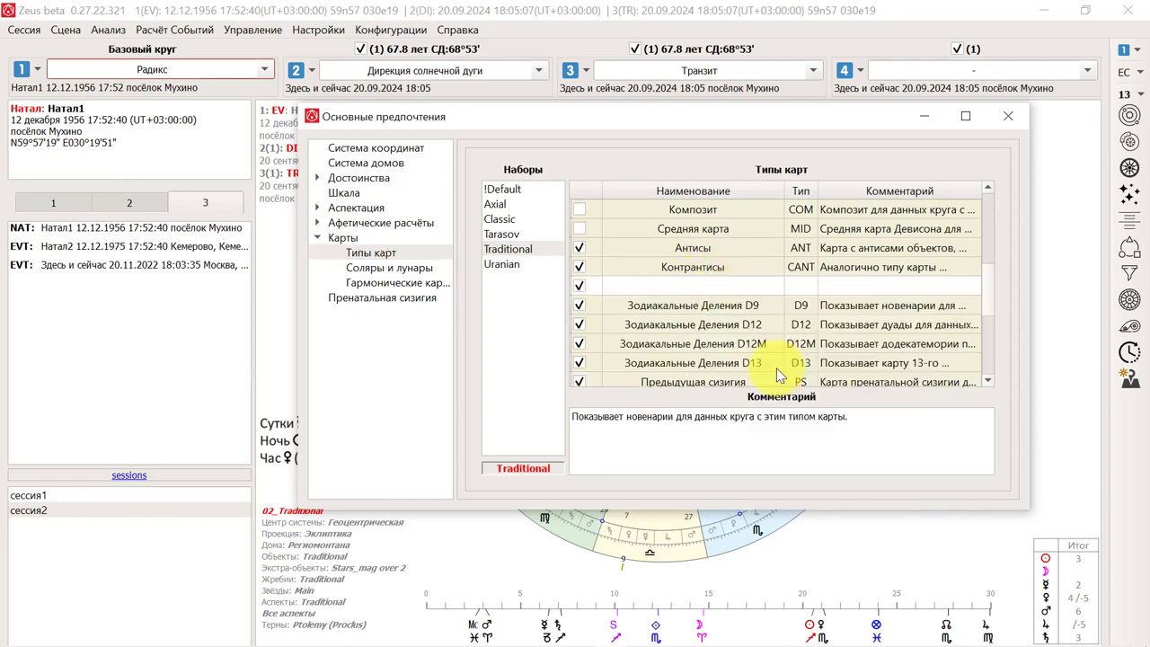
Insert a separator above Зодиакальные Деления D13, close the preferences, and check the chart types offered for circle 2
scroll(806, 301, "down", 2)
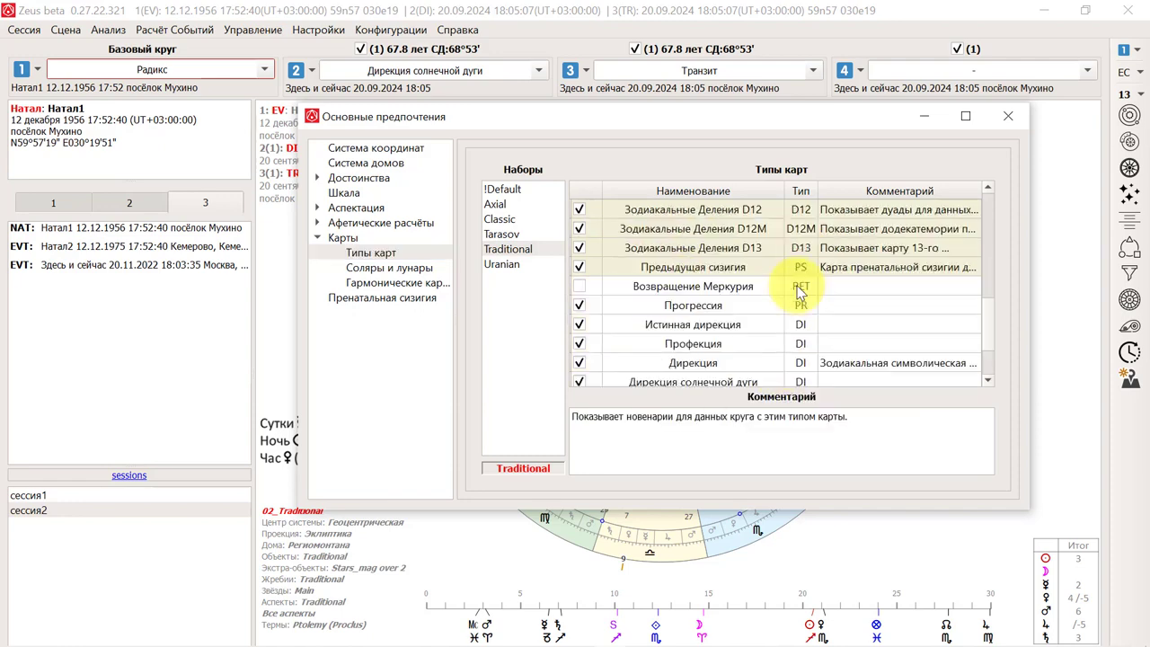
right_click(705, 249)
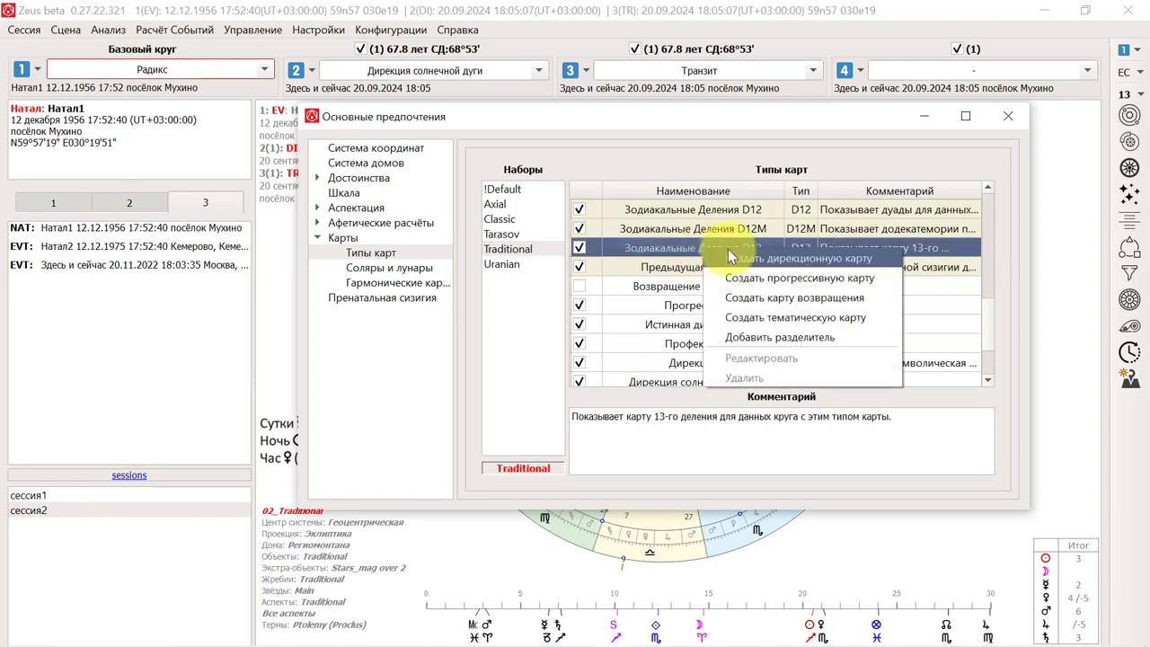
left_click(770, 338)
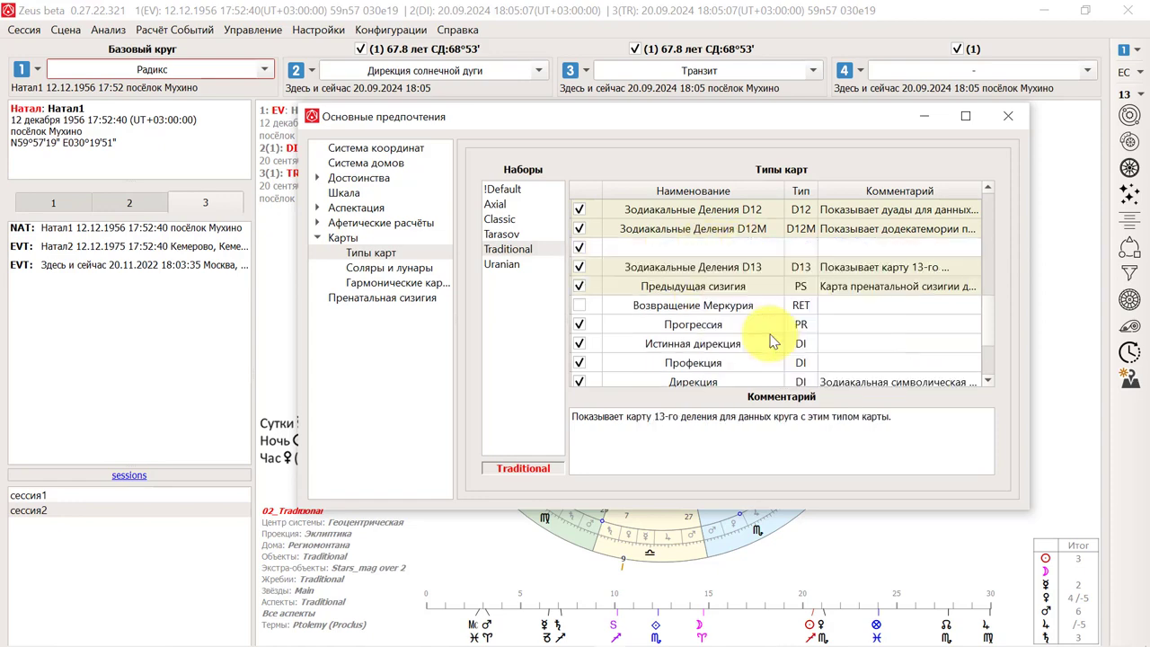
left_click(1007, 116)
left_click(539, 72)
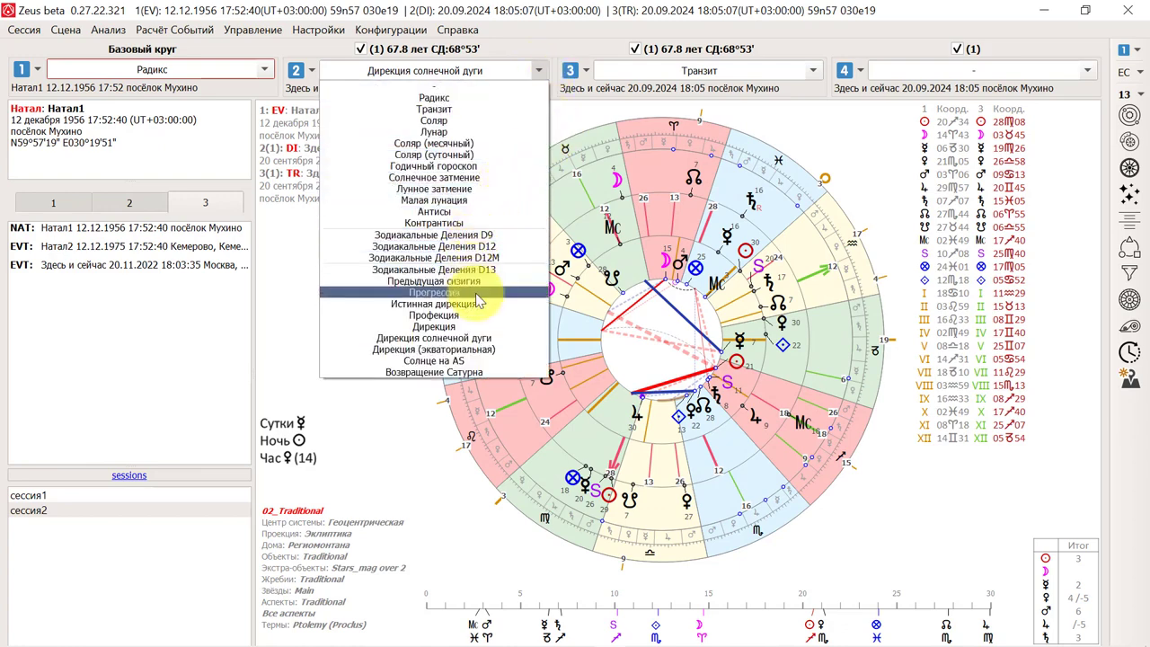
left_click(551, 43)
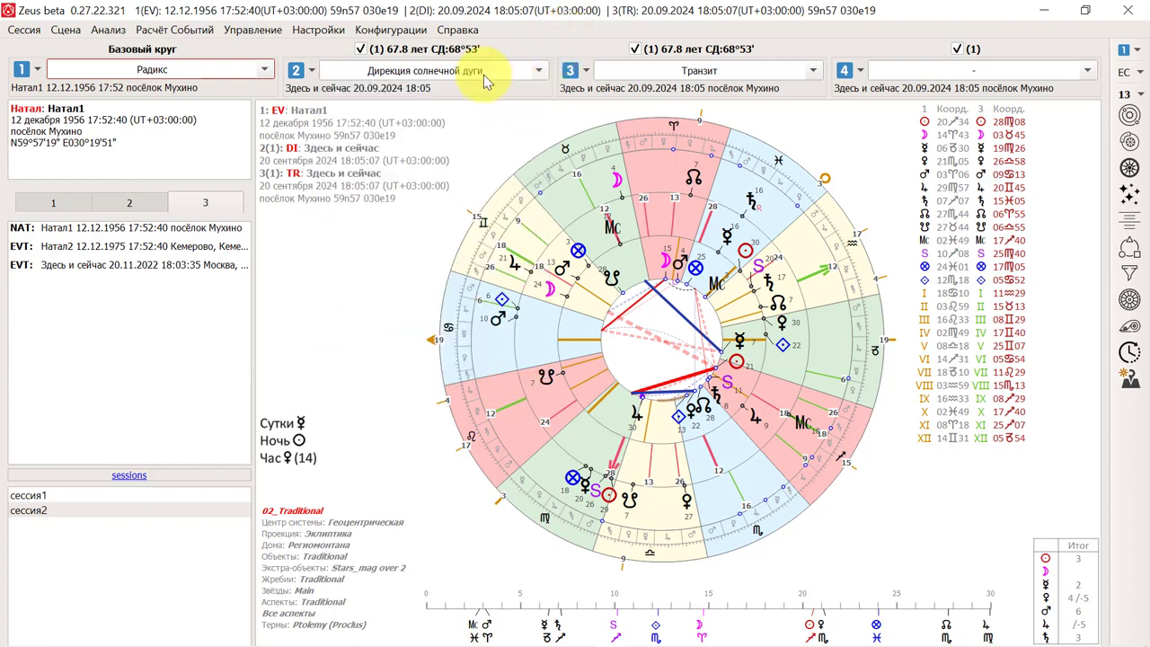
Move the separator from above Зодиакальные Деления D13 to directly below it, and check circle 2's chart type list again
left_click(1129, 300)
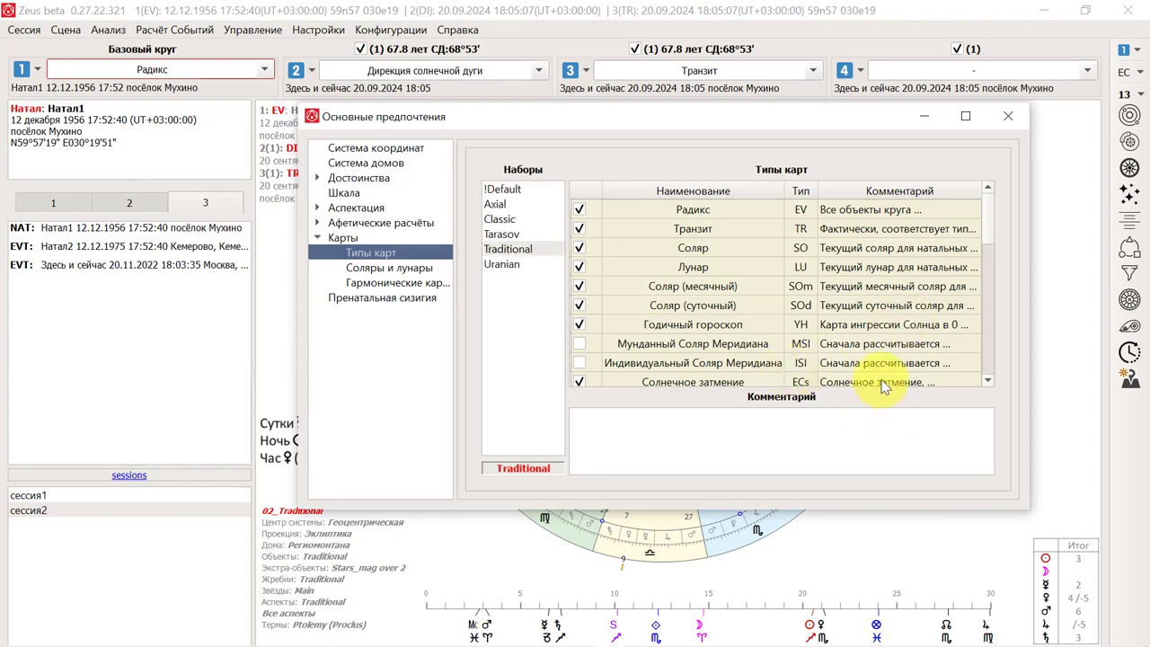
scroll(834, 300, "down", 6)
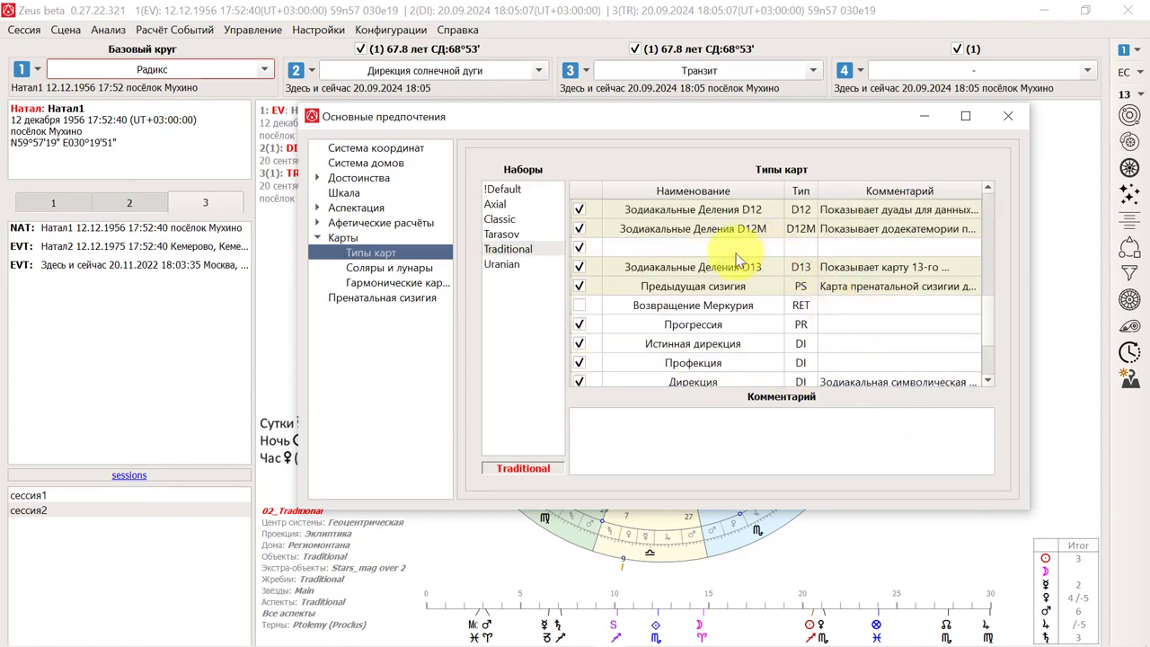
left_click_drag(738, 255, 735, 269)
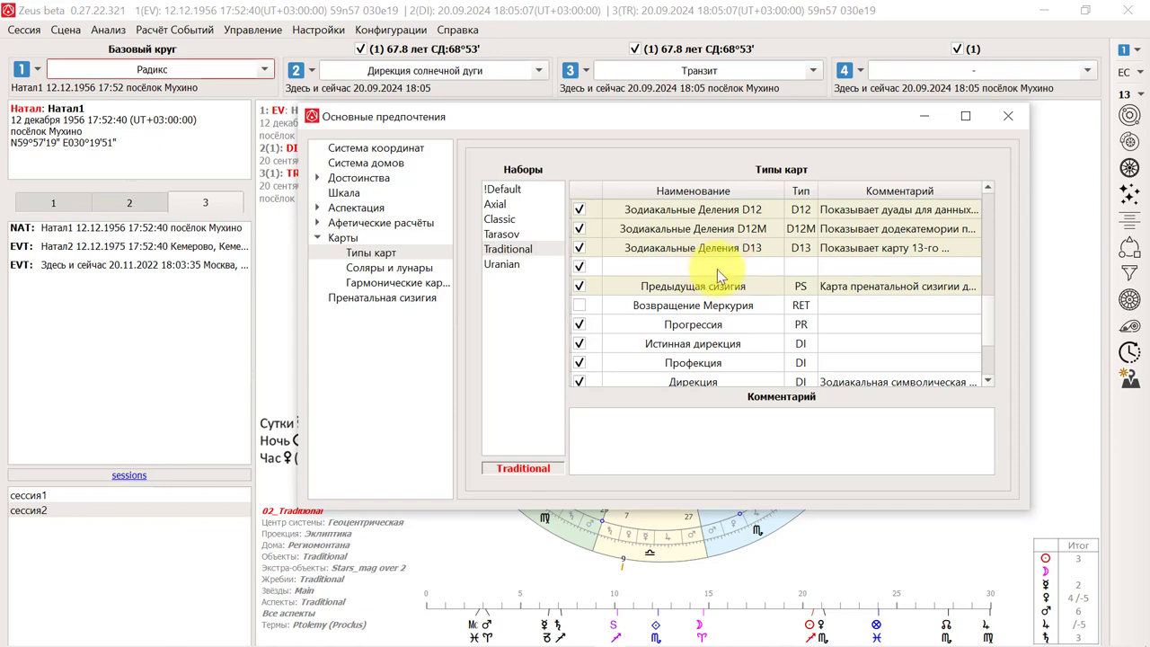
scroll(755, 299, "up", 8)
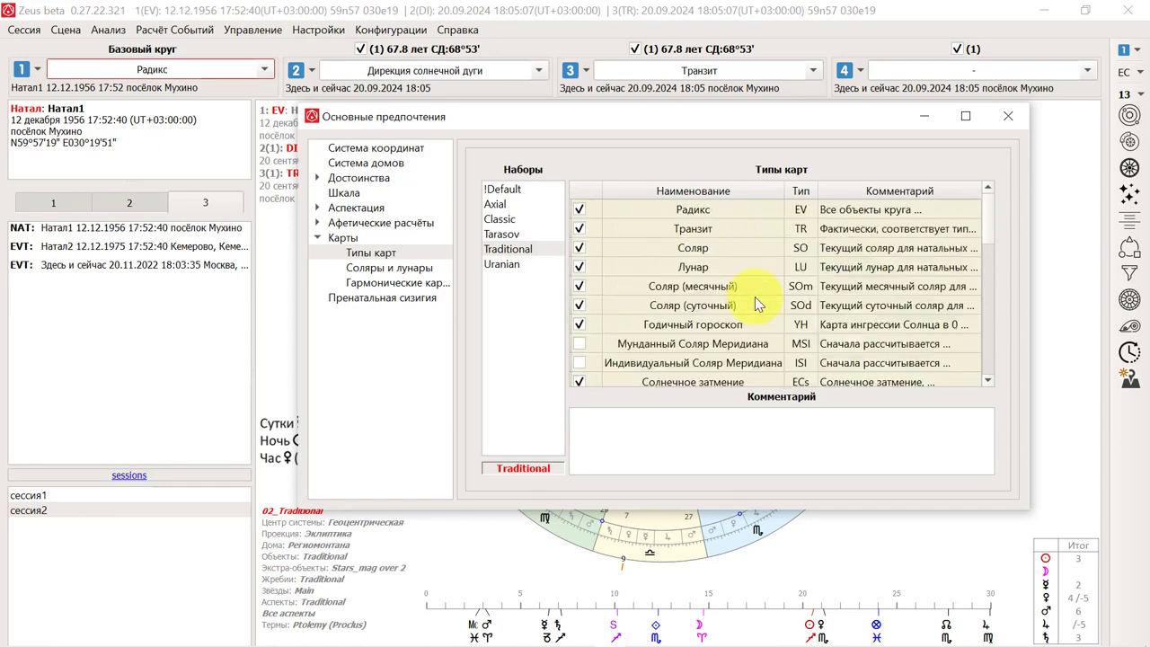
scroll(754, 305, "down", 6)
scroll(755, 305, "up", 3)
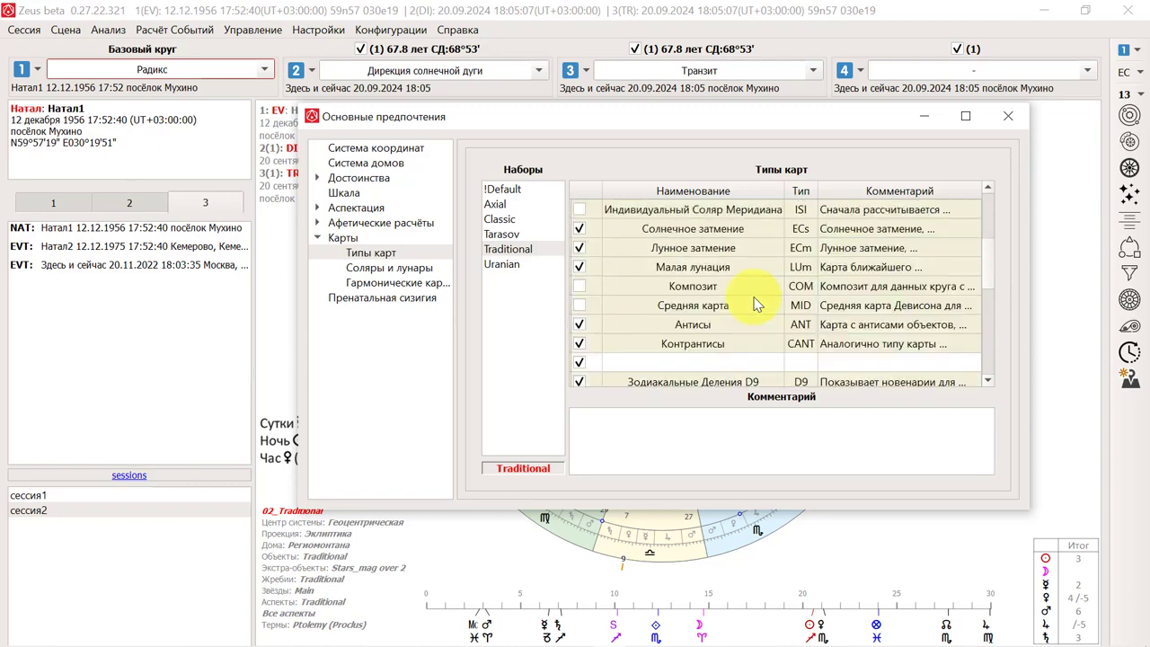
scroll(758, 306, "up", 1)
left_click(1007, 116)
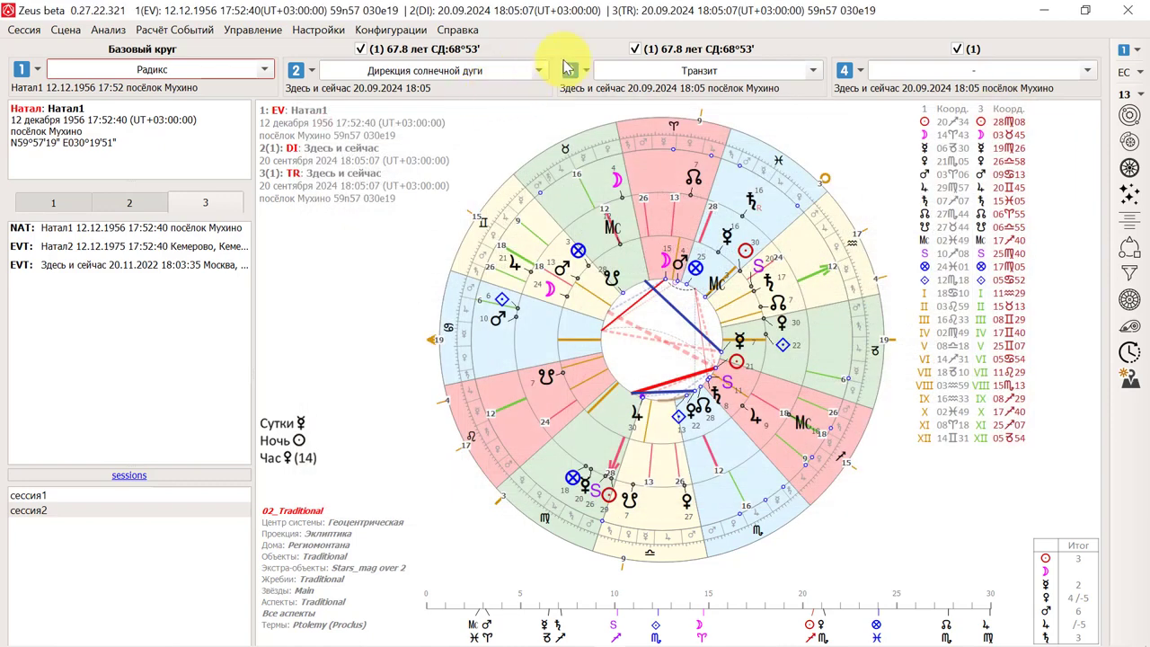
left_click(539, 70)
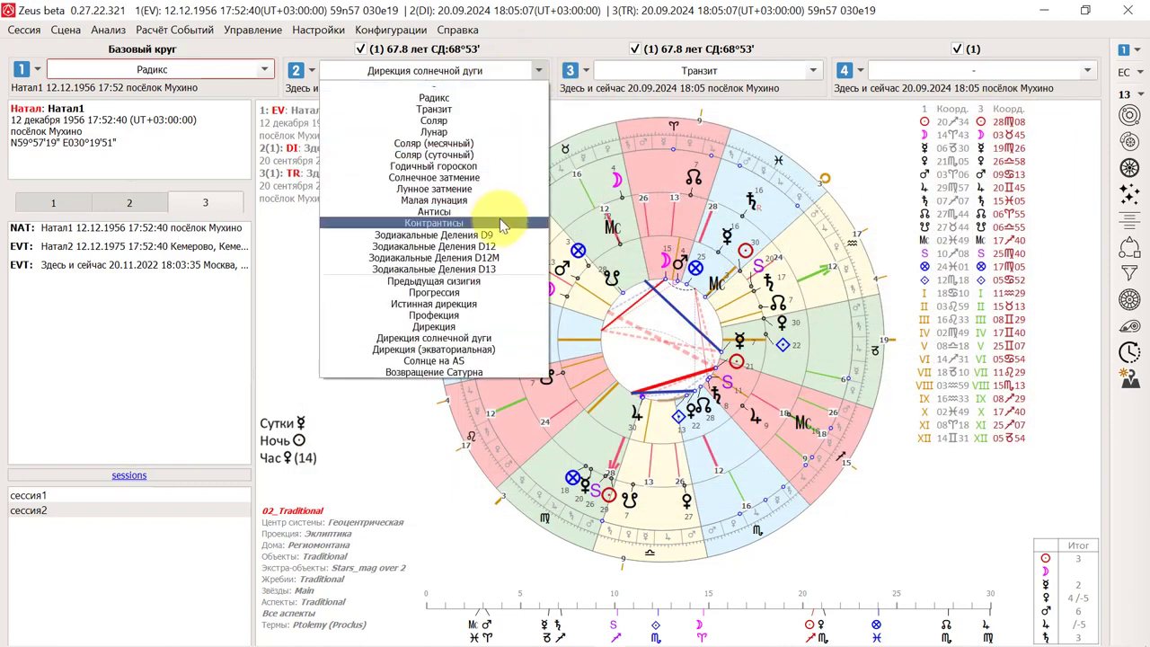
left_click(518, 52)
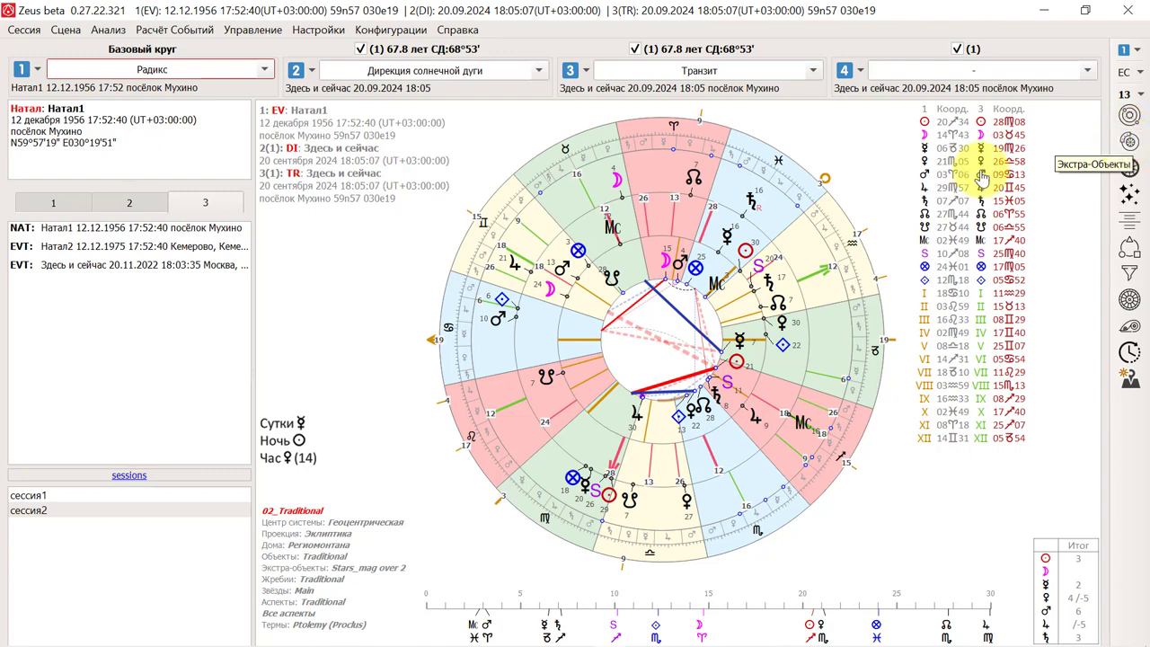
Apply the 06_Axial Astrology configuration and view the actions available for the chart scene
left_click(376, 31)
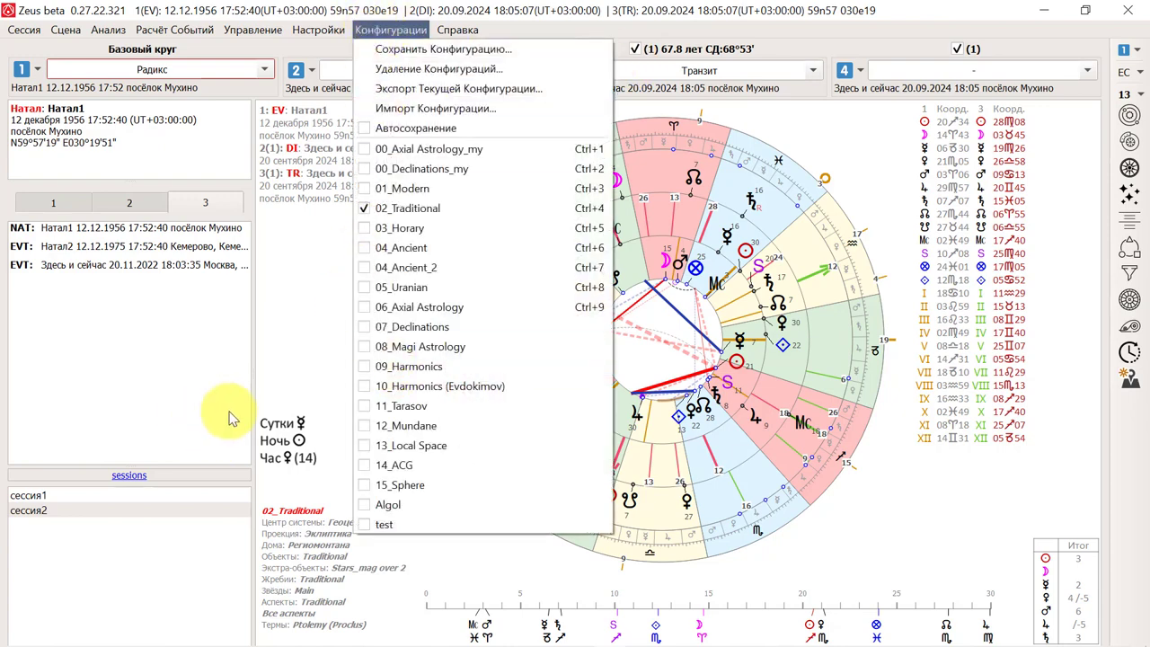
left_click(414, 310)
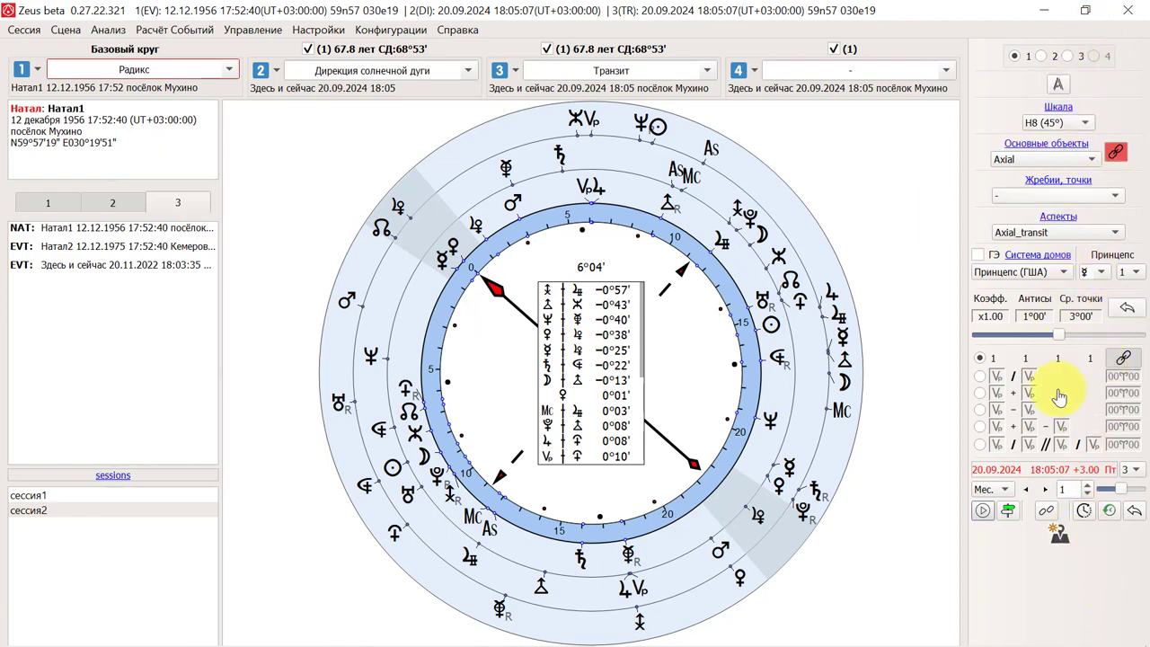
right_click(301, 209)
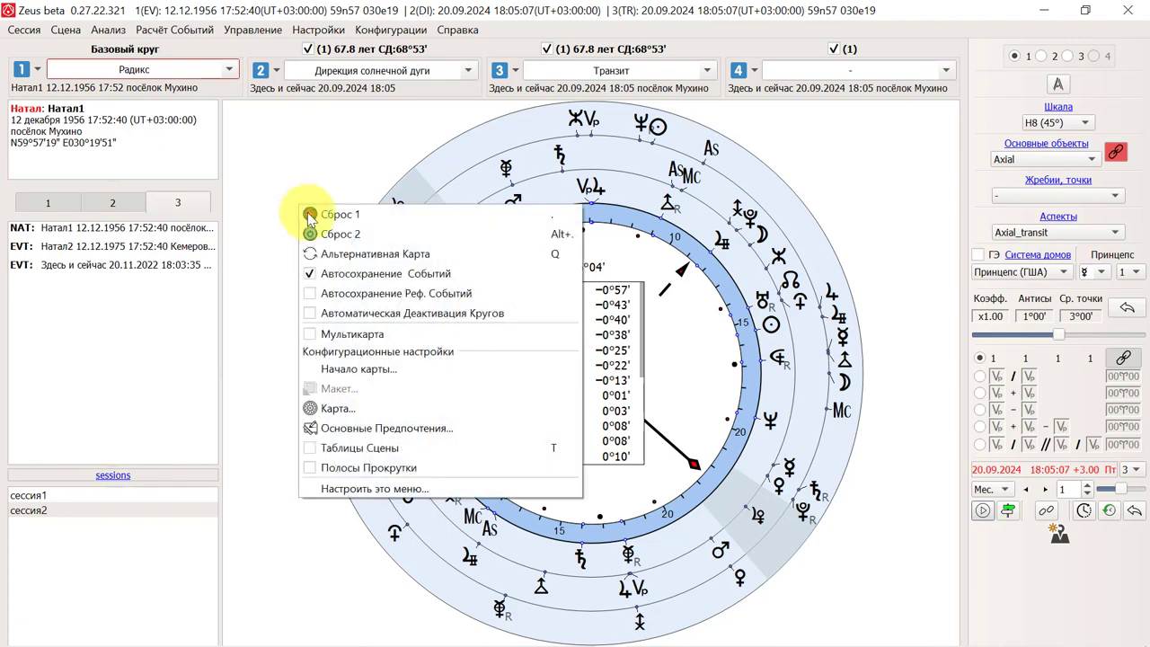
left_click(285, 166)
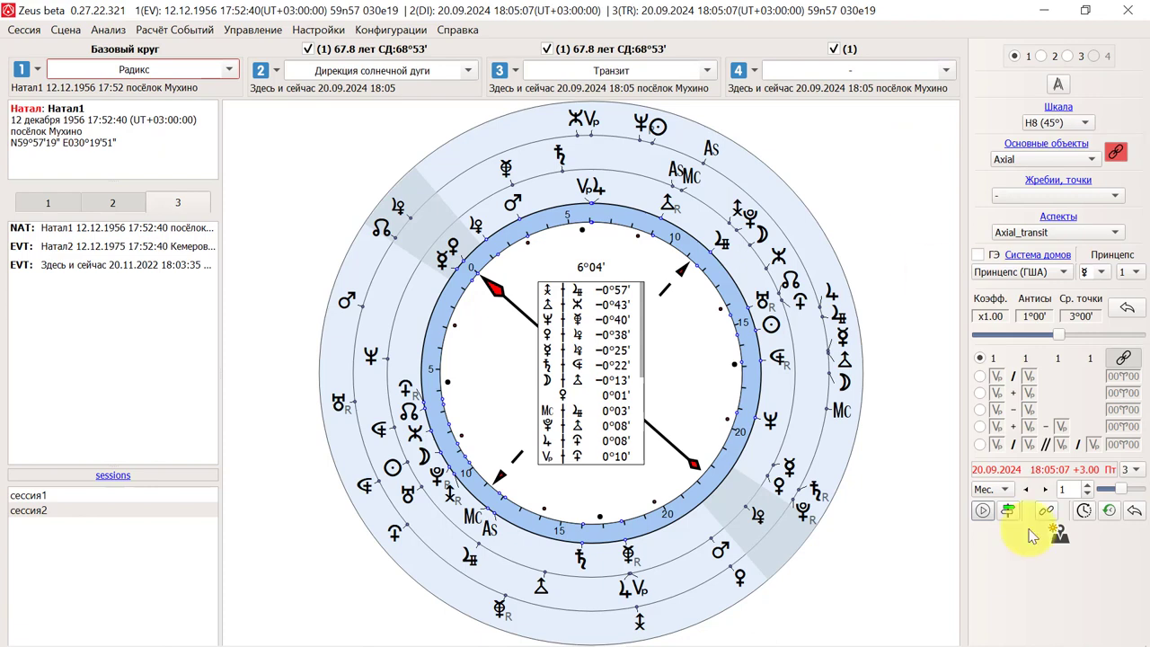
Open the operational panel setup and switch Текущий круг (виджет), Система домов (виджет) and Формулы ГША to the opposite state and back
right_click(1060, 594)
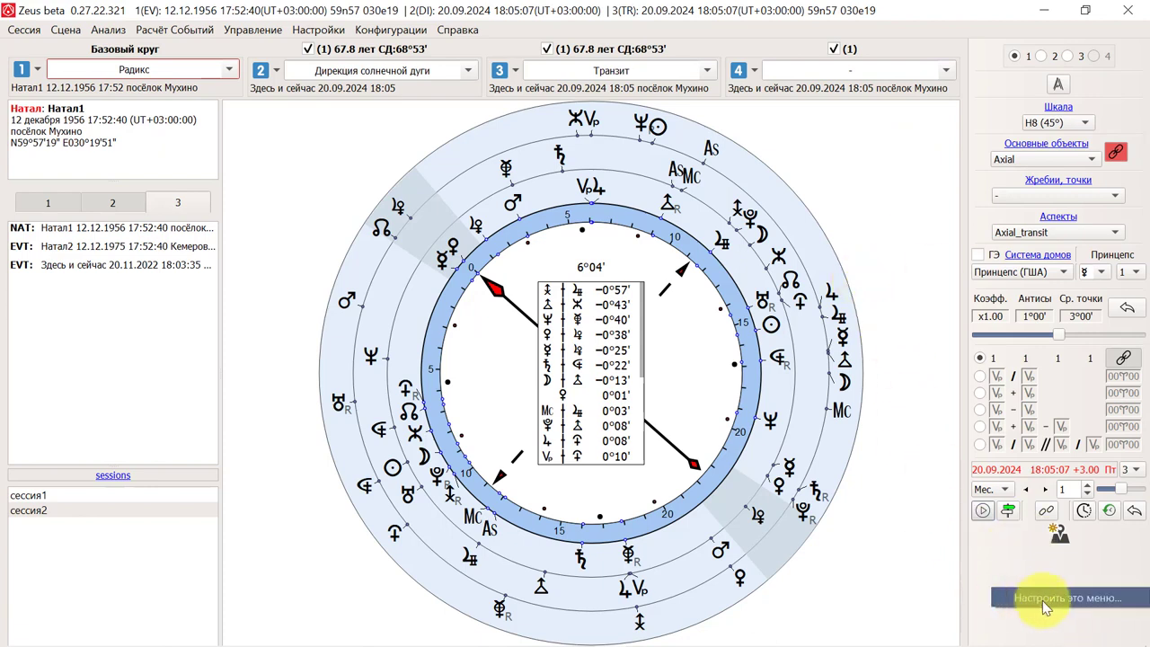
left_click(1077, 600)
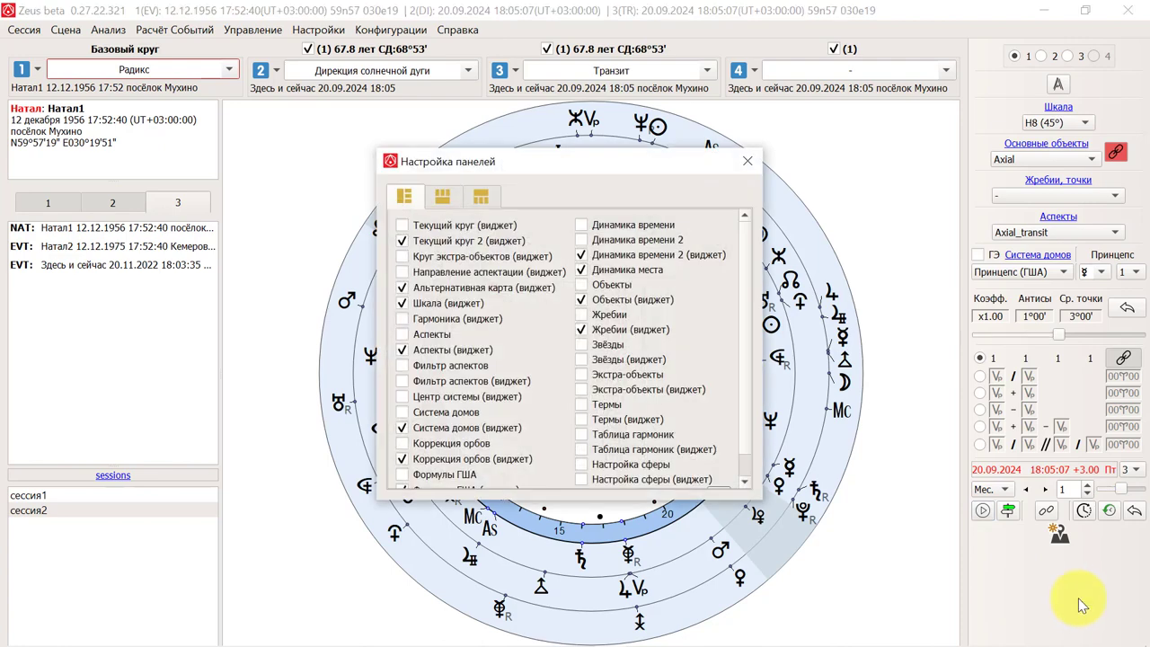
left_click(403, 226)
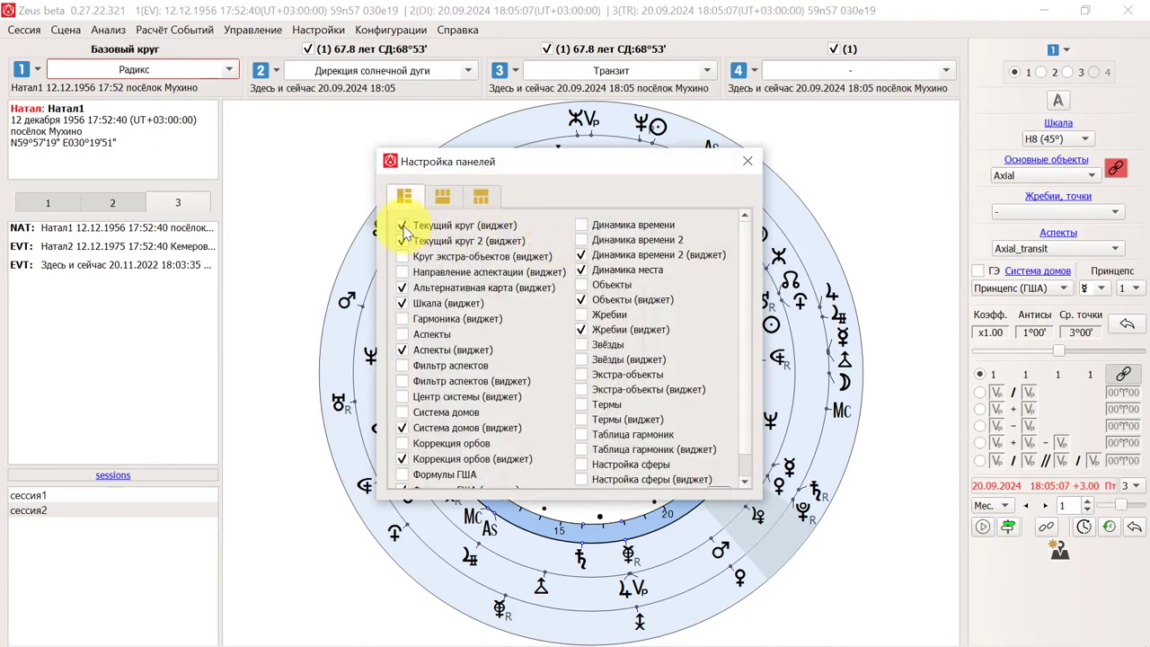
left_click(403, 226)
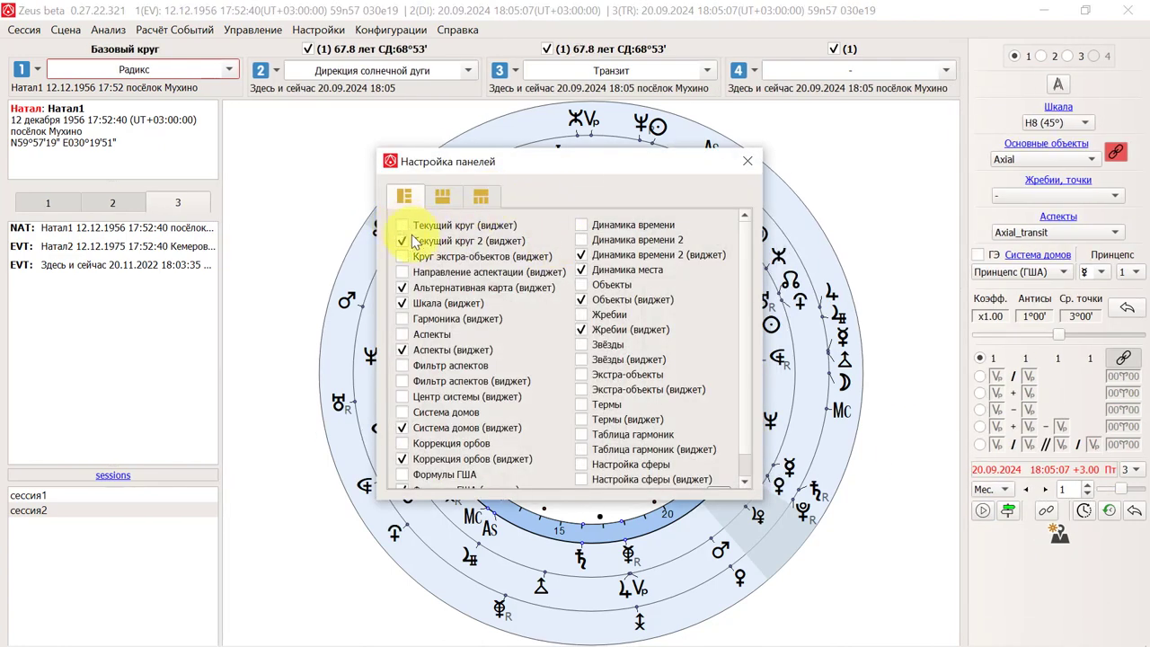
left_click(404, 429)
left_click(403, 428)
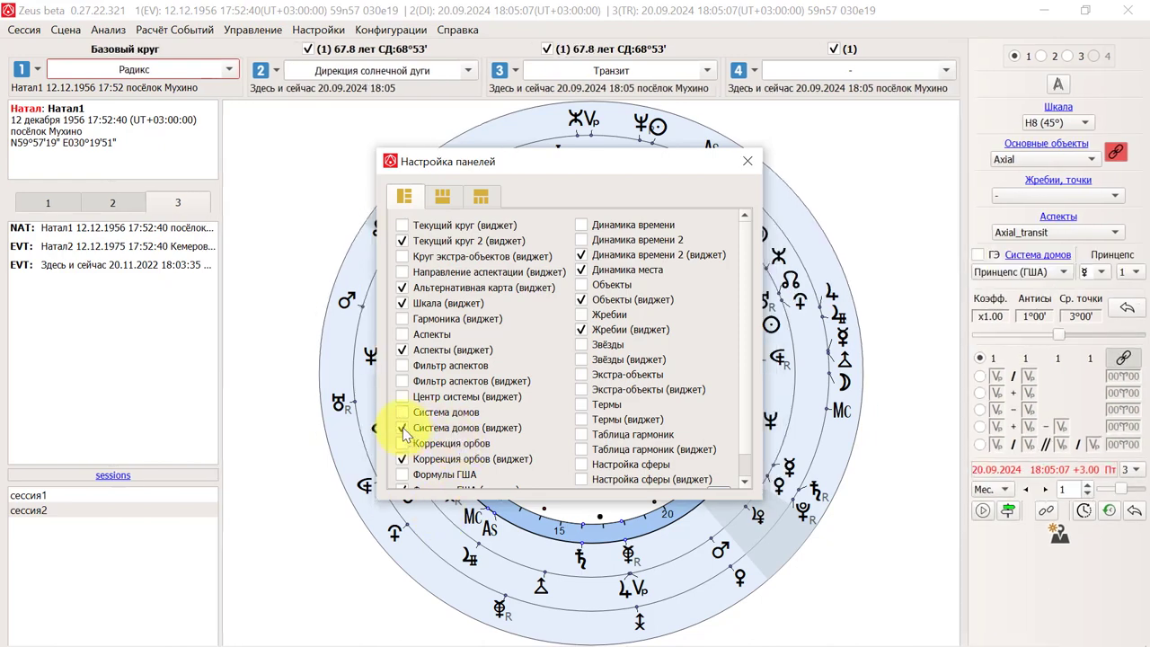
left_click(402, 475)
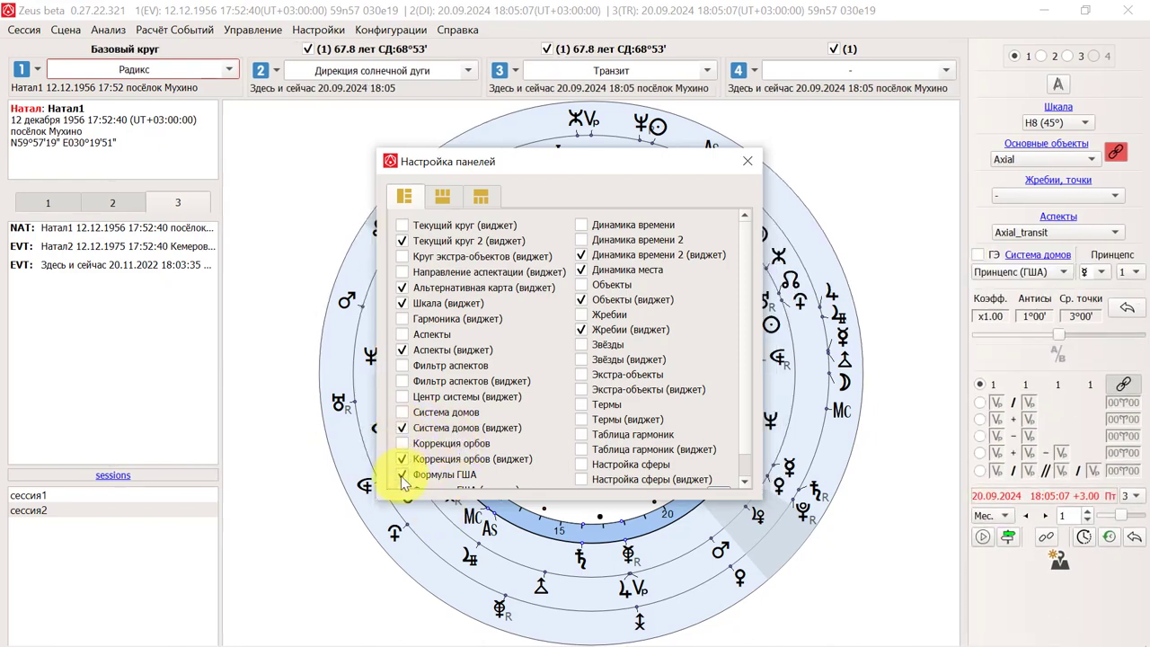
left_click(401, 475)
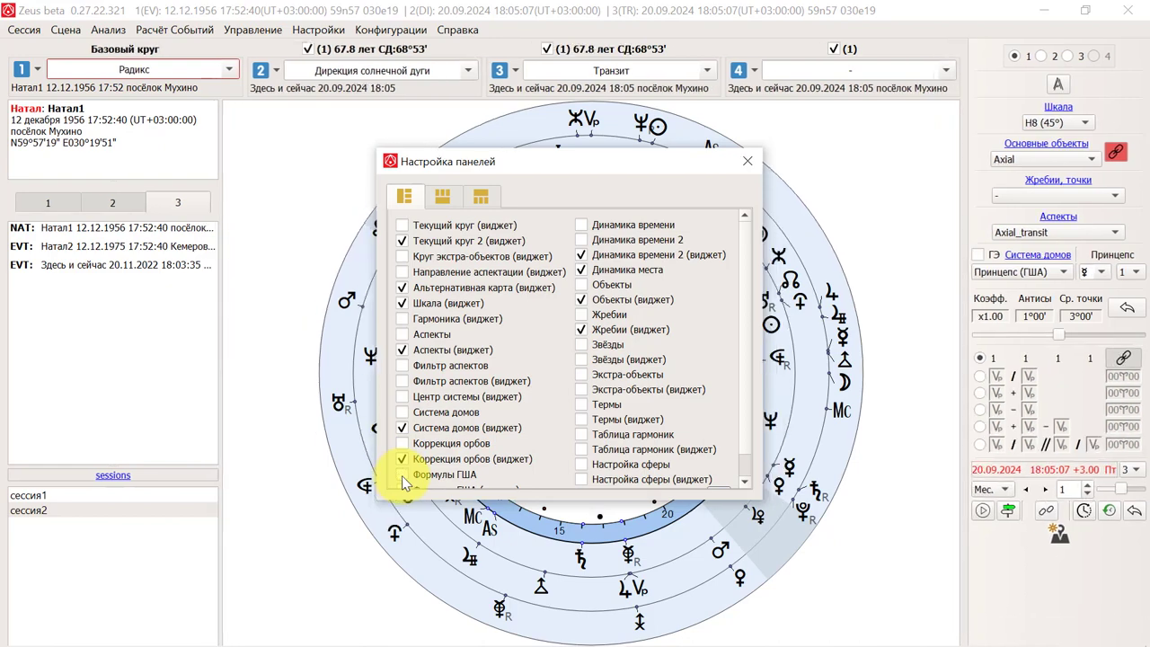
Show and hide the Динамика времени and Звёзды (виджет) panel elements, and close the panel setup
left_click(582, 226)
left_click(581, 227)
left_click(582, 406)
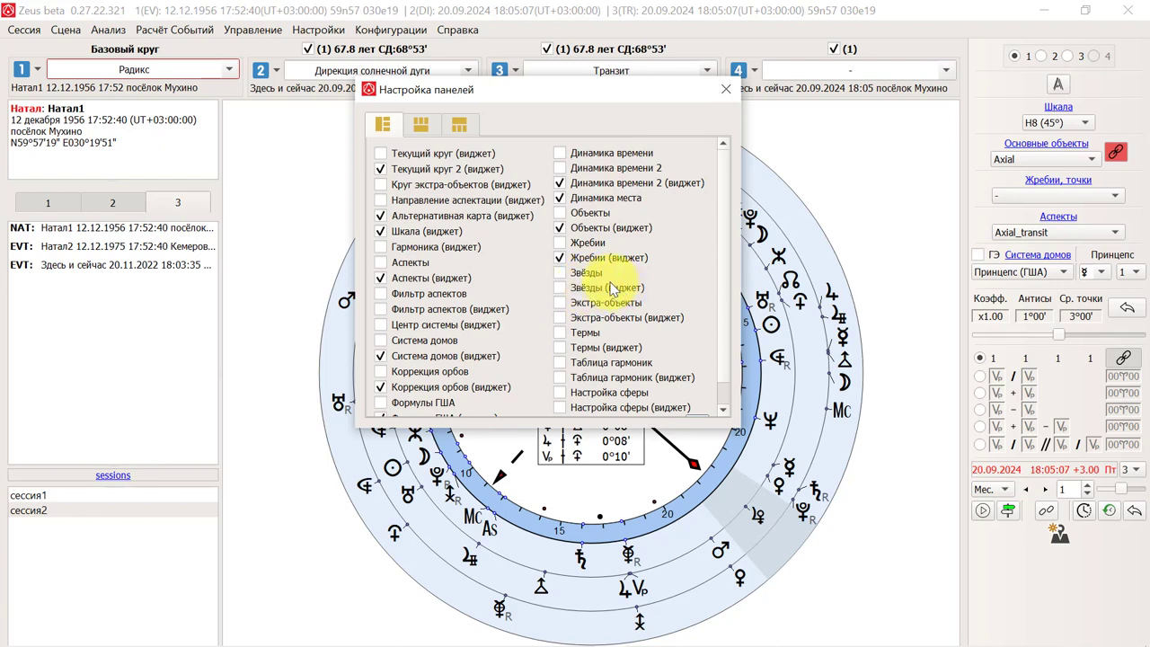
left_click(559, 287)
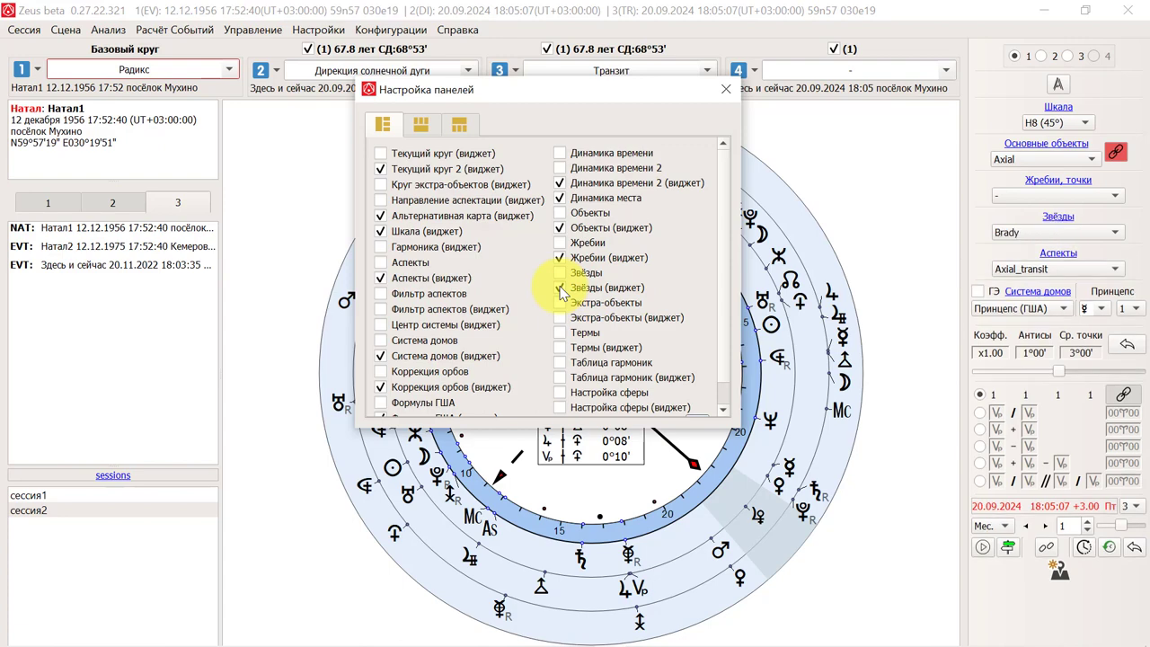
left_click(559, 287)
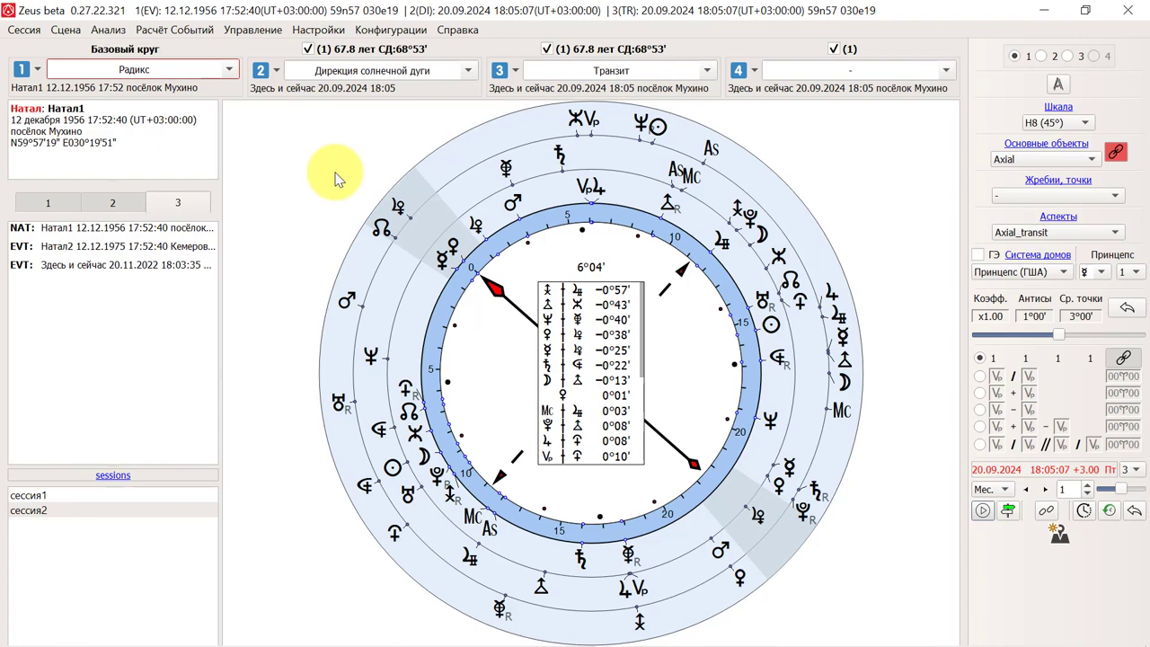
Open the global settings and view the Общие options
left_click(334, 35)
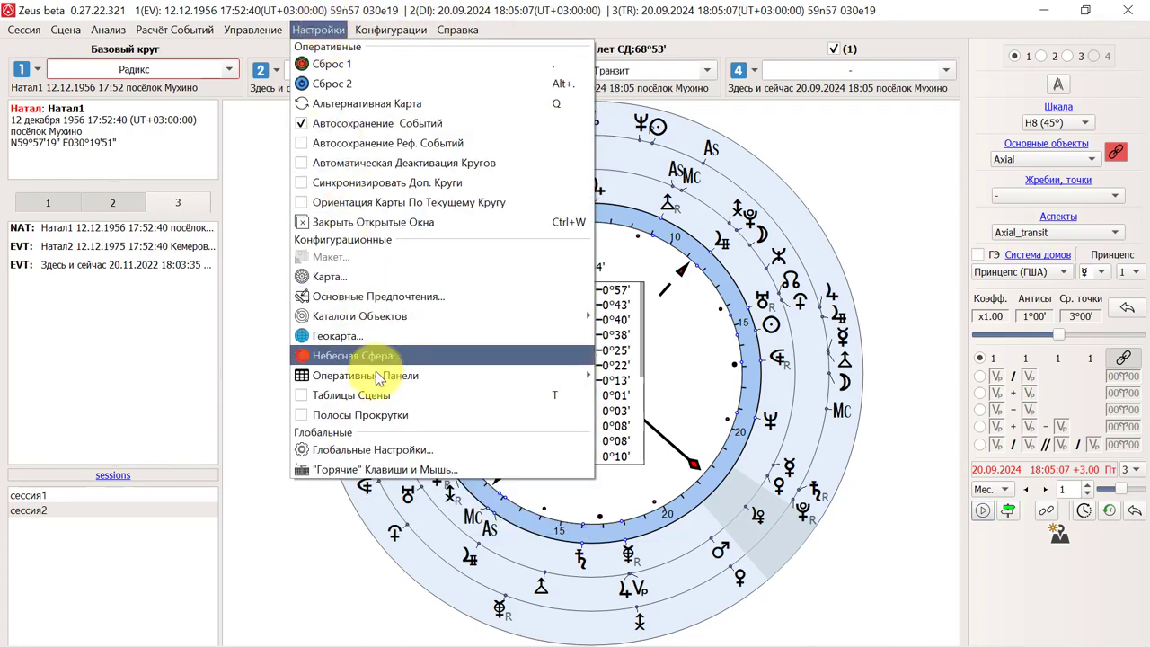
left_click(400, 449)
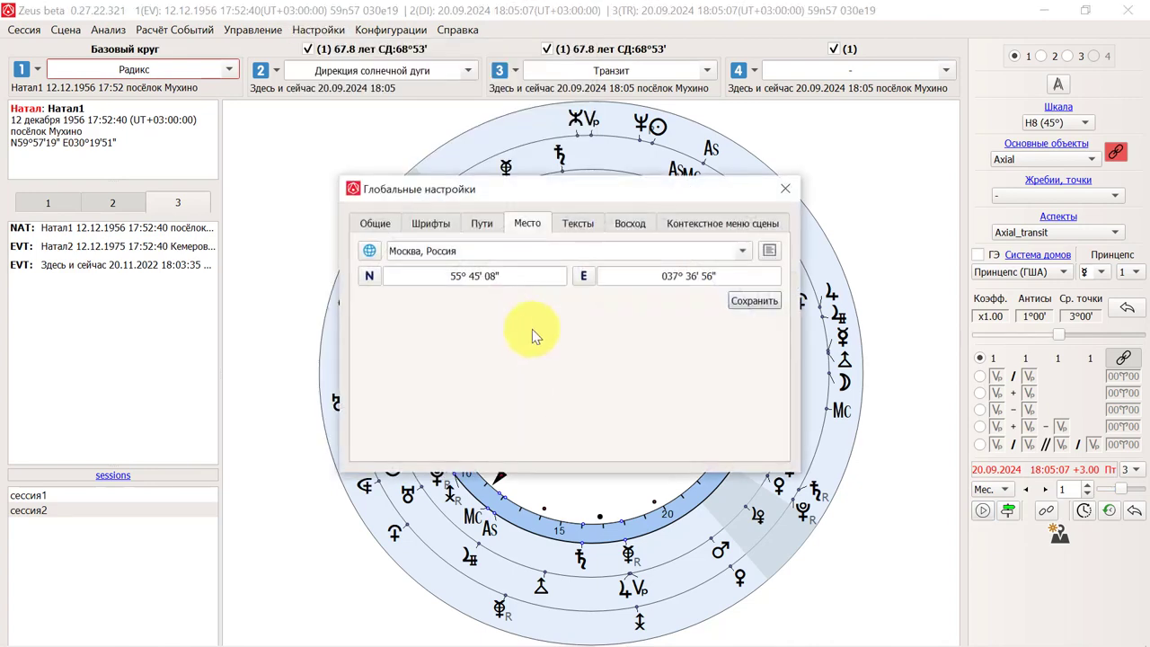
left_click(375, 223)
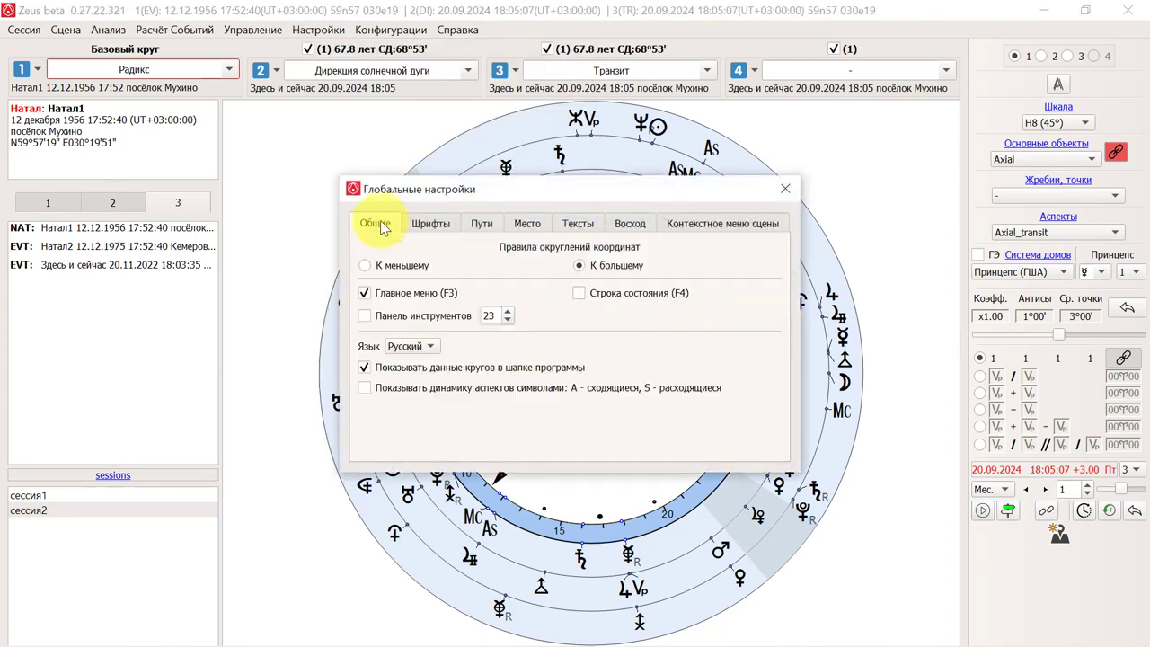
Enable Панель инструментов in the global settings and open the setup of the toolbar's elements
left_click(365, 317)
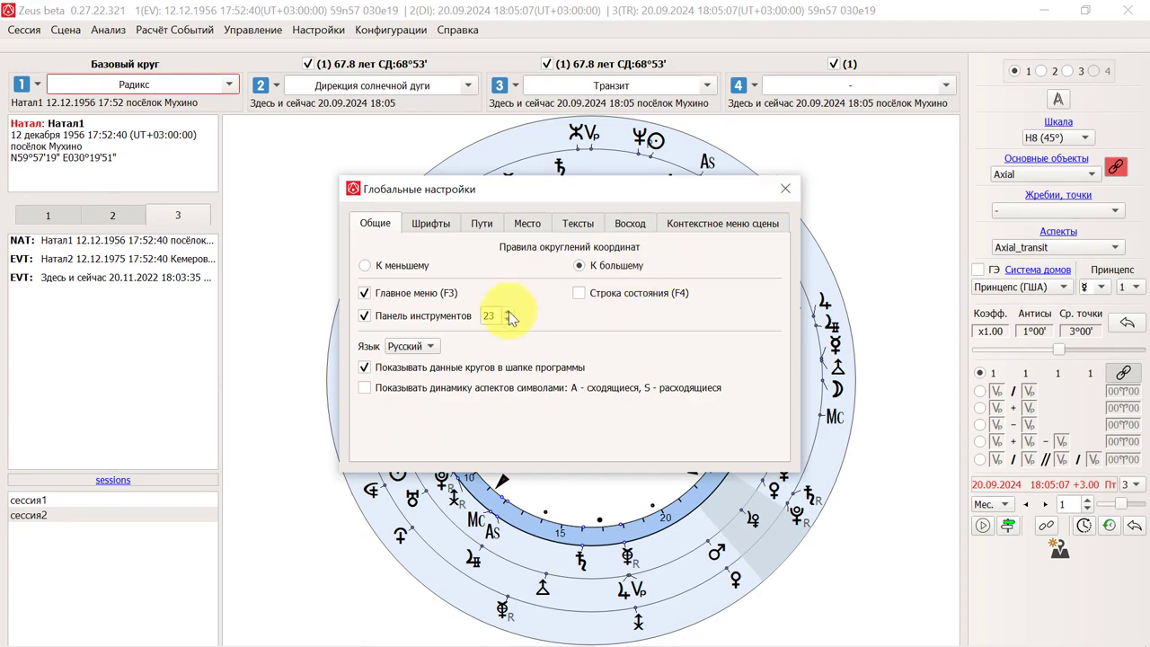
left_click(785, 189)
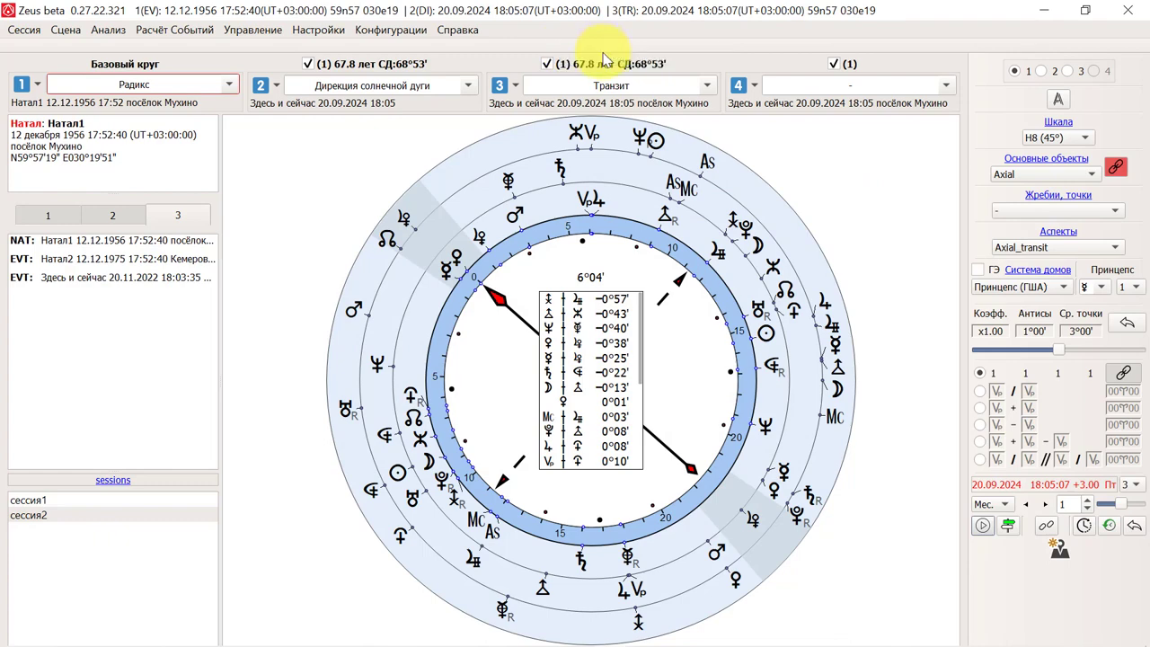
left_click(561, 56)
scroll(524, 215, "down", 6)
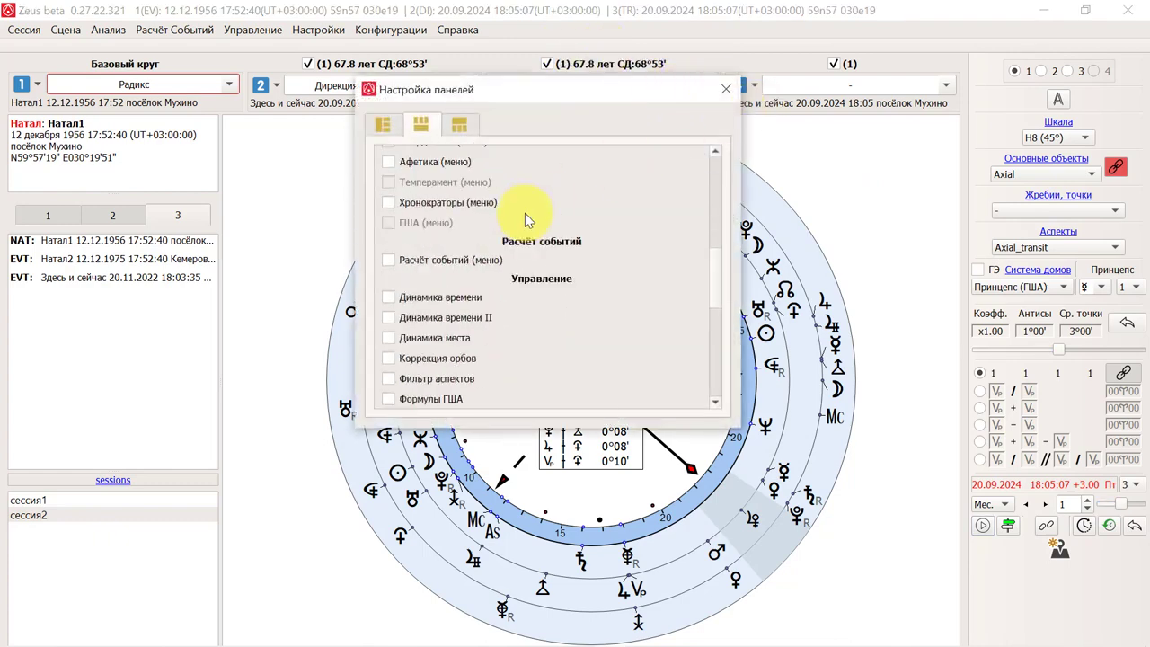
scroll(527, 223, "up", 6)
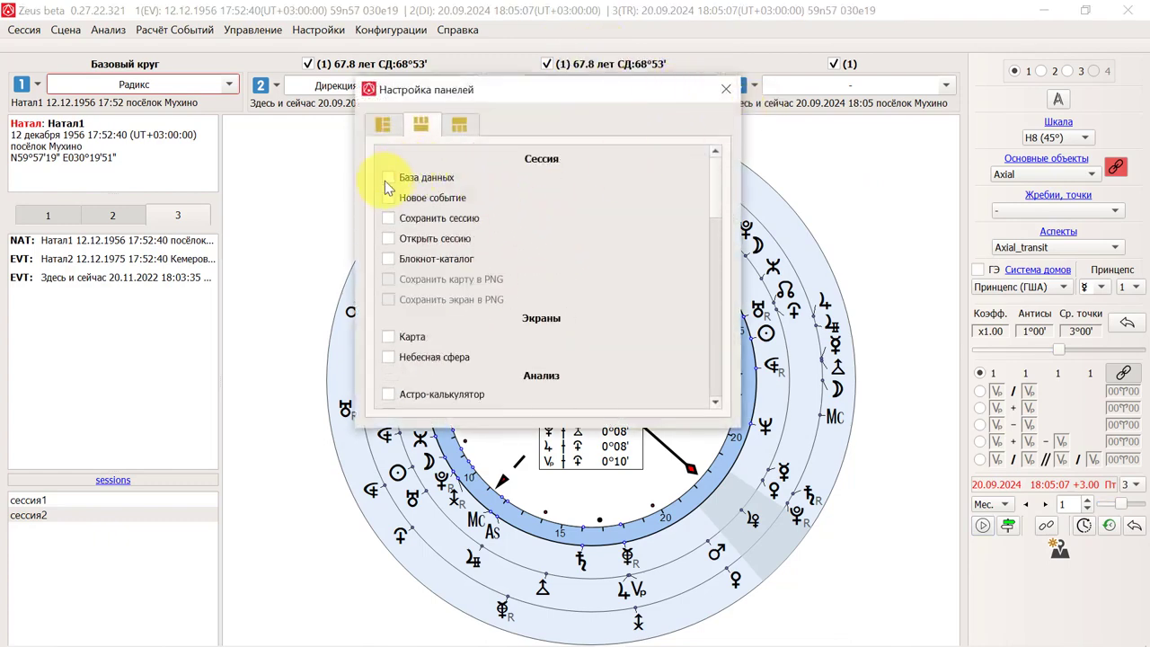
Add База данных, Новое событие, Сохранить сессию, Открыть сессию and Блокнот-каталог to the toolbar
left_click(386, 179)
left_click(390, 199)
left_click(390, 218)
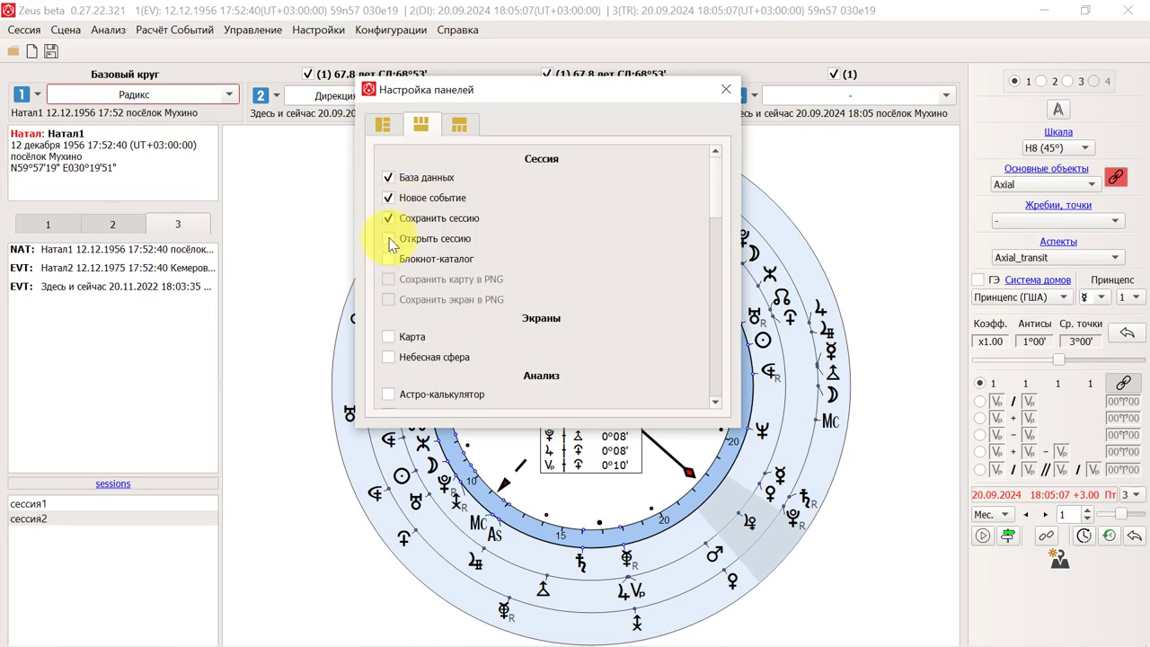
left_click(390, 241)
left_click(386, 257)
Add Астро-калькулятор, Графические эфемериды, Аспекты and Соединения со звёздами to the toolbar, and view the status bar elements before closing the setup
scroll(492, 298, "down", 3)
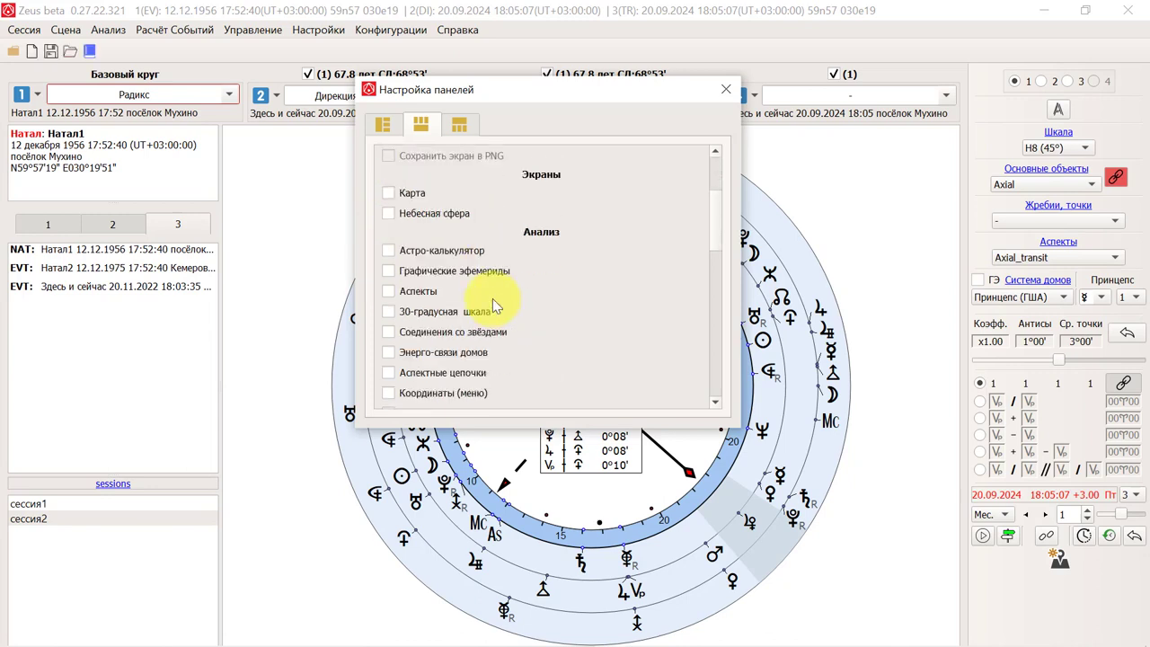
left_click(389, 252)
left_click(390, 271)
left_click(390, 291)
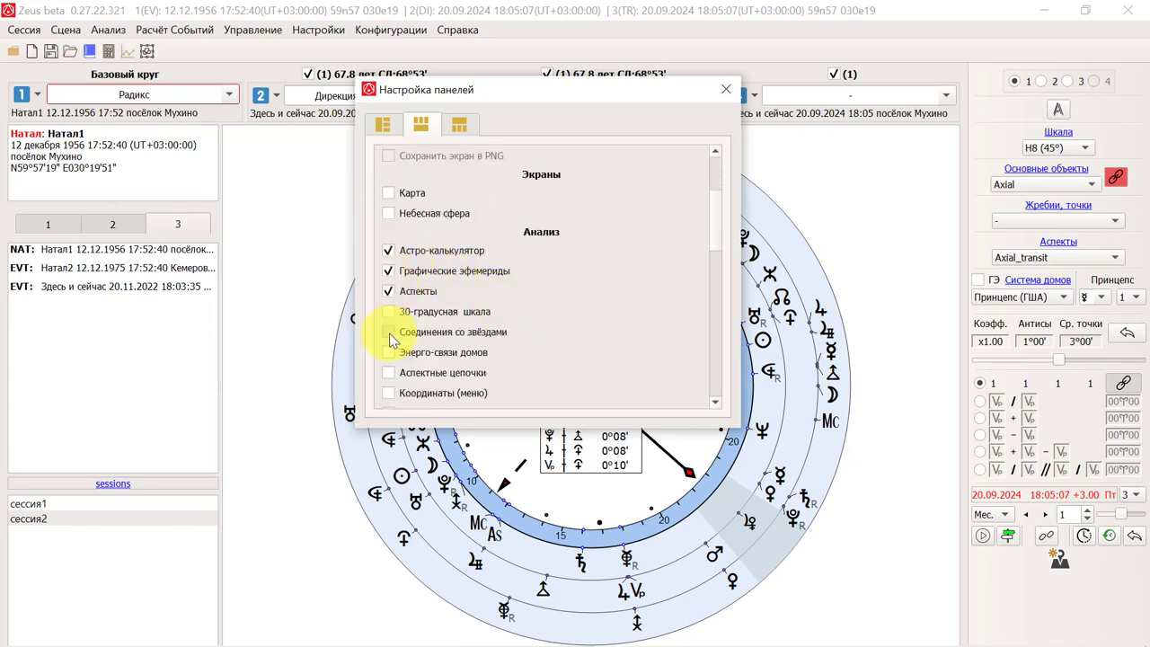
left_click(390, 333)
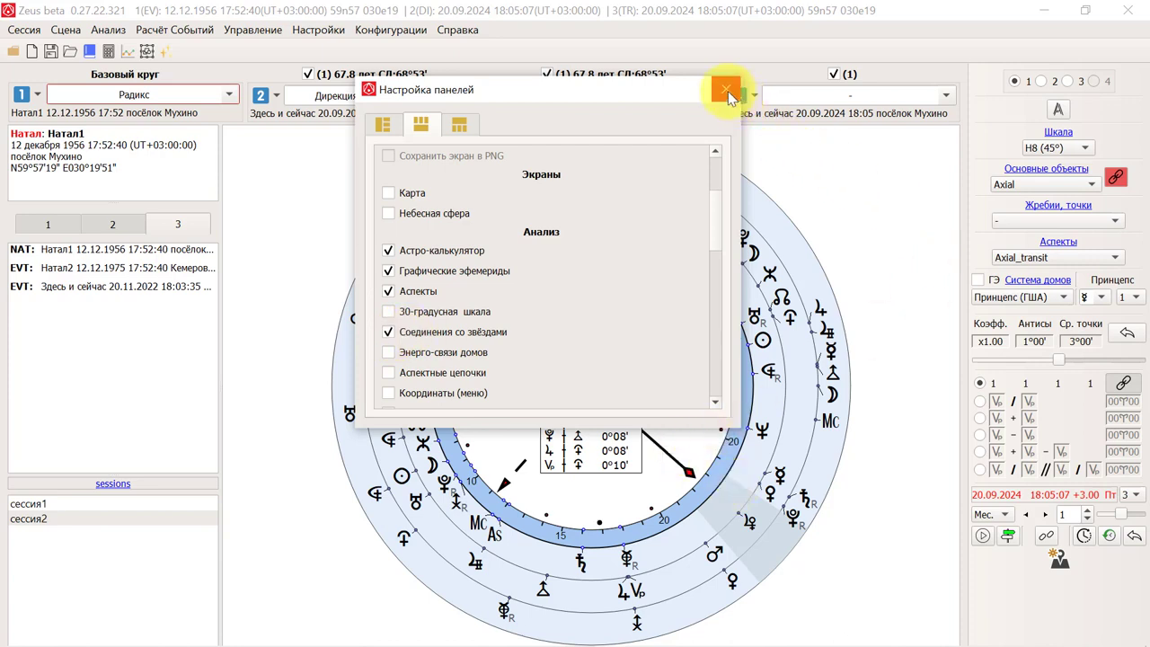
left_click(459, 126)
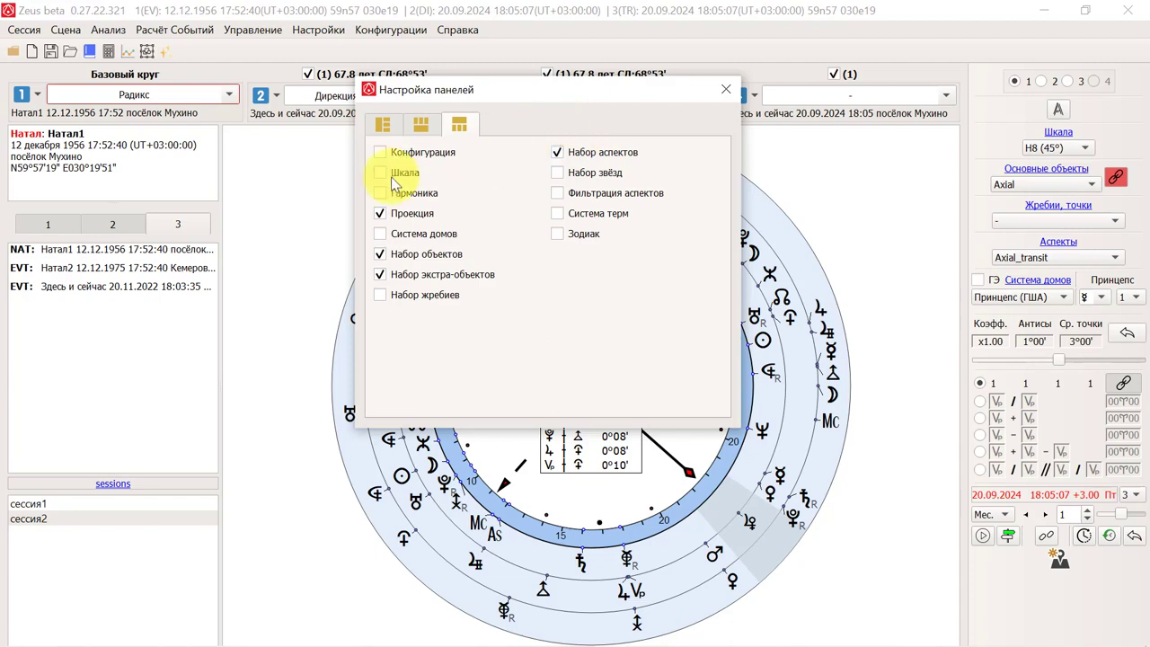
left_click(726, 90)
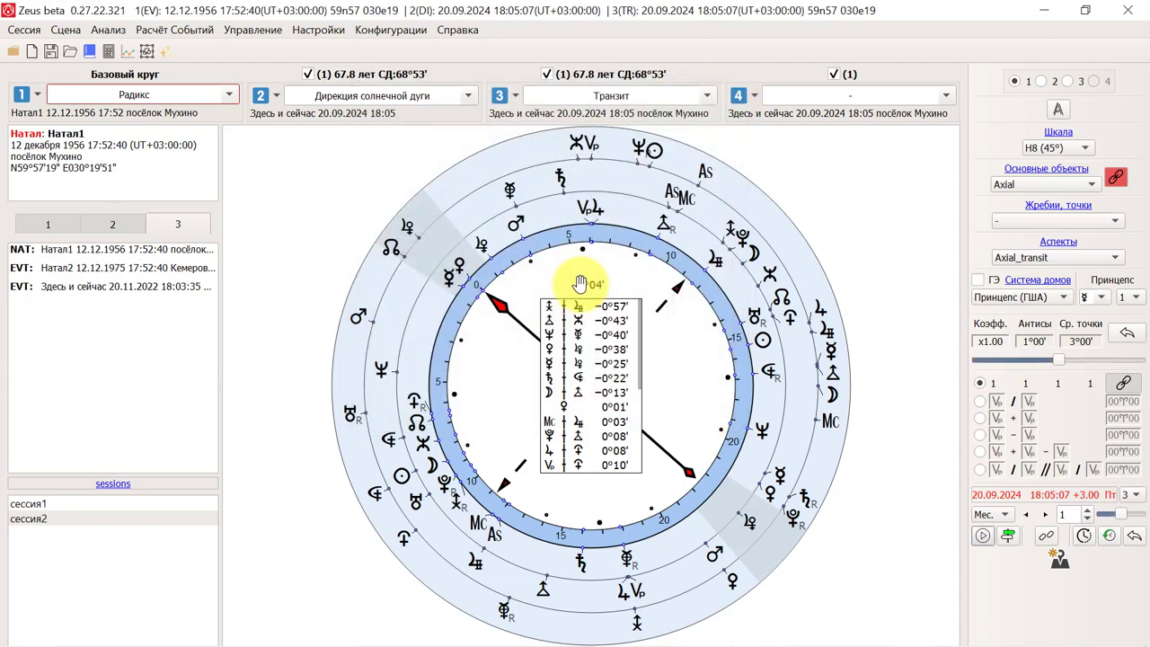
Expand the chart to fill the whole window and restore the surrounding panels
double_click(339, 179)
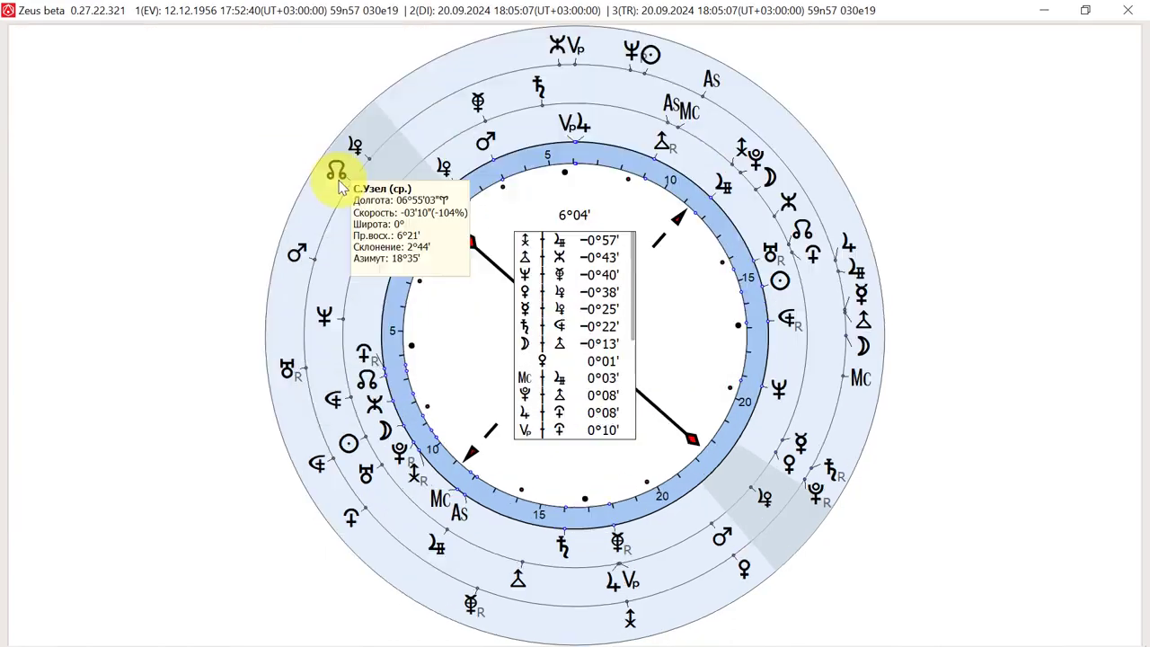
double_click(339, 181)
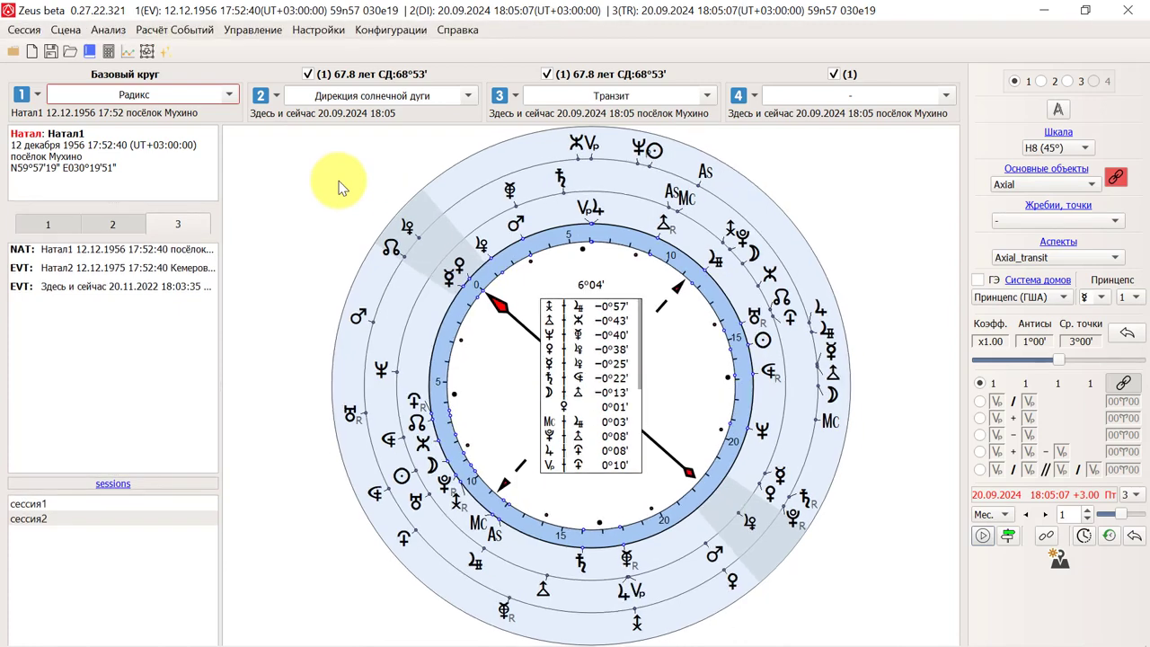
View the Строка состояния option in the global settings, close them and turn on the status bar
left_click(331, 30)
left_click(395, 452)
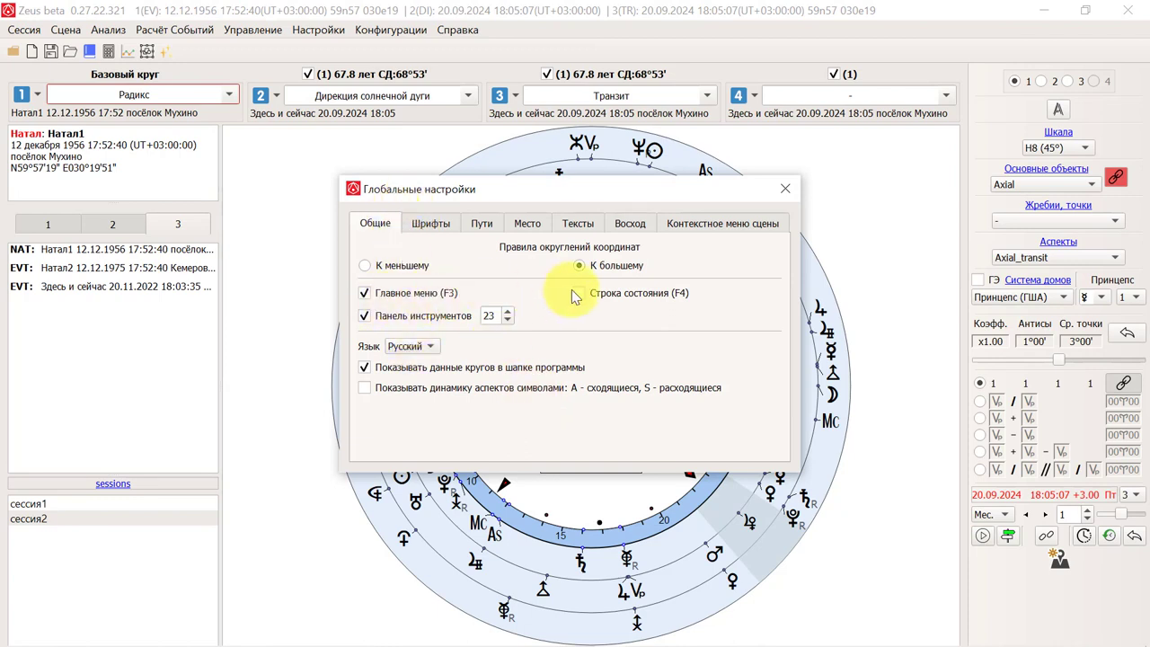
left_click(786, 188)
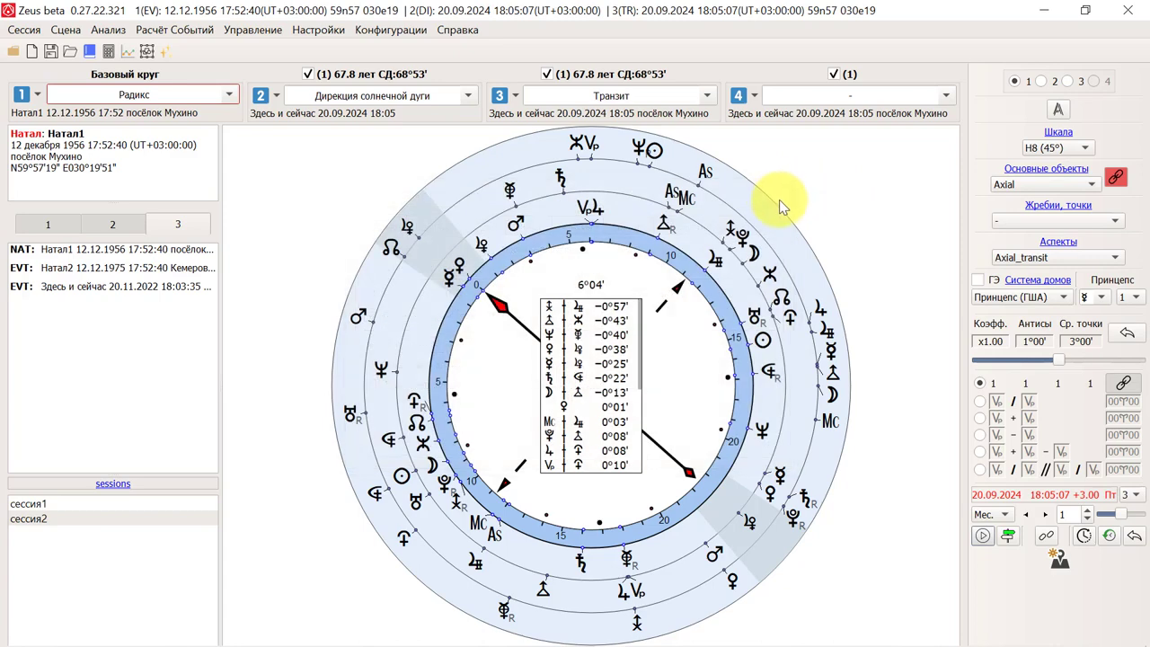
key("F4")
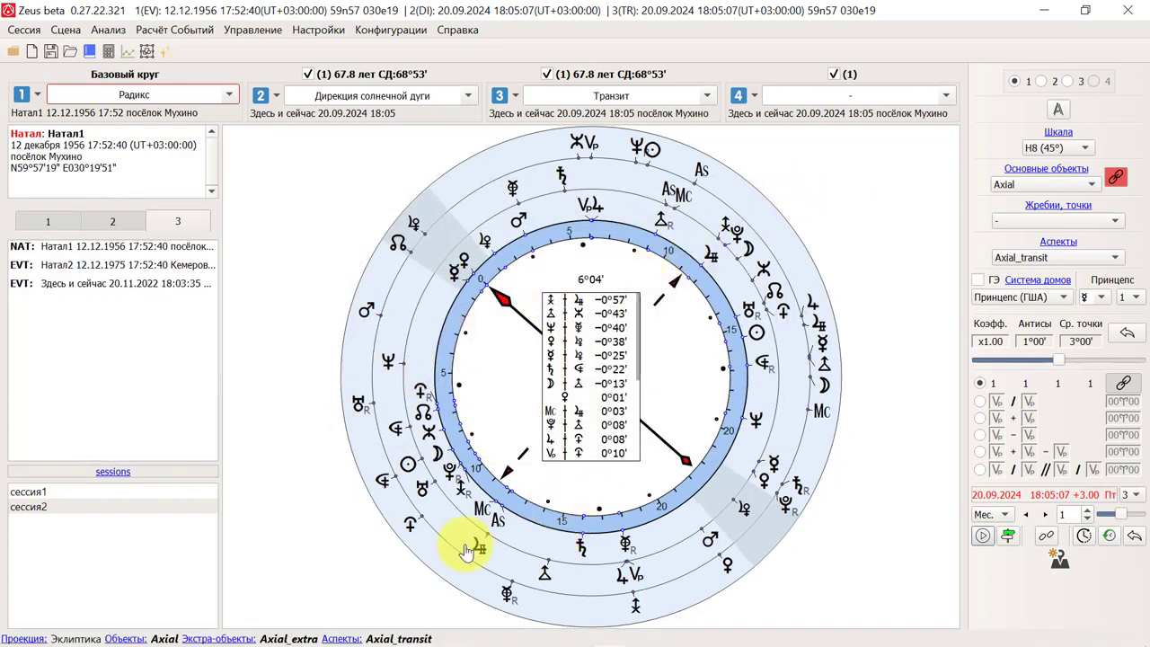
Add Набор звёзд to the status bar elements and close the panel setup
right_click(468, 638)
left_click(480, 624)
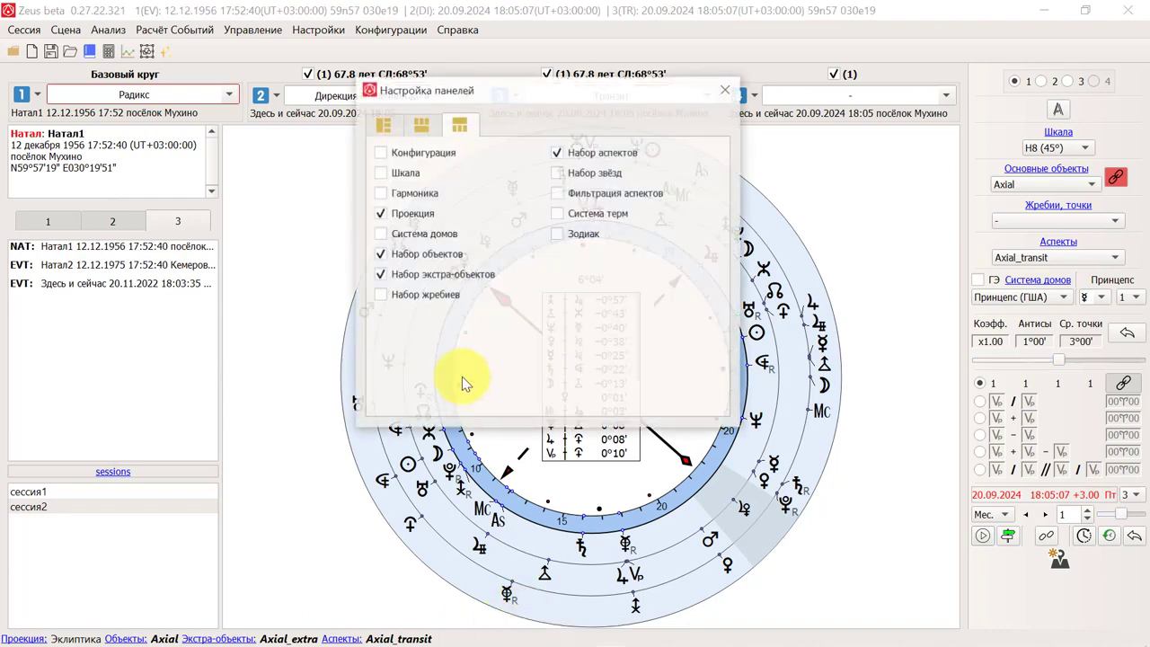
left_click(559, 173)
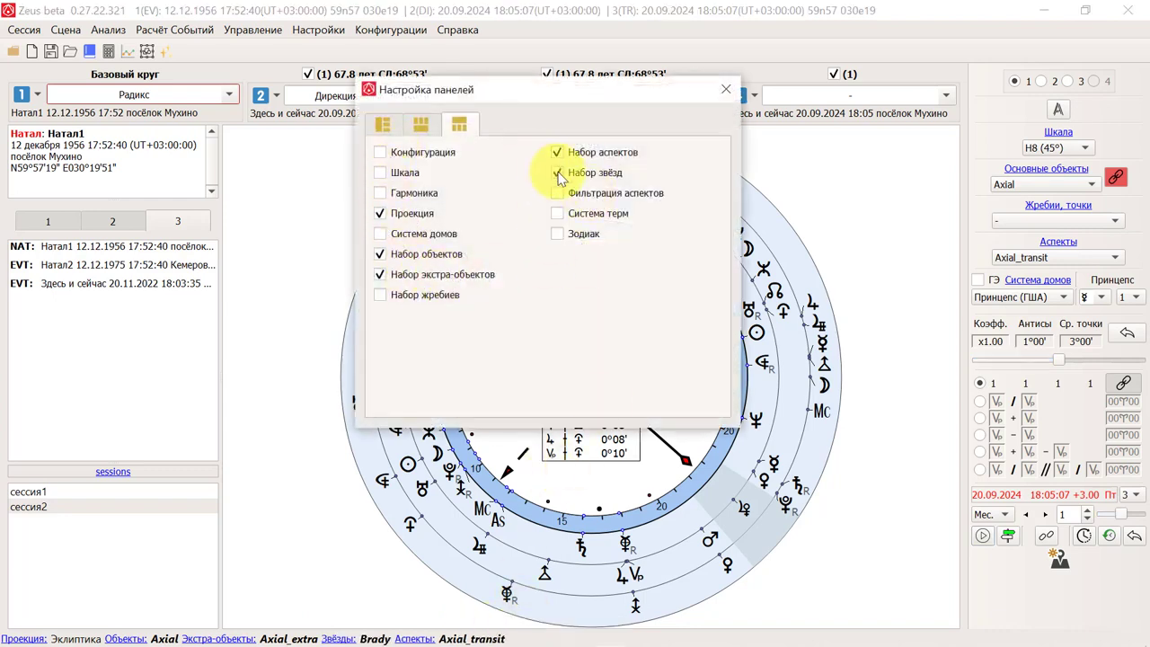
left_click(730, 89)
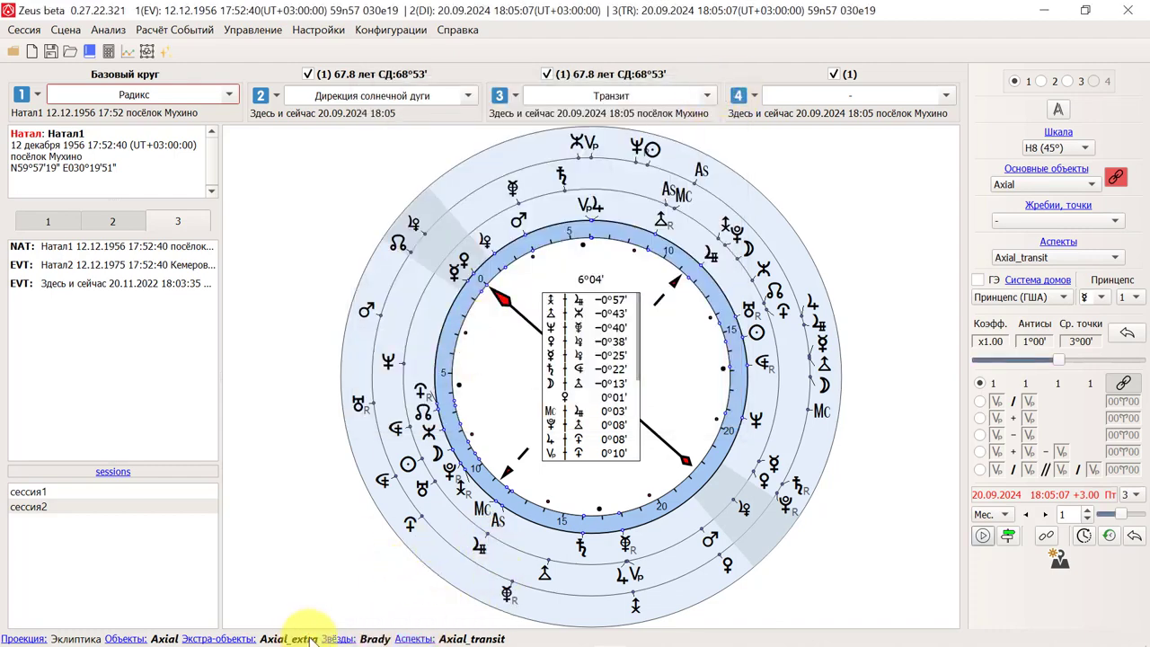
View the Аспекты и орбы preferences from the status bar's aspects entry, close them and open Основные предпочтения
left_click(414, 639)
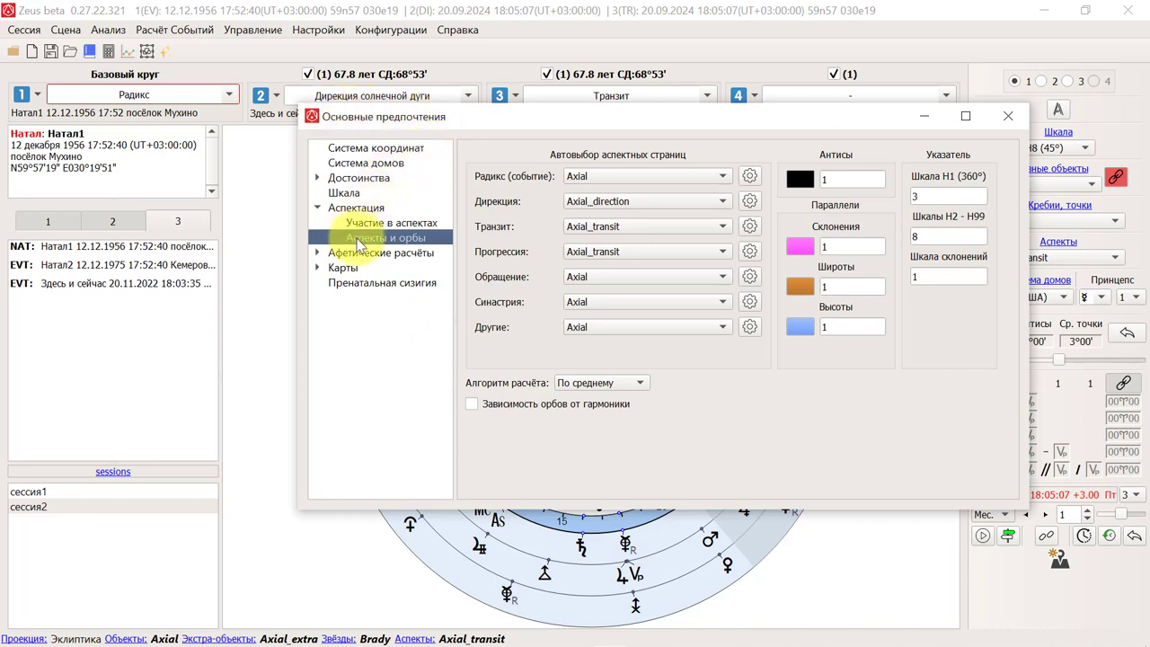
left_click(1008, 119)
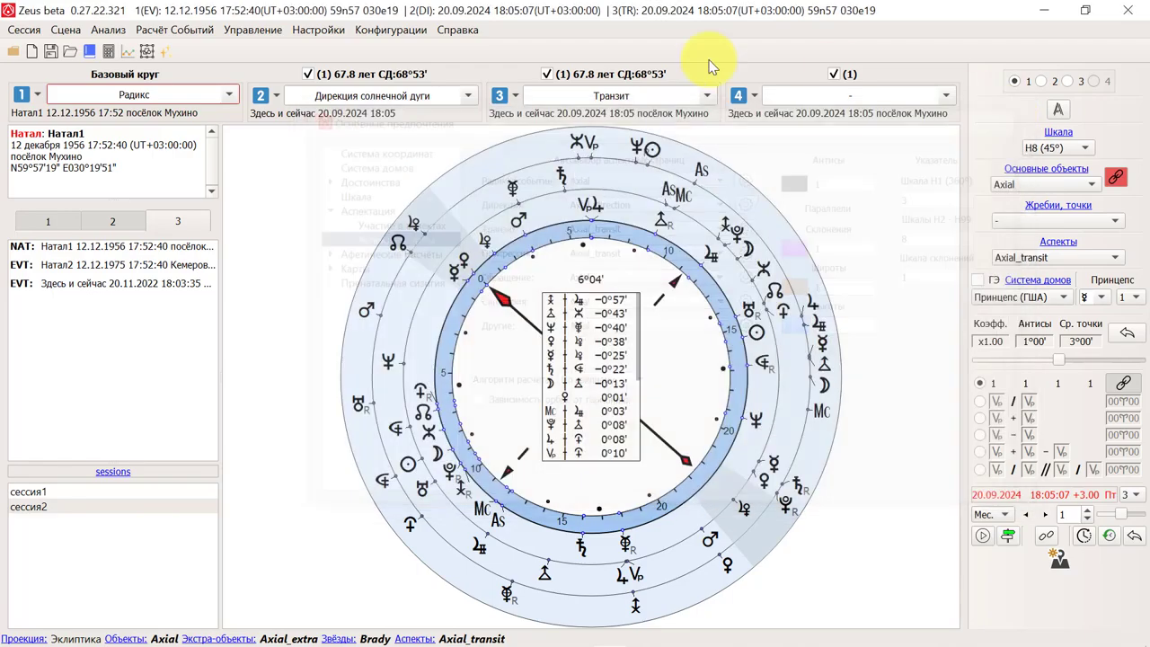
left_click(320, 30)
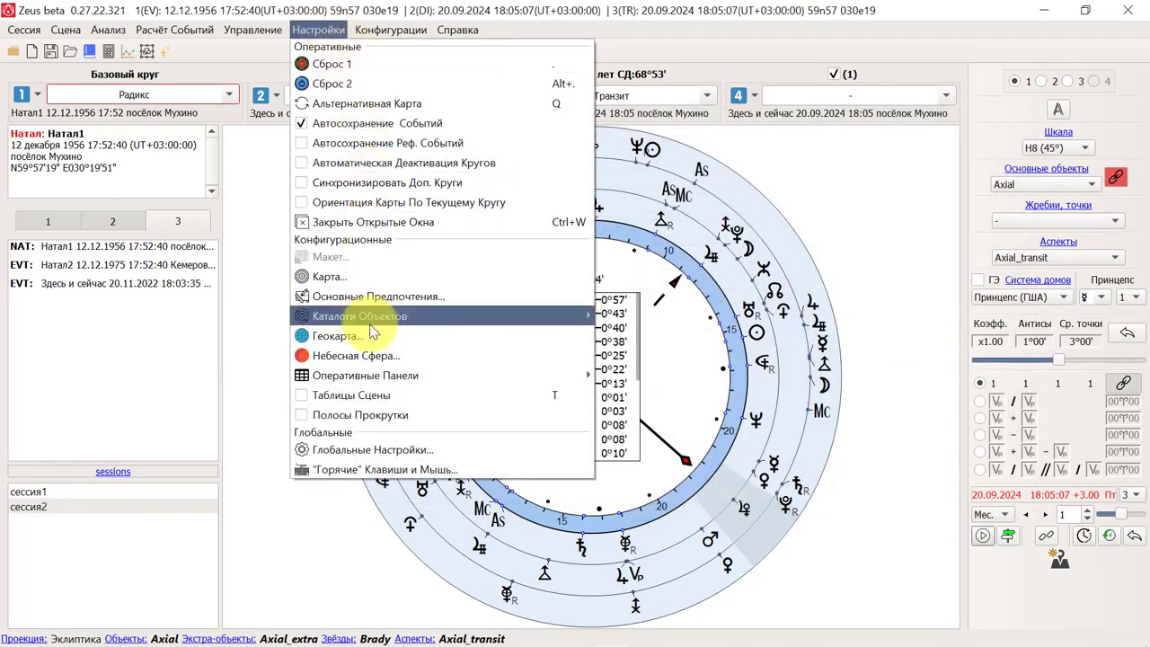
left_click(381, 298)
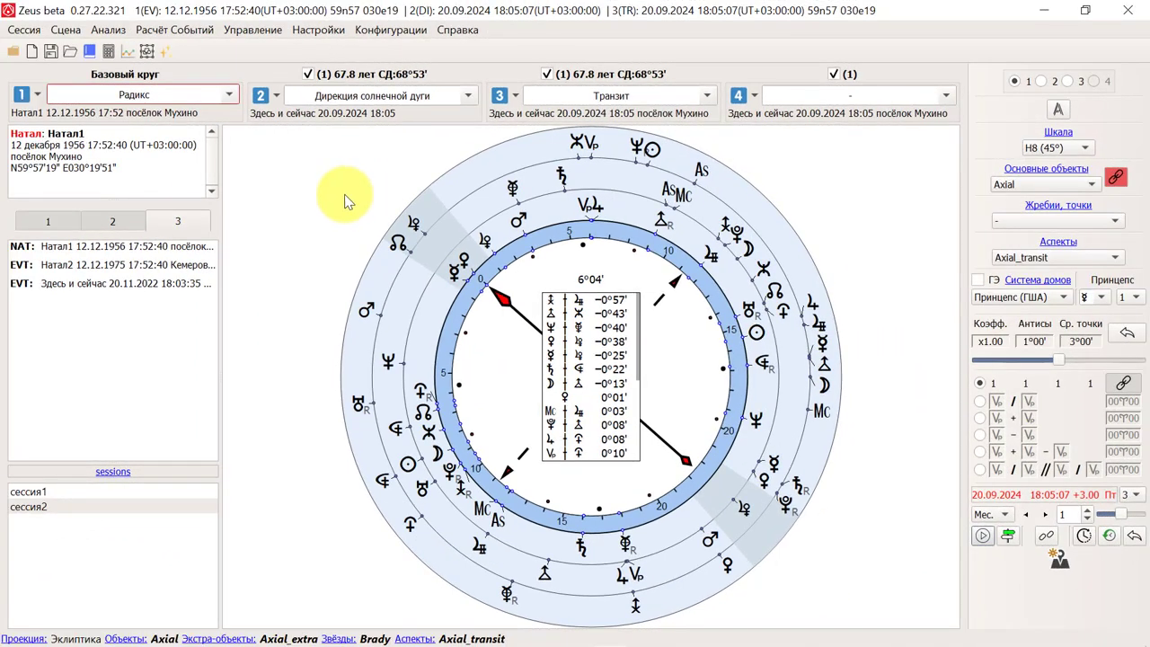
Hide and restore all panels around the chart, and switch the main menu's visibility
key("F2")
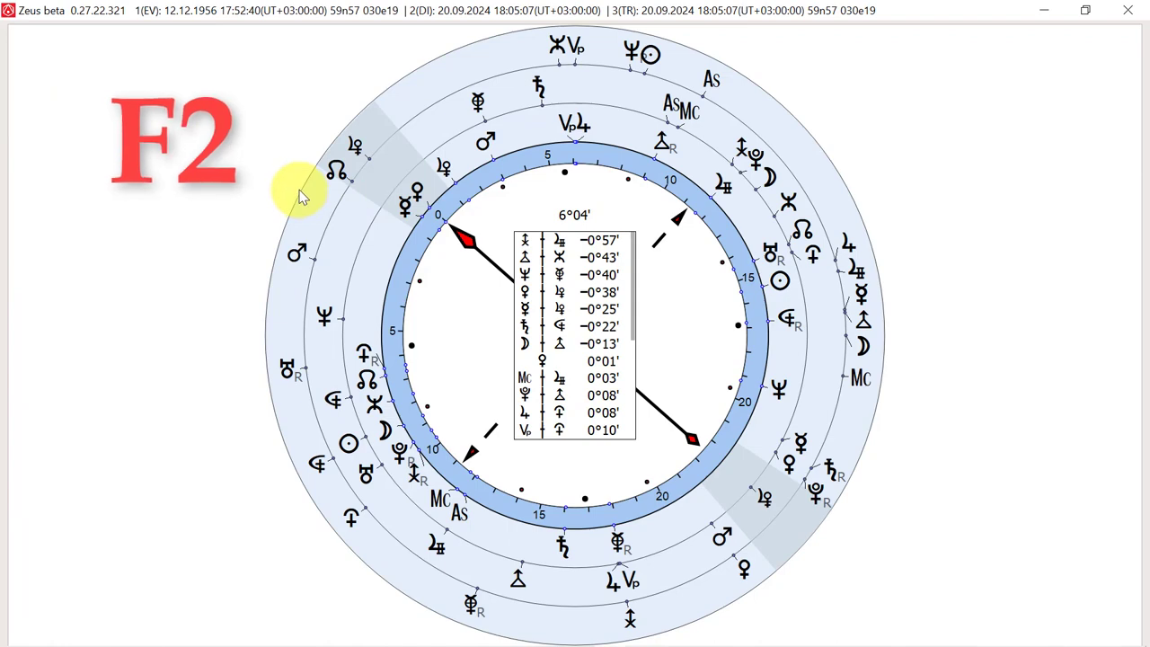
key("F2")
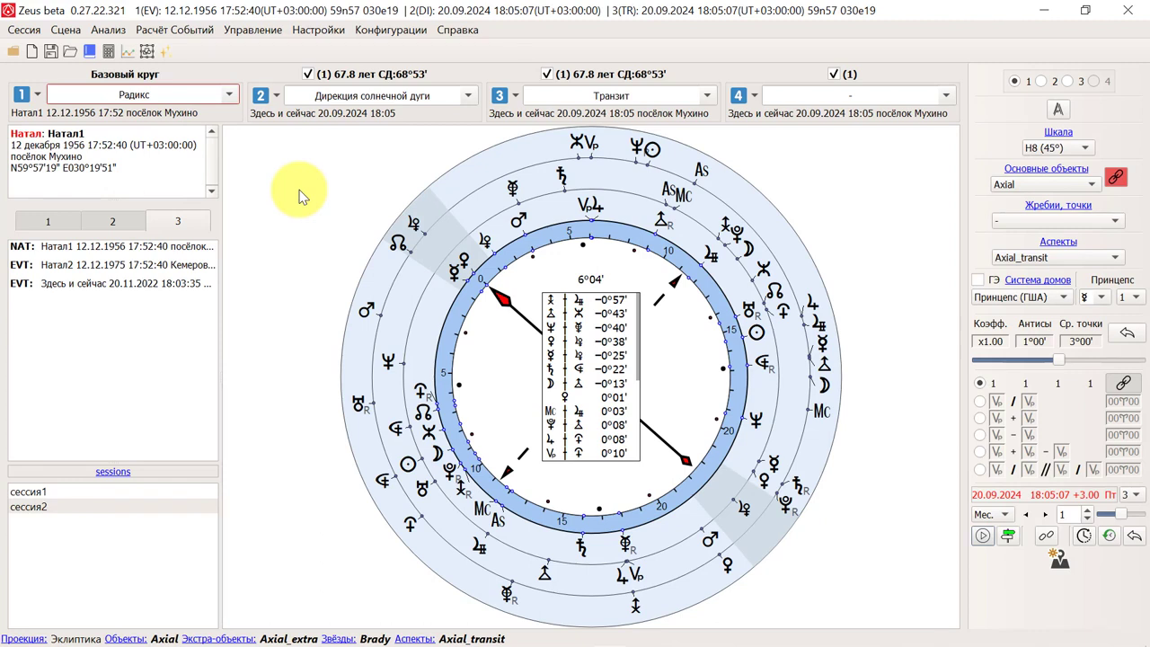
key("F3")
Hide and restore in turn the events and sessions panel, the circles panel and the operational panel with the scale settings
key("1")
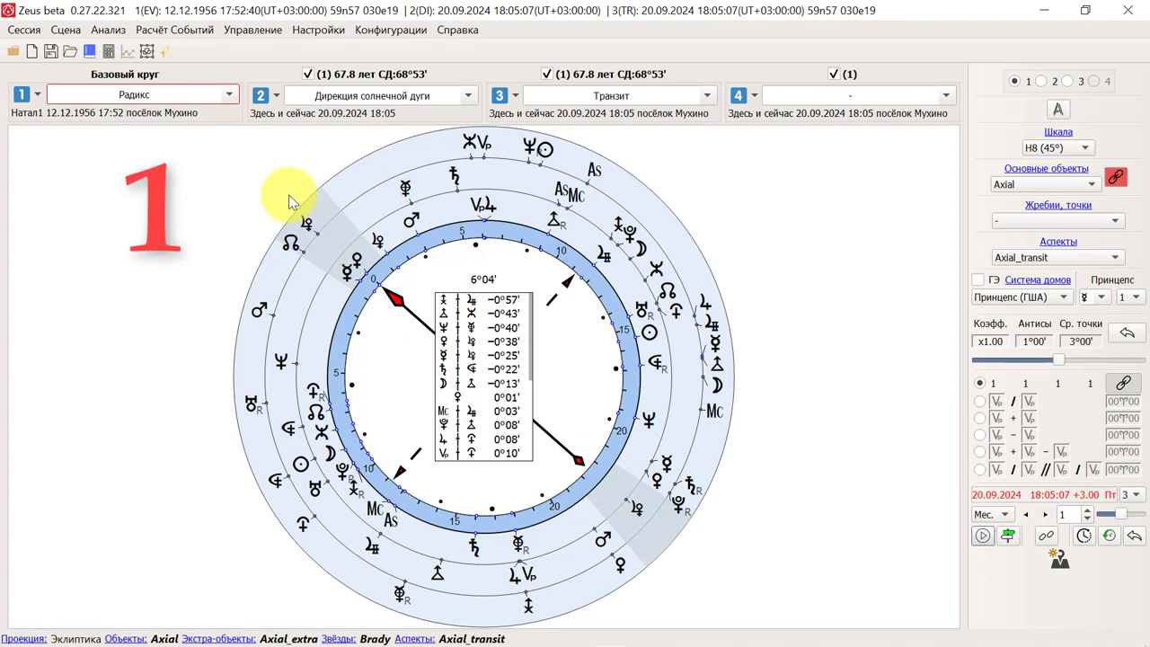
key("1")
key("2")
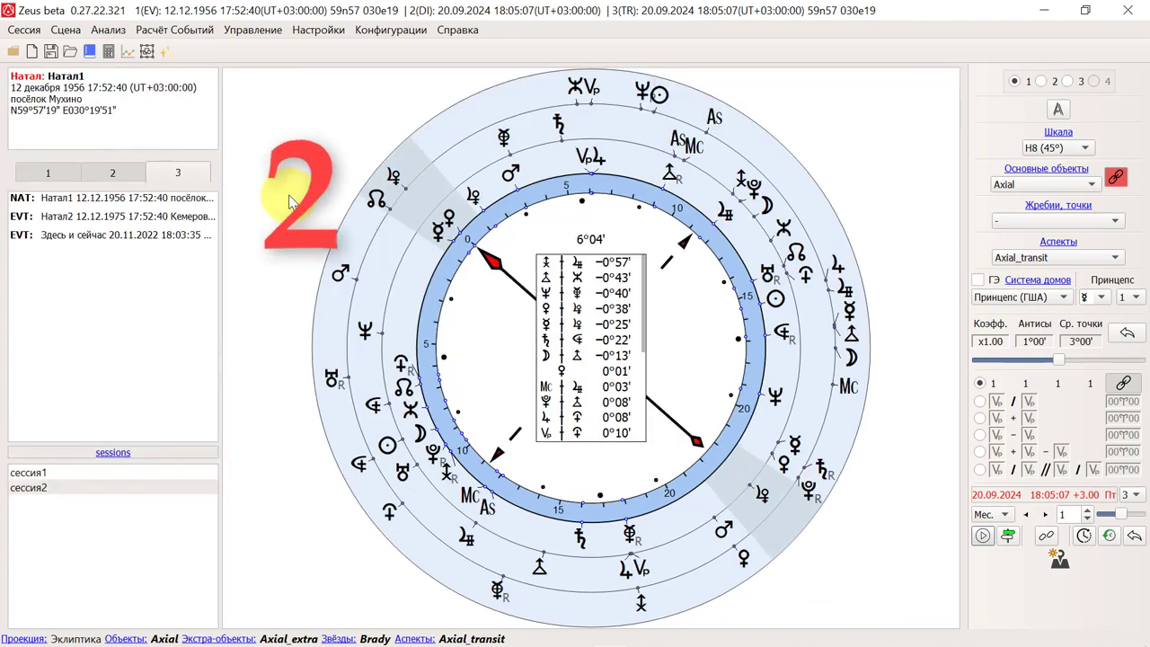
key("2")
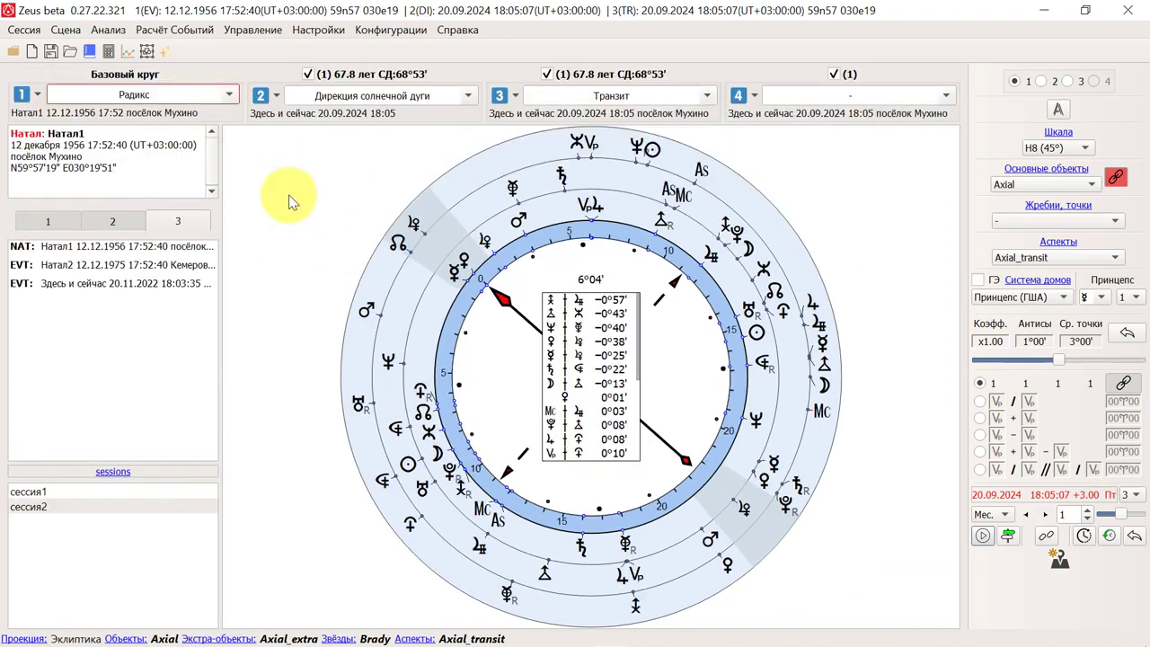
key("3")
key("3")
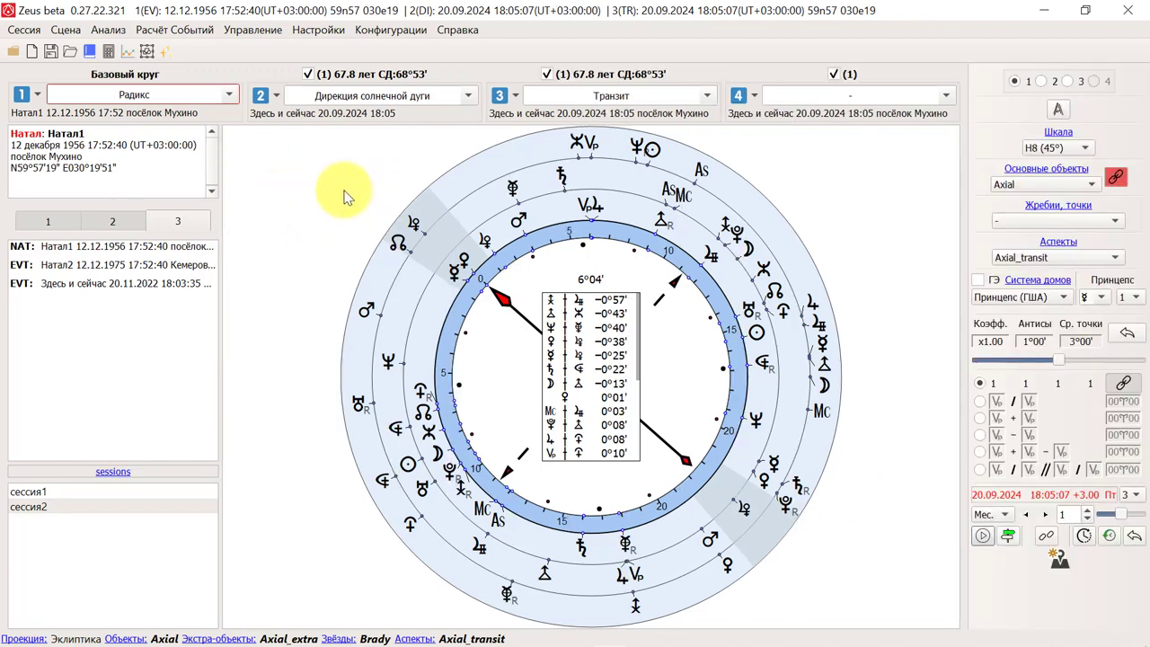
Switch to the chart-only view and return to the full interface
key("F2")
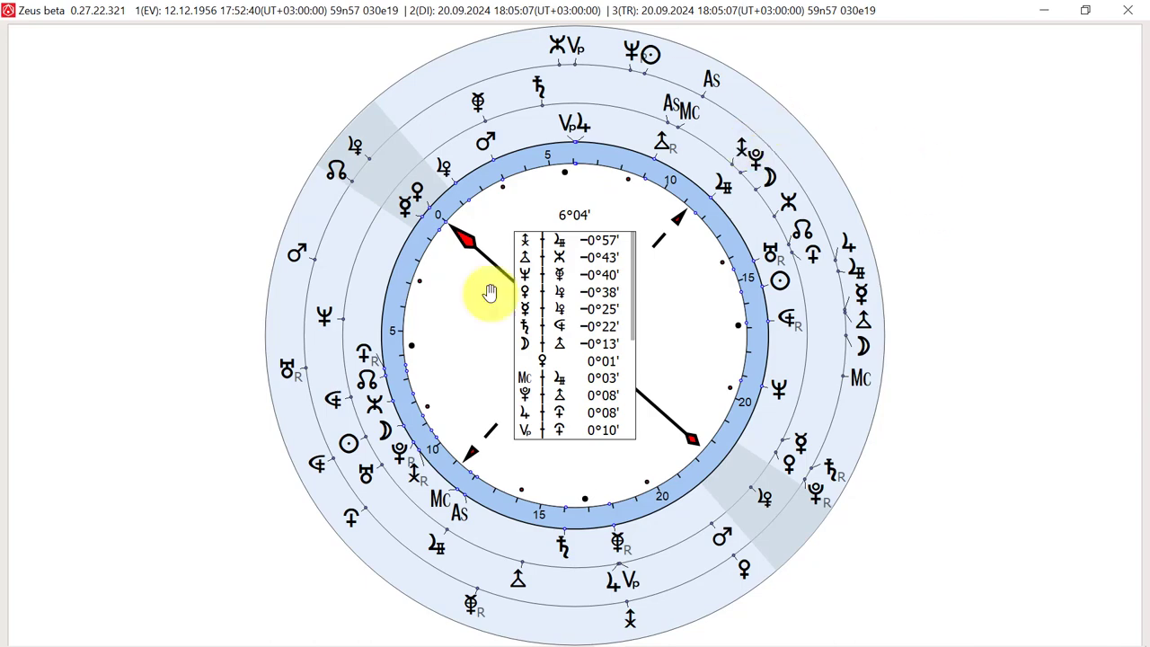
double_click(687, 397)
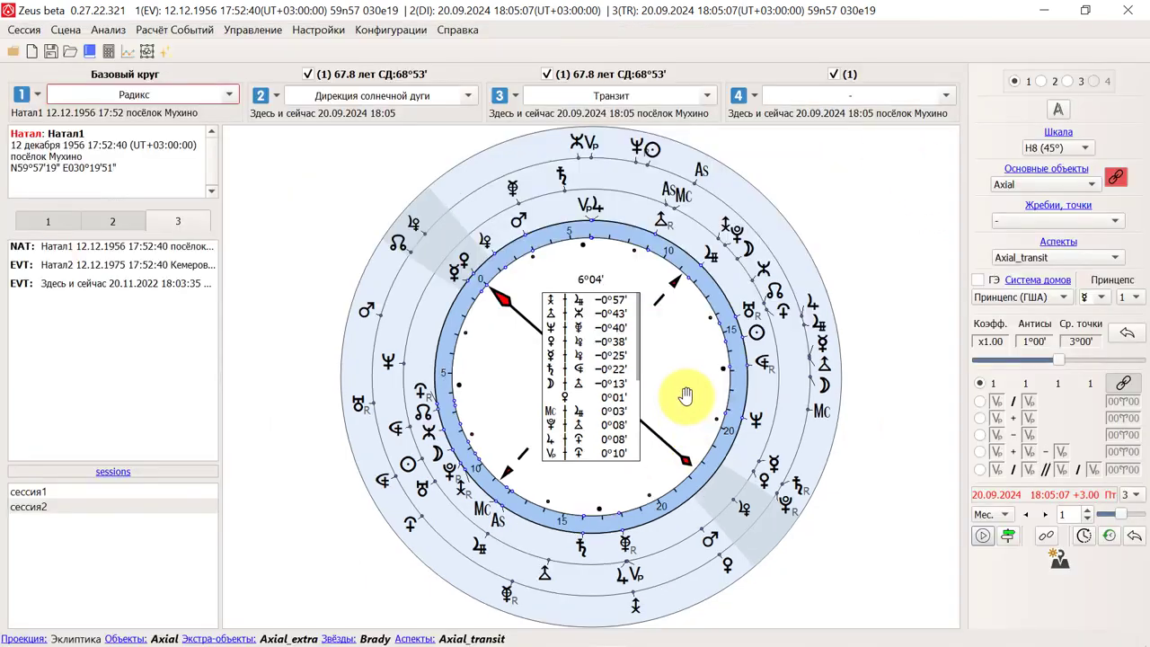